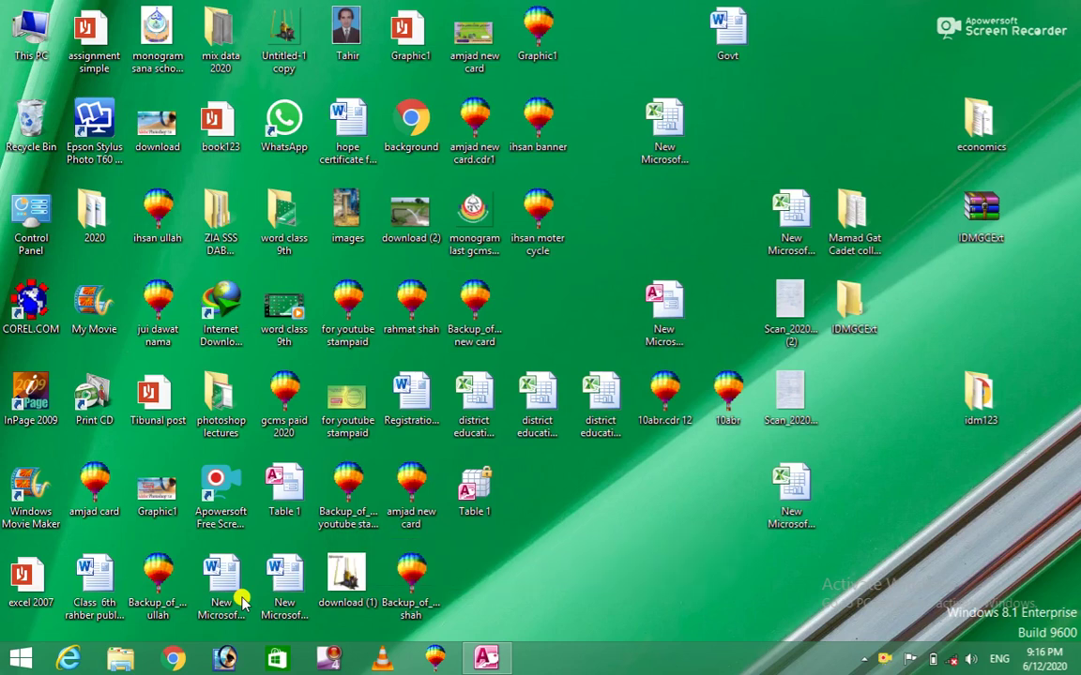
# Open the customer table in Design View, review its photo Attachment field, then close the design.
pyautogui.click(486, 660)
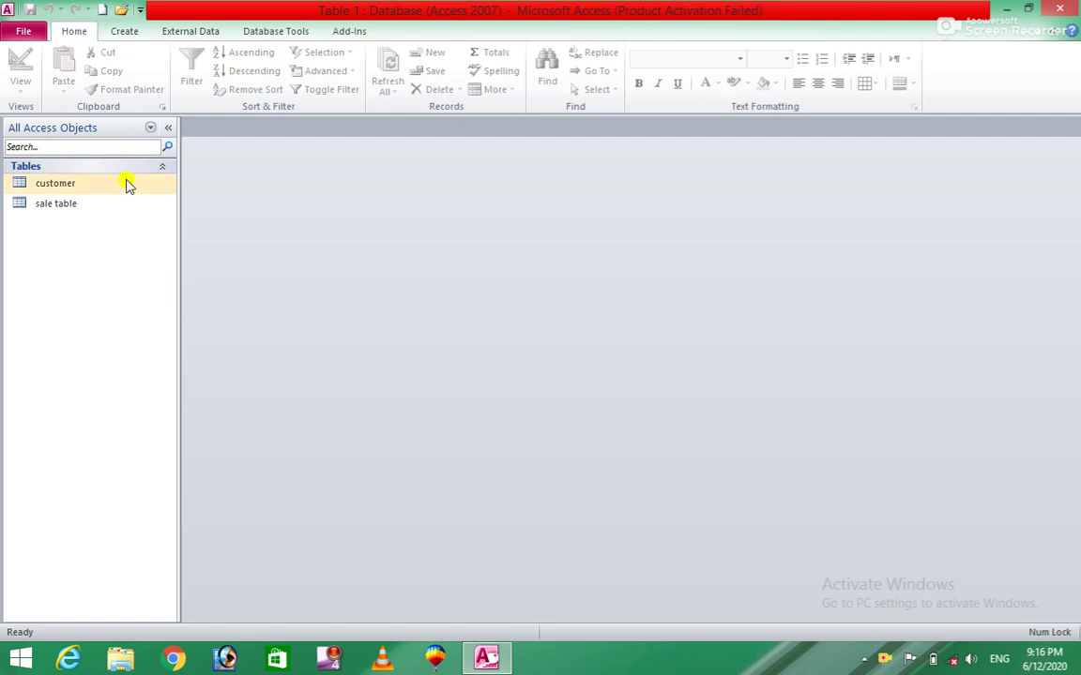
pyautogui.click(73, 183)
pyautogui.rightClick(71, 185)
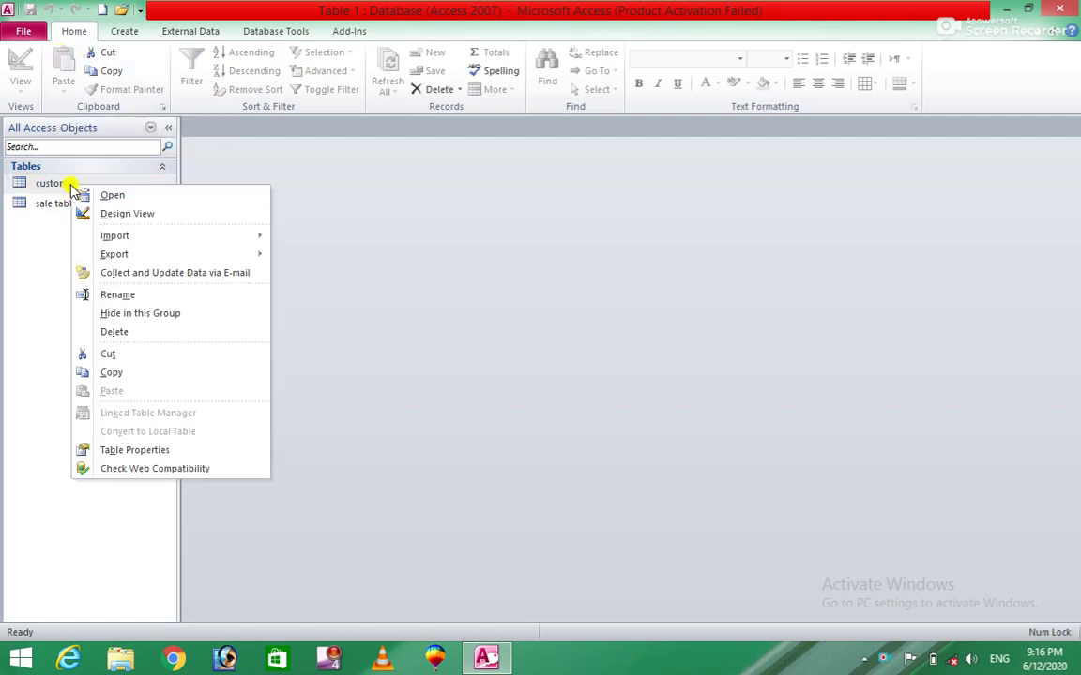
pyautogui.click(129, 213)
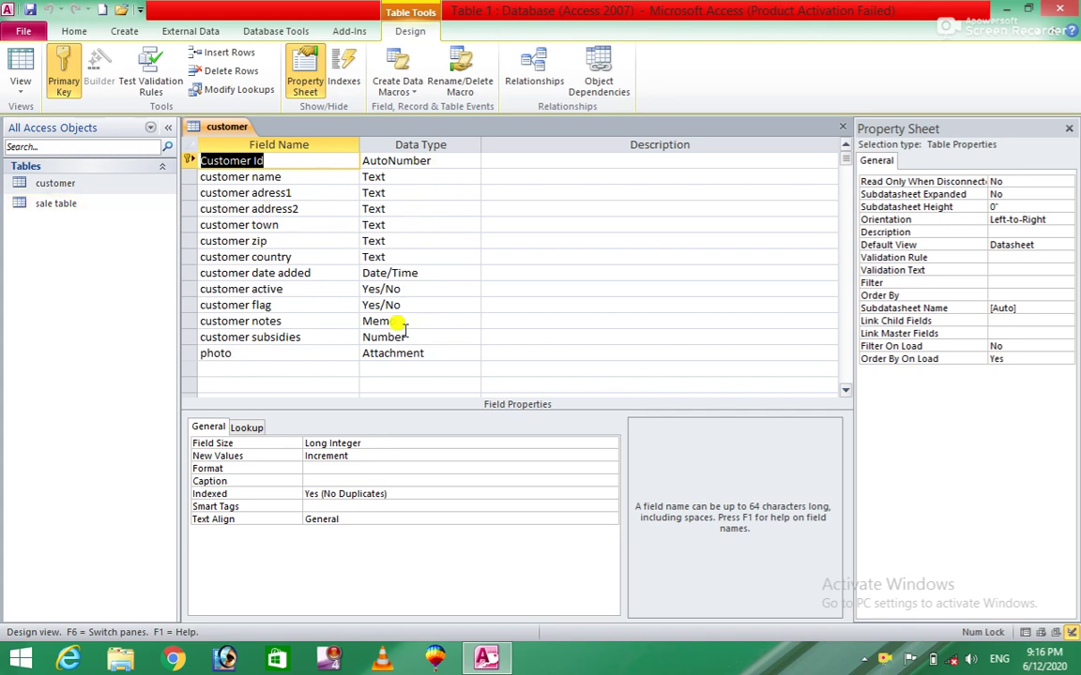
pyautogui.click(281, 353)
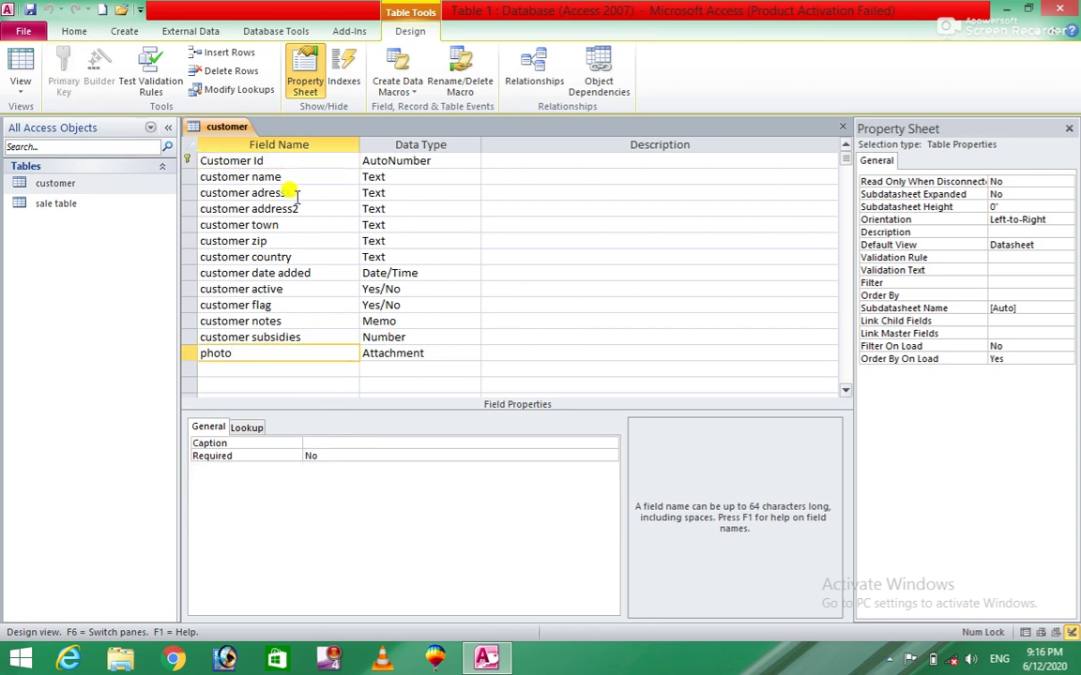
pyautogui.click(255, 160)
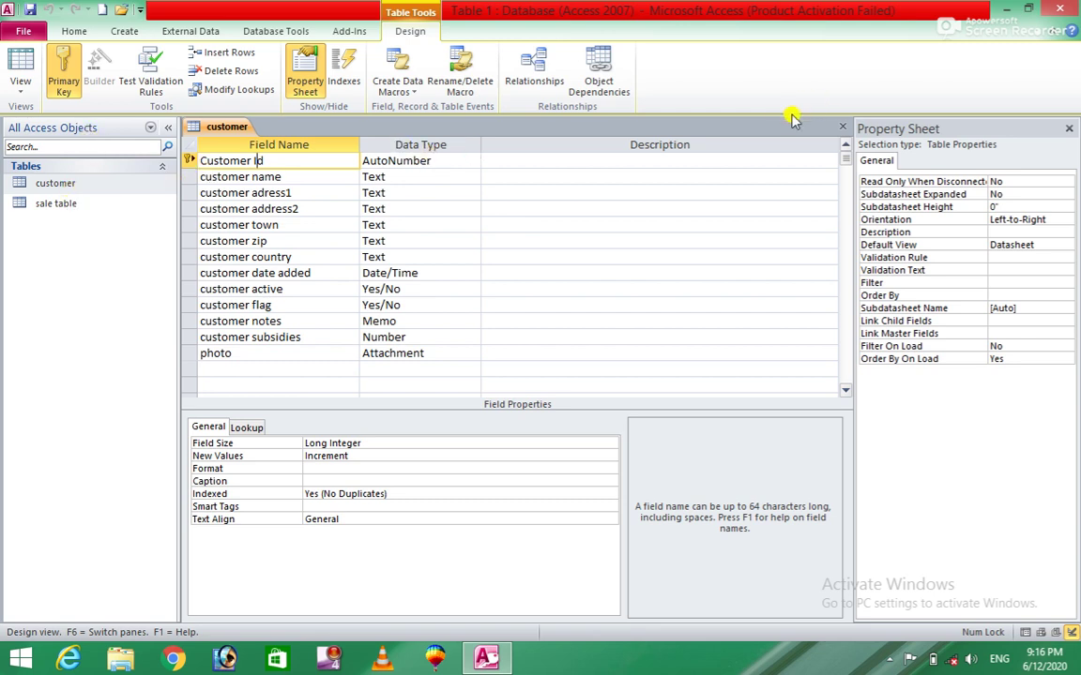
pyautogui.click(842, 127)
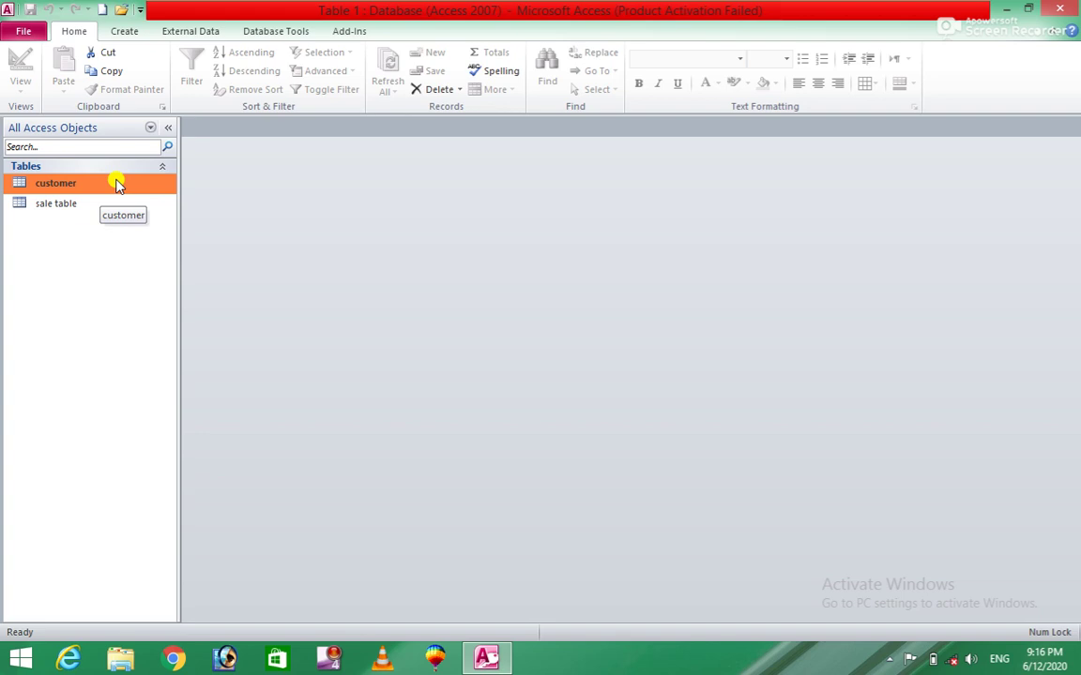
# Create a new form from the customer table and close the Property Sheet.
pyautogui.click(127, 33)
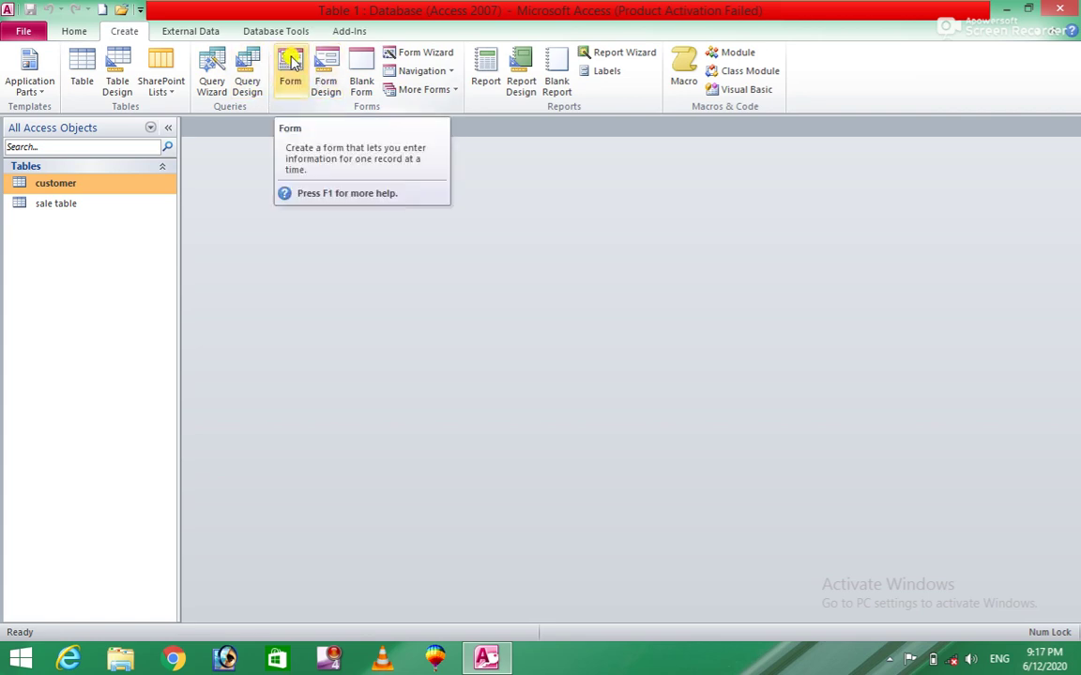
pyautogui.click(293, 61)
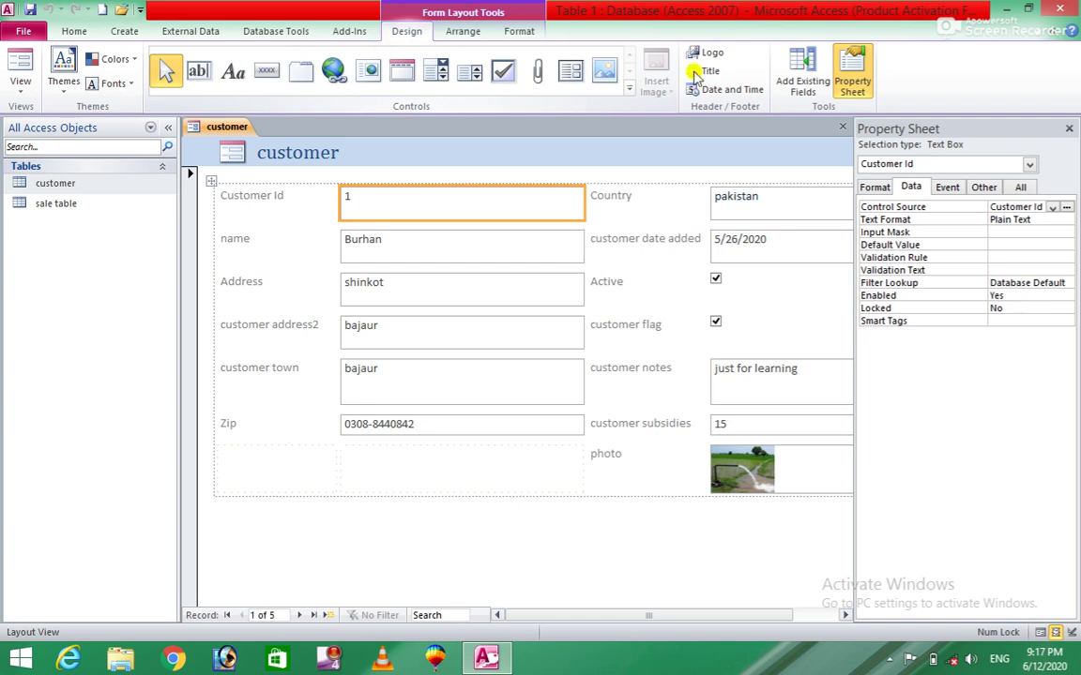
pyautogui.click(1066, 129)
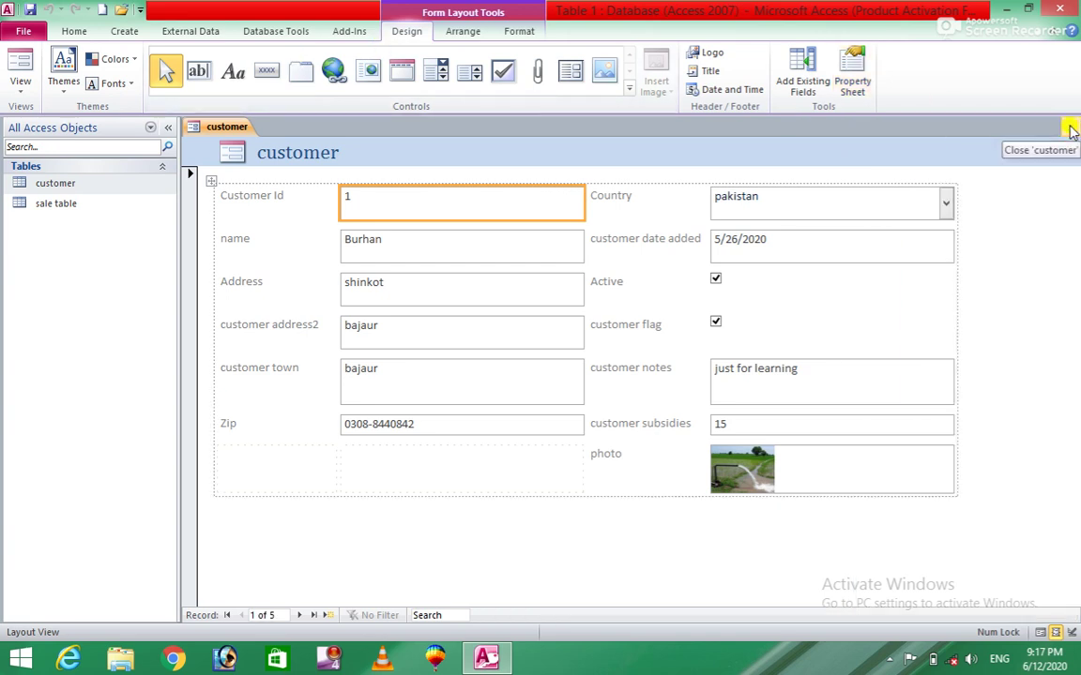
# Delete the photo control on the form, then undo to restore it.
pyautogui.click(756, 477)
pyautogui.press('Delete')
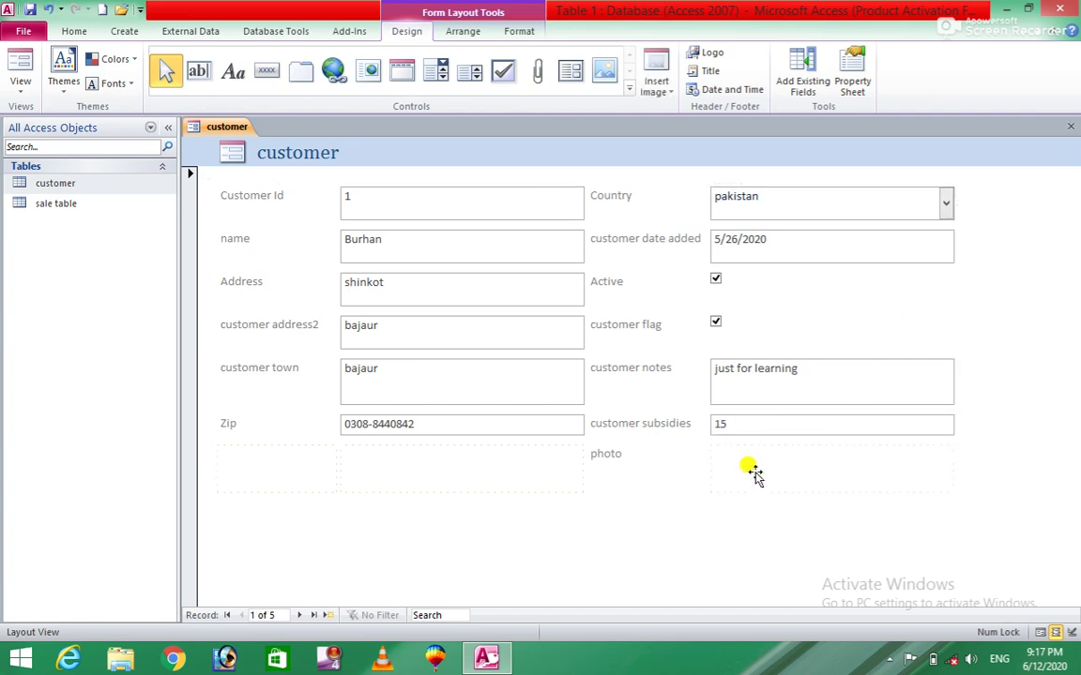
pyautogui.hotkey('ctrl', 'z')
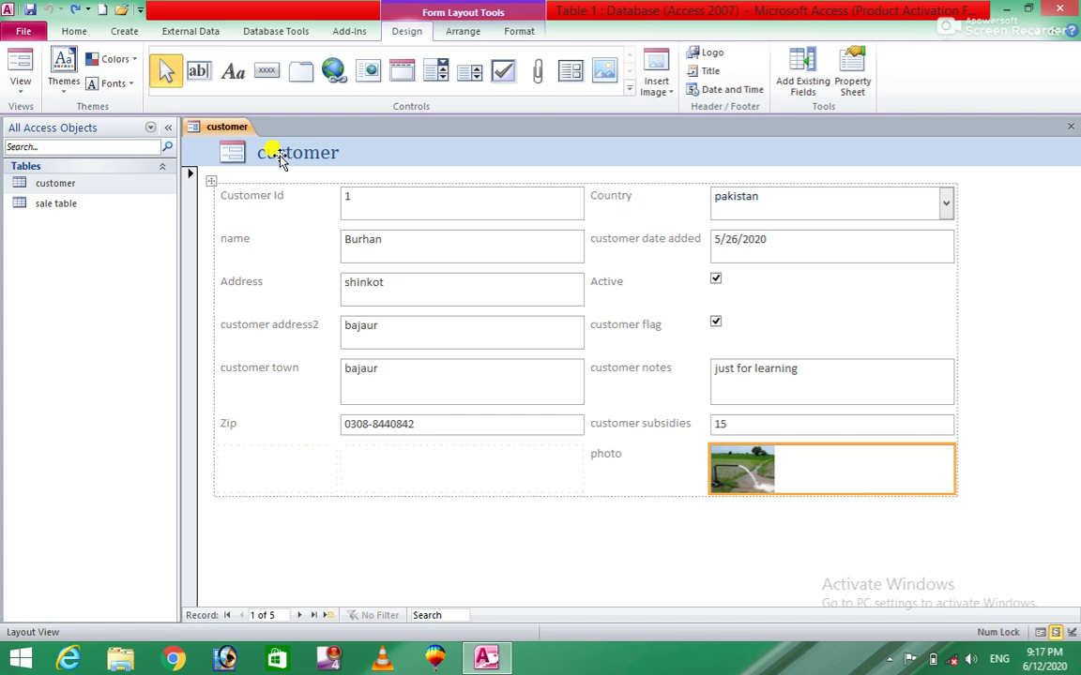
# Save the new form under the name 'customer form'.
pyautogui.click(30, 11)
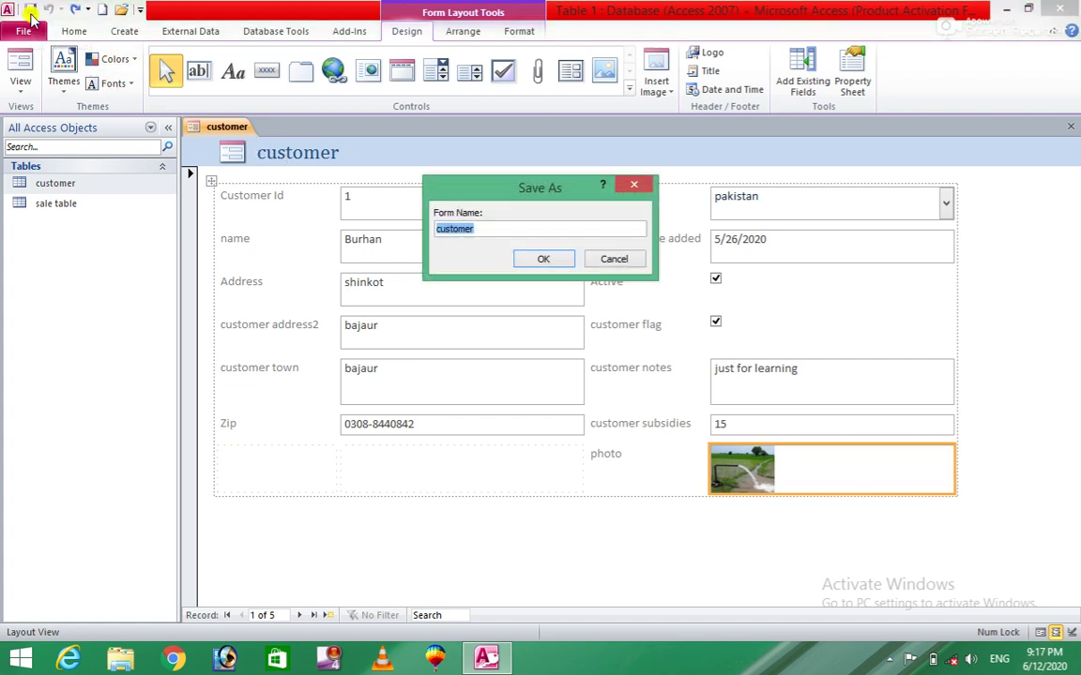
pyautogui.click(488, 231)
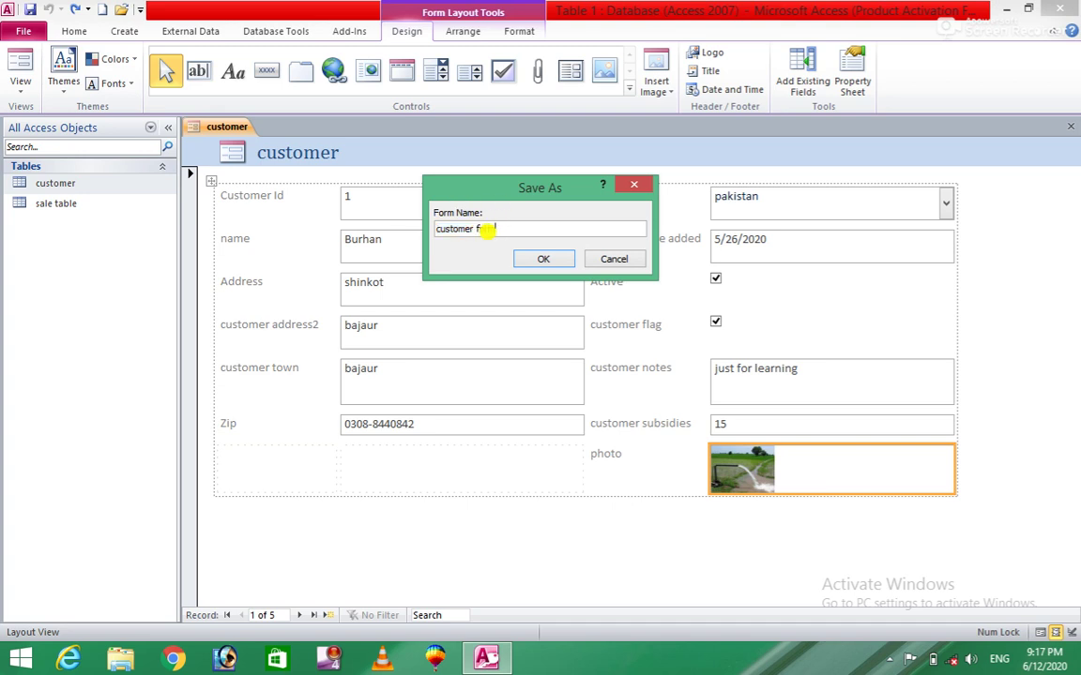
pyautogui.write('form')
pyautogui.click(541, 258)
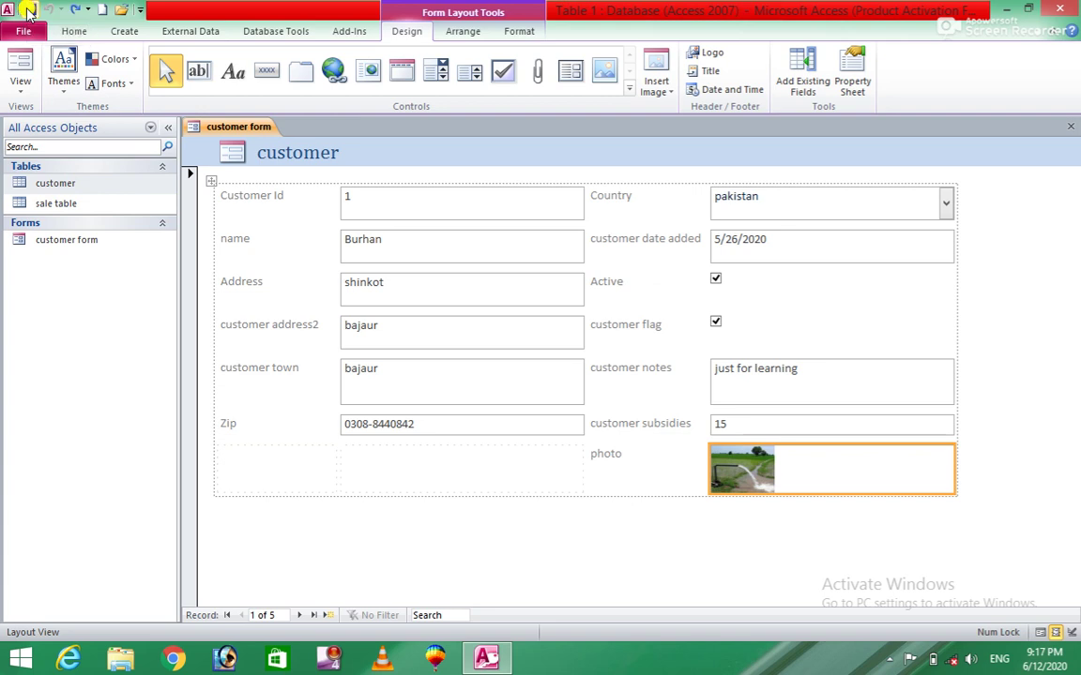
# Open the saved customer form from the navigation pane and select its whole layout.
pyautogui.click(69, 242)
pyautogui.doubleClick(68, 244)
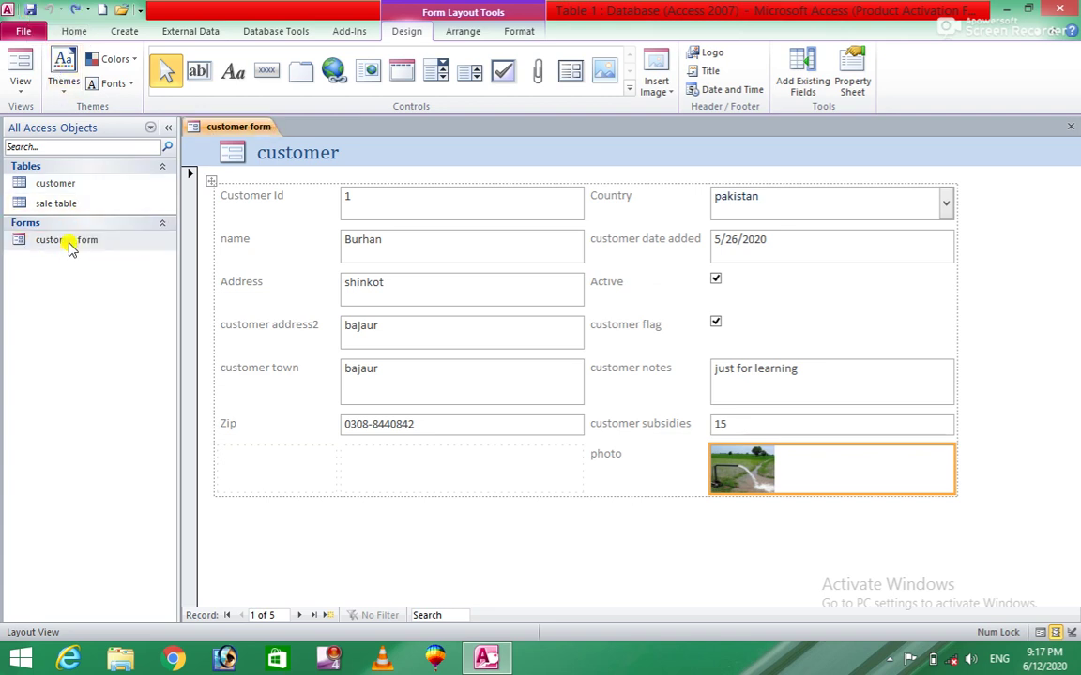
pyautogui.doubleClick(68, 242)
pyautogui.click(211, 183)
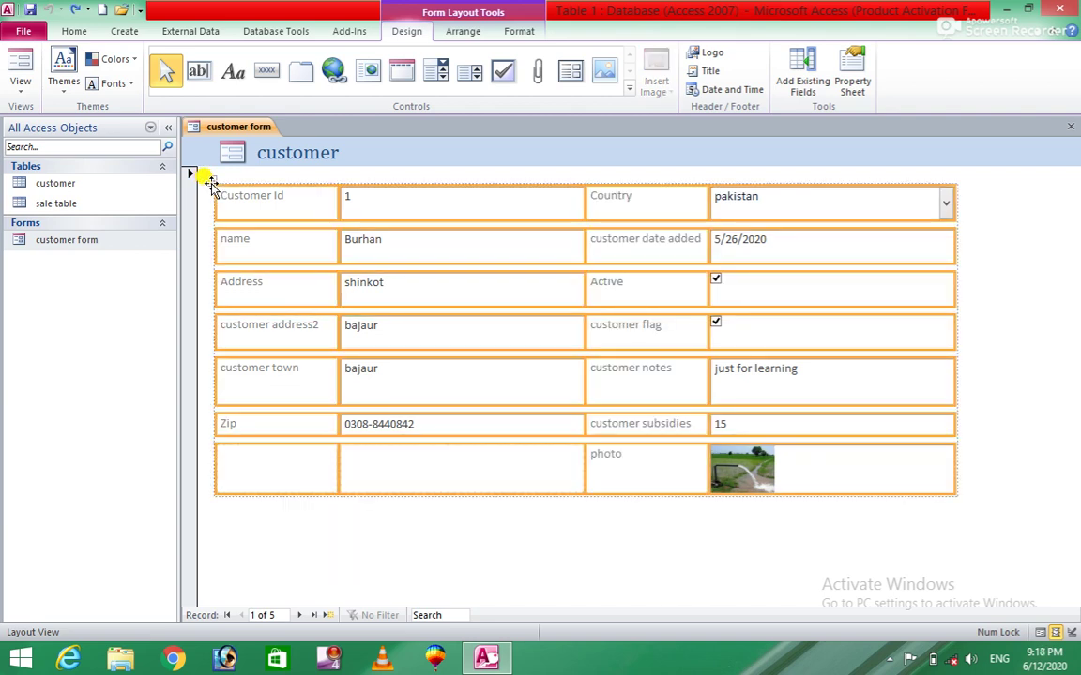
pyautogui.click(100, 242)
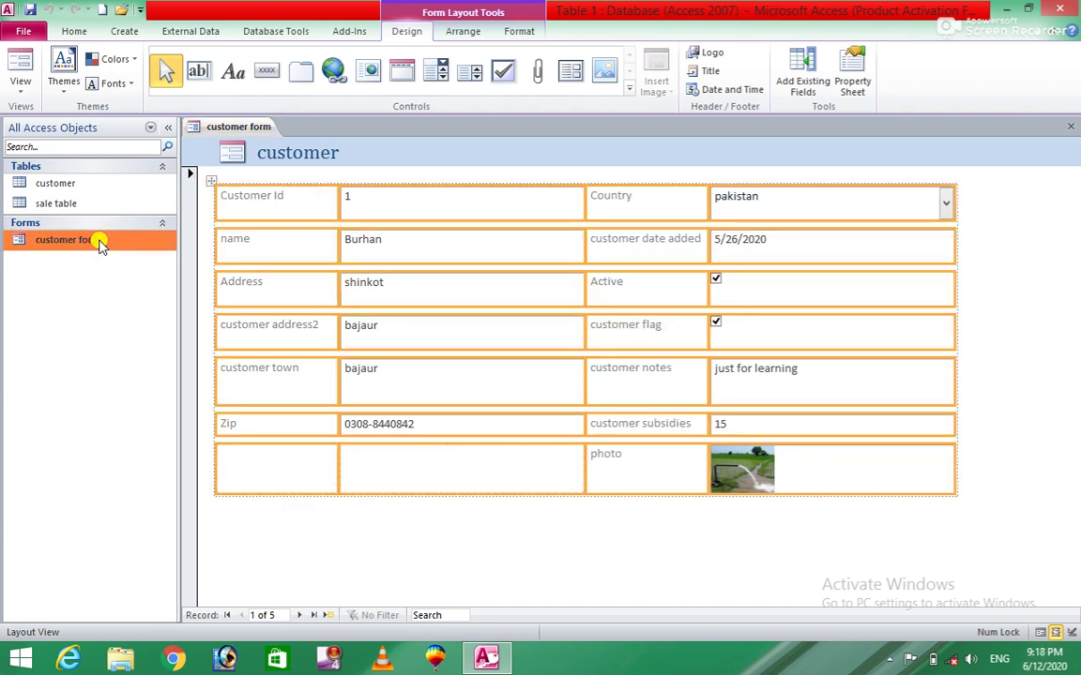
# In Design View, narrow the customer form's control layout and shift it right in the Detail section.
pyautogui.rightClick(100, 242)
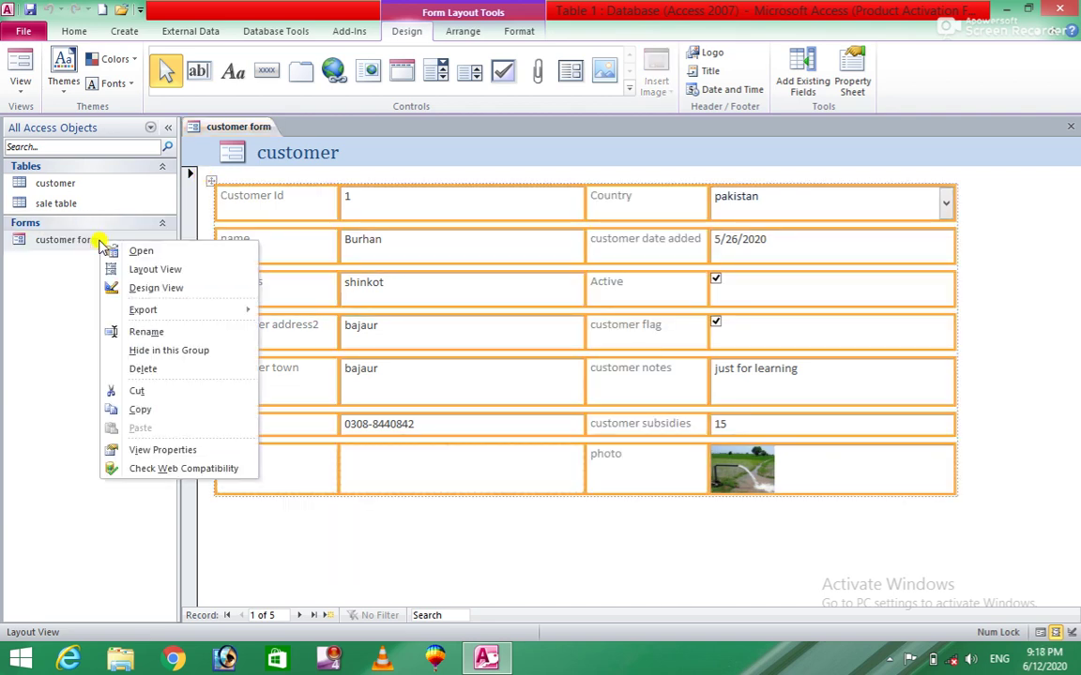
pyautogui.click(205, 292)
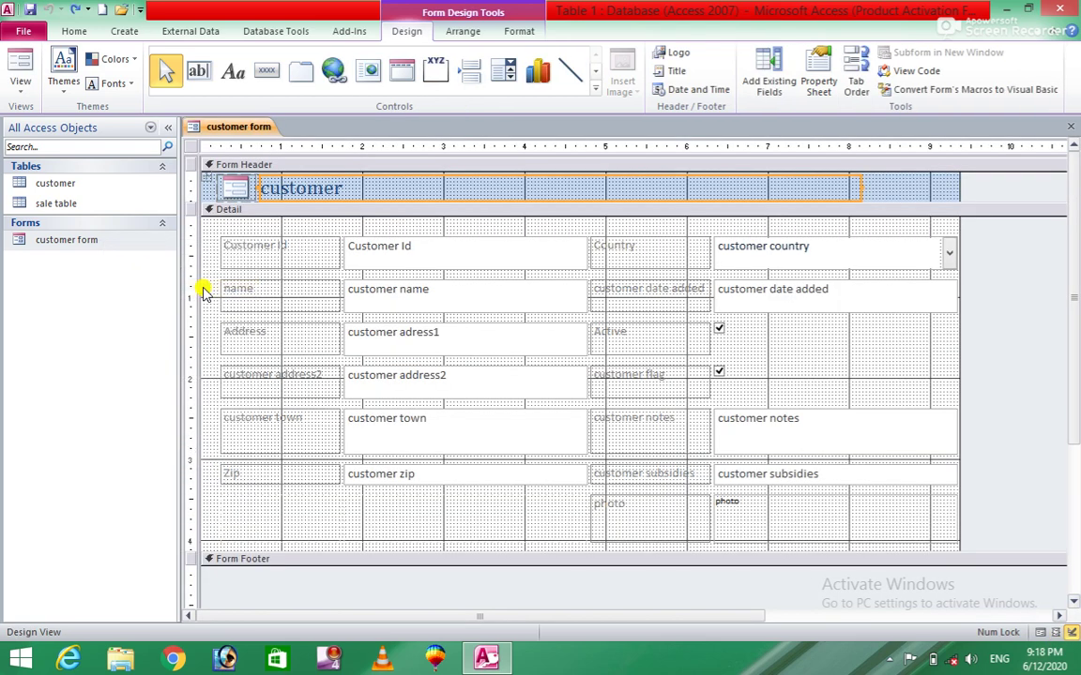
pyautogui.click(220, 247)
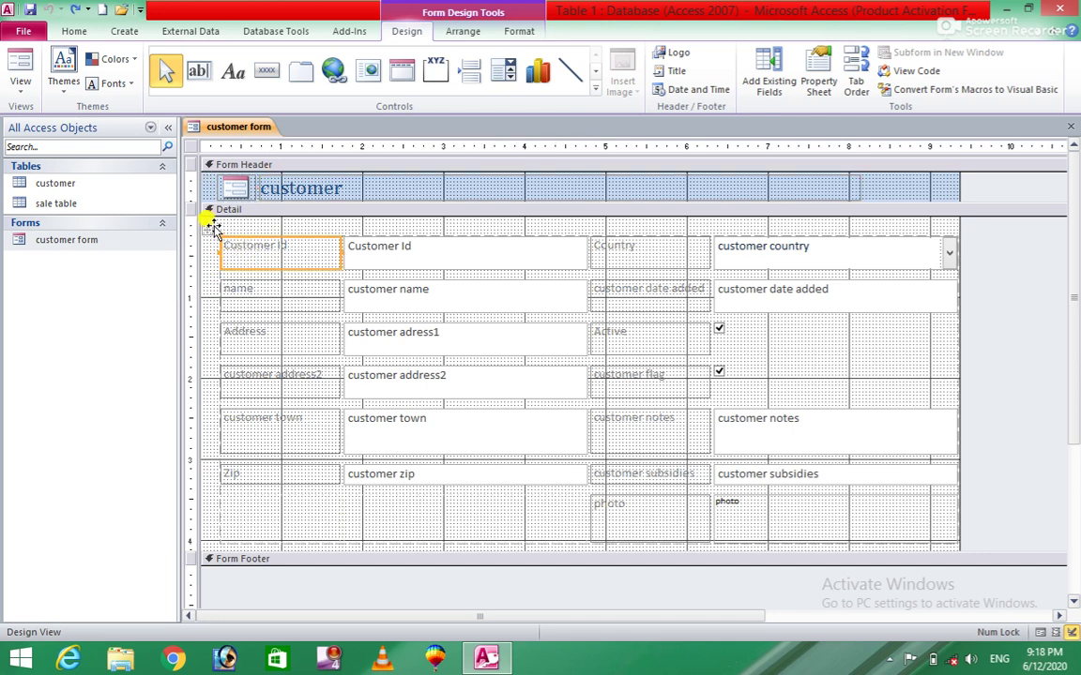
pyautogui.click(208, 228)
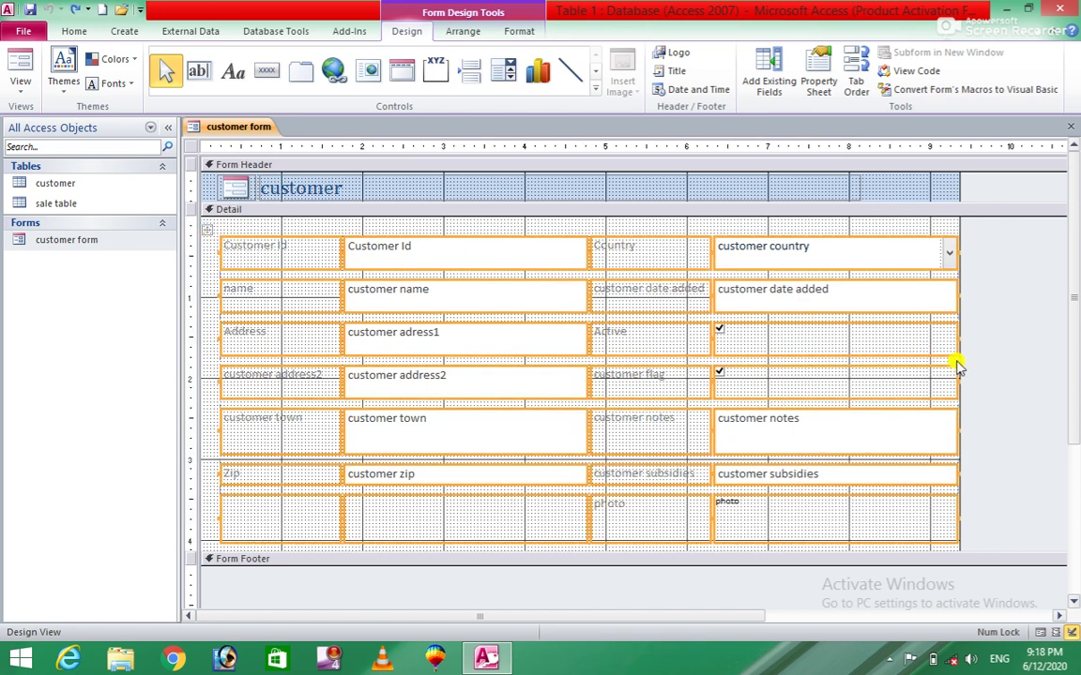
pyautogui.moveTo(958, 339); pyautogui.dragTo(850, 344)
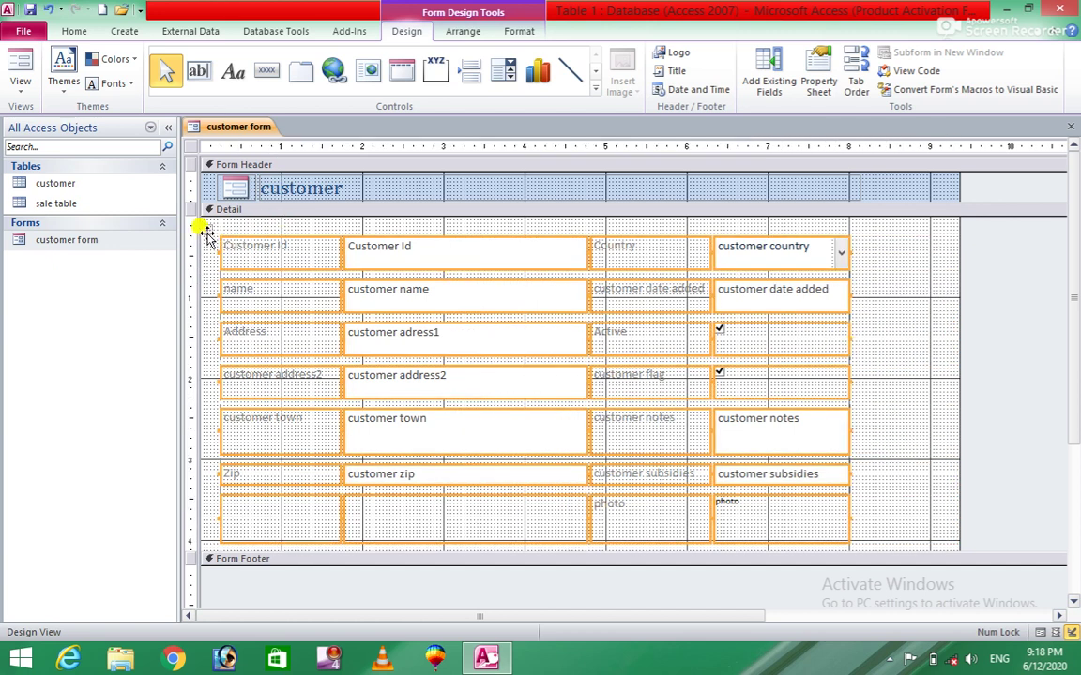
pyautogui.moveTo(206, 229); pyautogui.dragTo(302, 229)
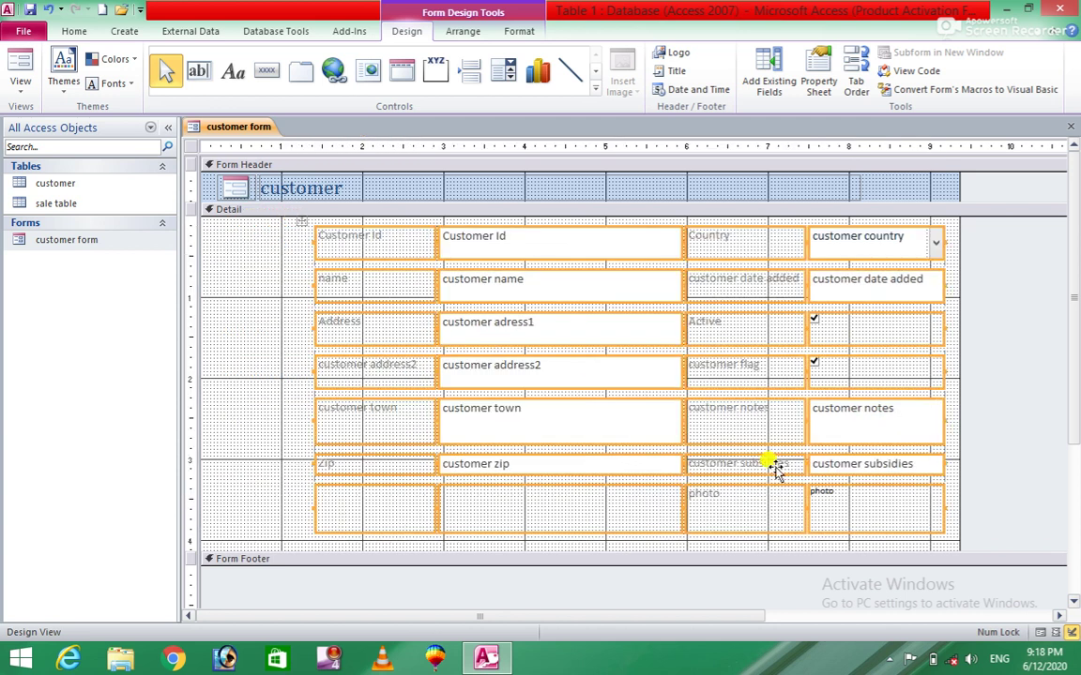
pyautogui.click(261, 485)
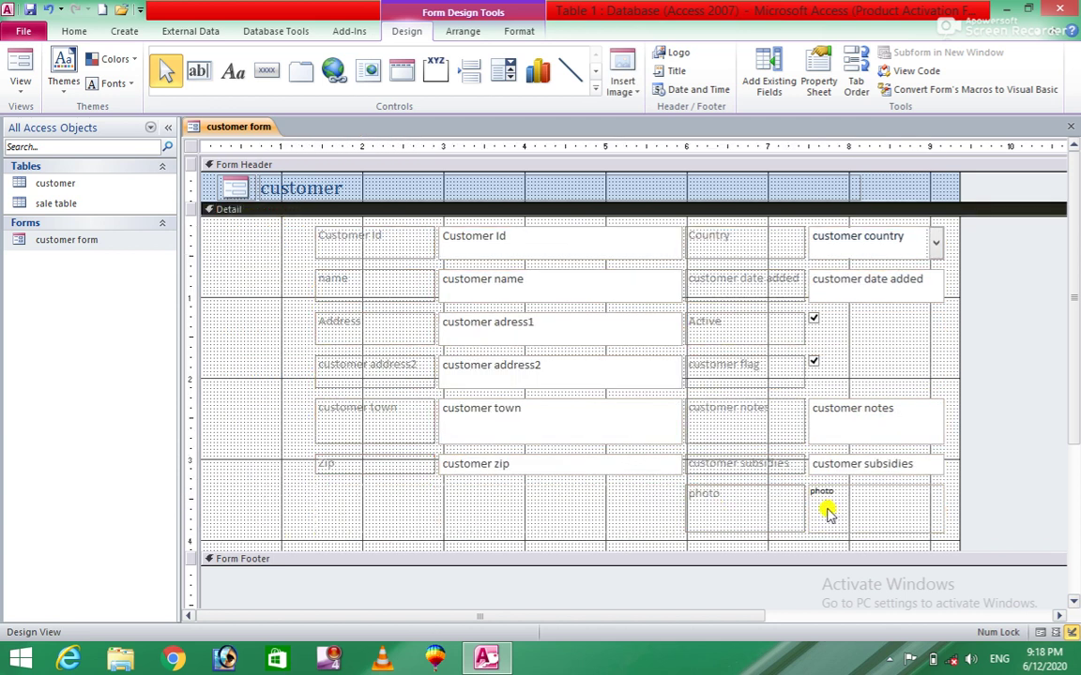
# Cut the photo label and image control and paste them into the Detail section.
pyautogui.click(787, 507)
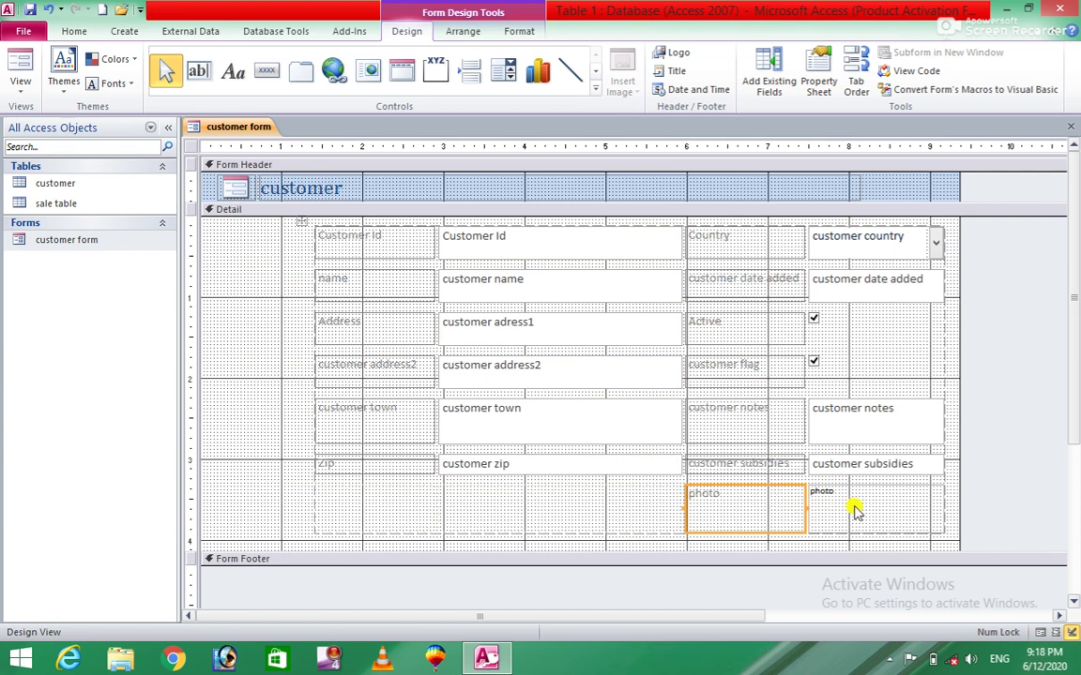
pyautogui.keyDown('shift'); pyautogui.click(901, 509); pyautogui.keyUp('shift')
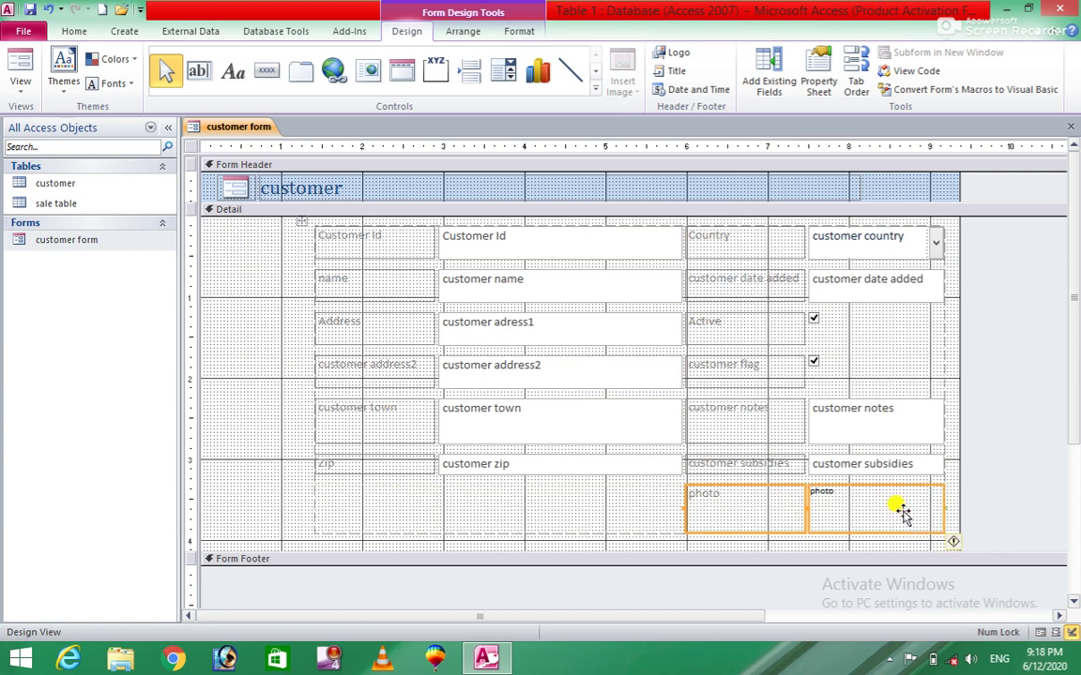
pyautogui.rightClick(758, 507)
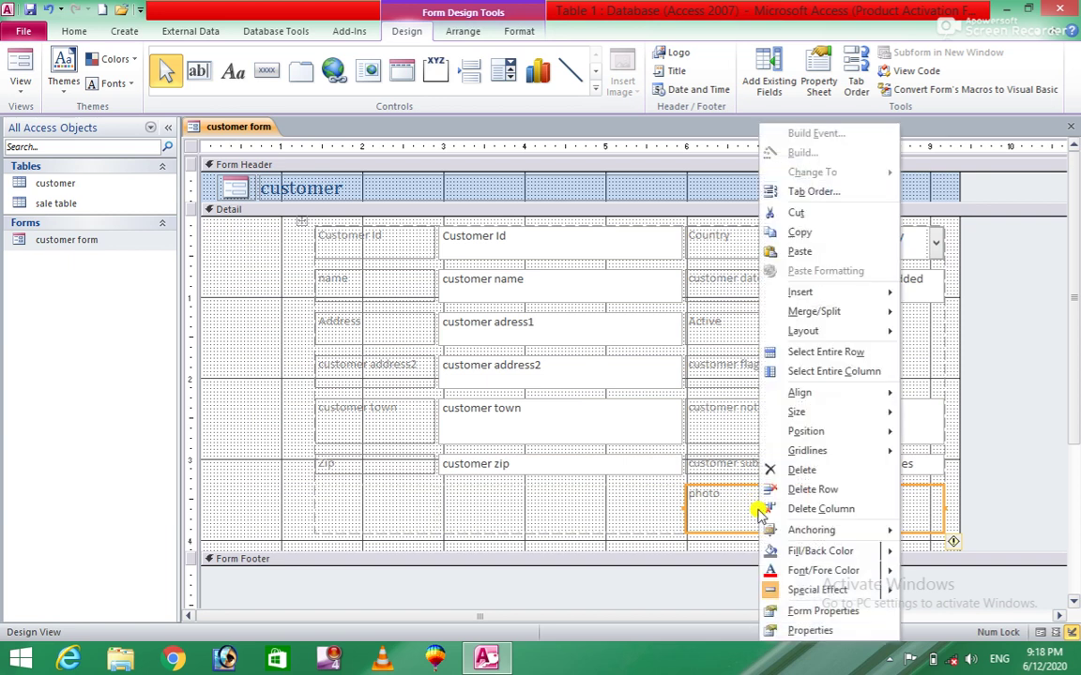
pyautogui.click(799, 214)
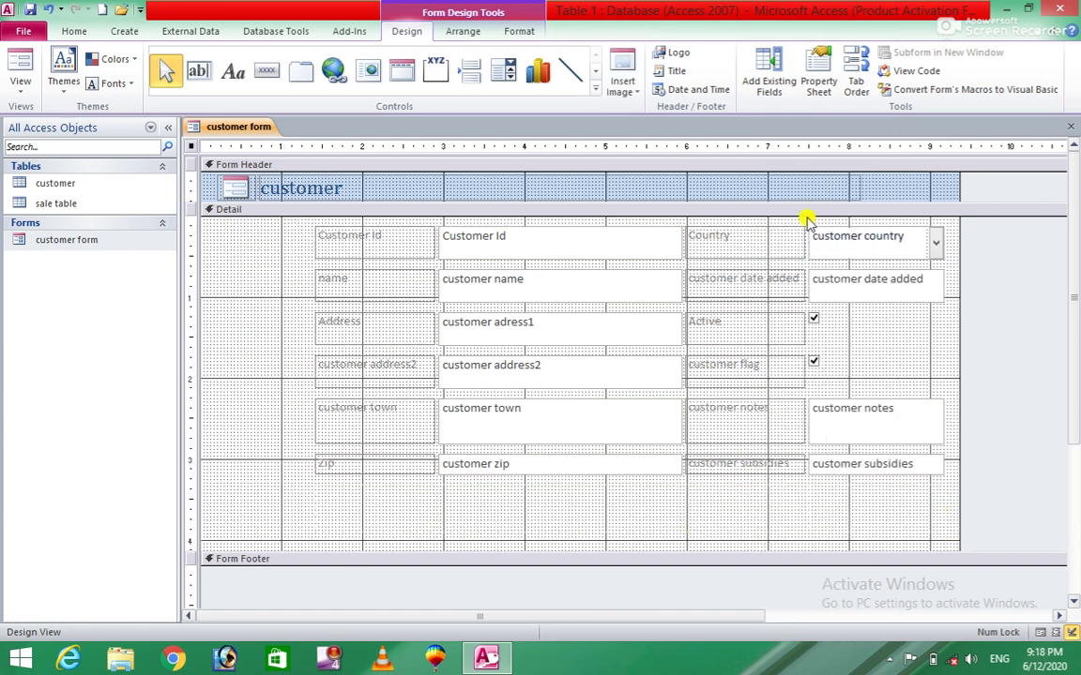
pyautogui.click(234, 242)
pyautogui.rightClick(235, 242)
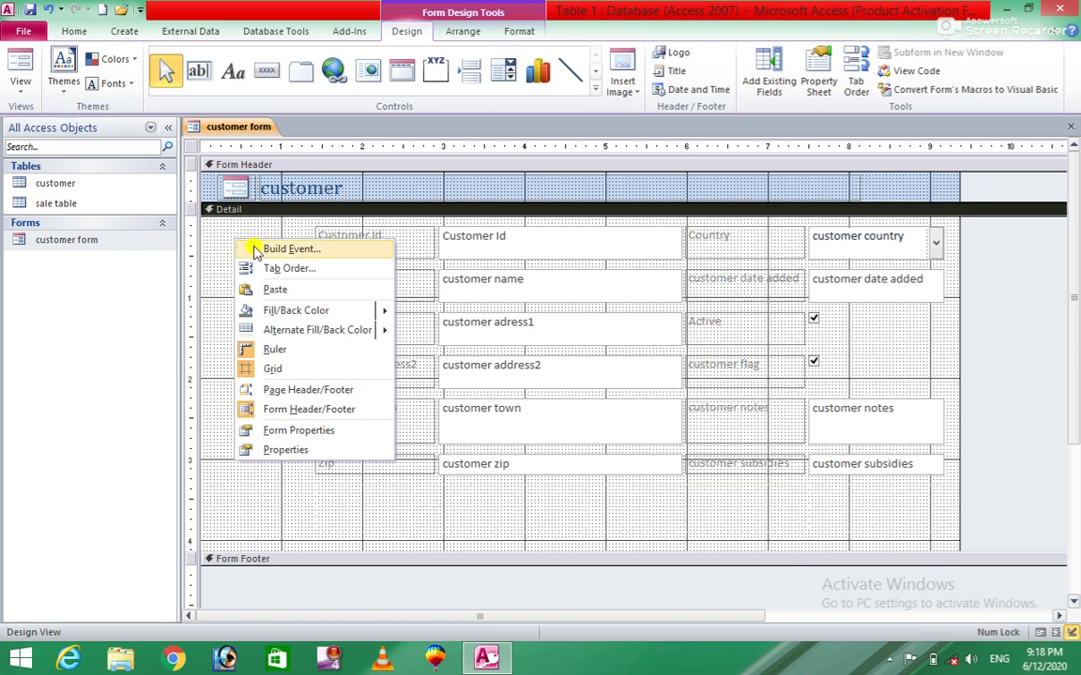
pyautogui.click(274, 289)
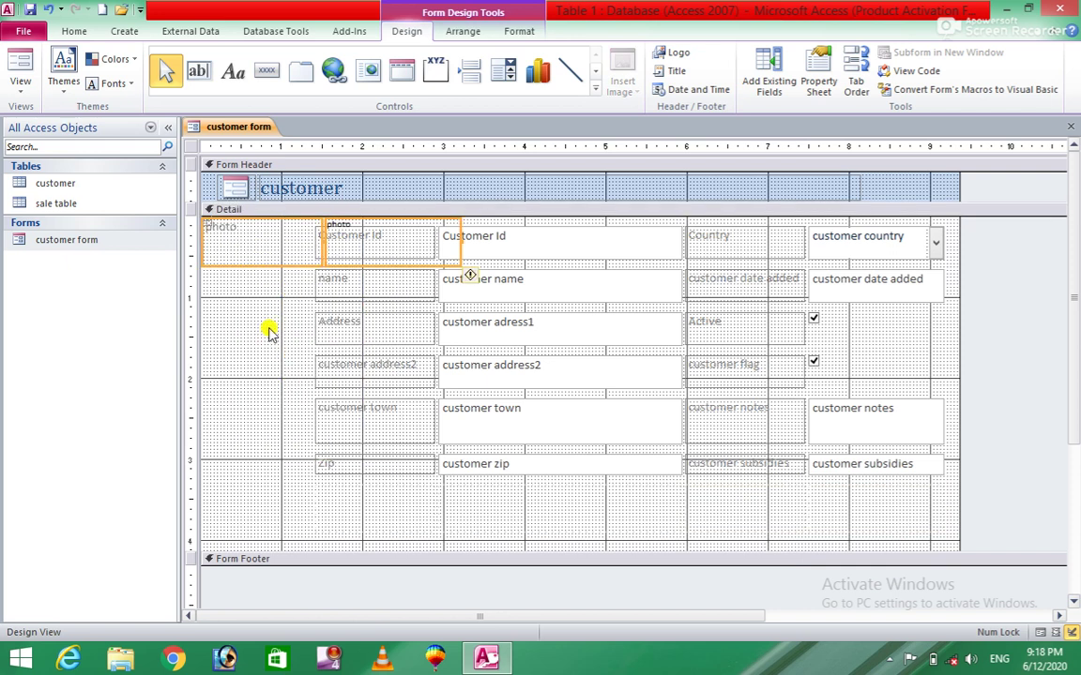
pyautogui.click(267, 319)
# Delete the layout column holding the photo control and narrow the top-left photo cell.
pyautogui.click(252, 253)
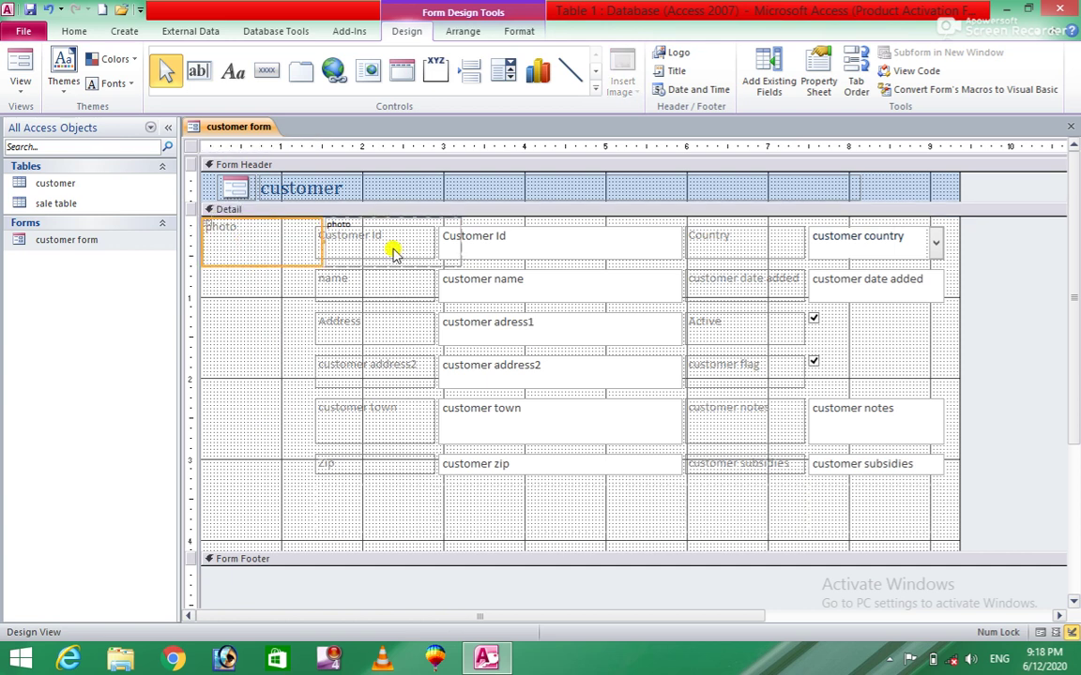
pyautogui.click(418, 232)
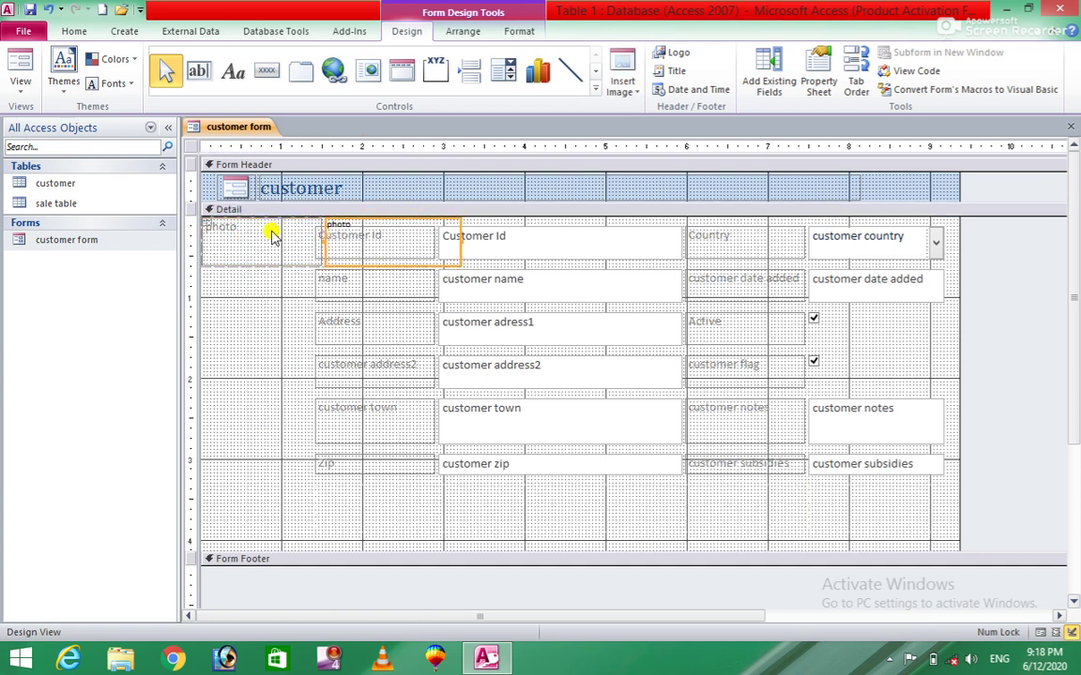
pyautogui.click(272, 237)
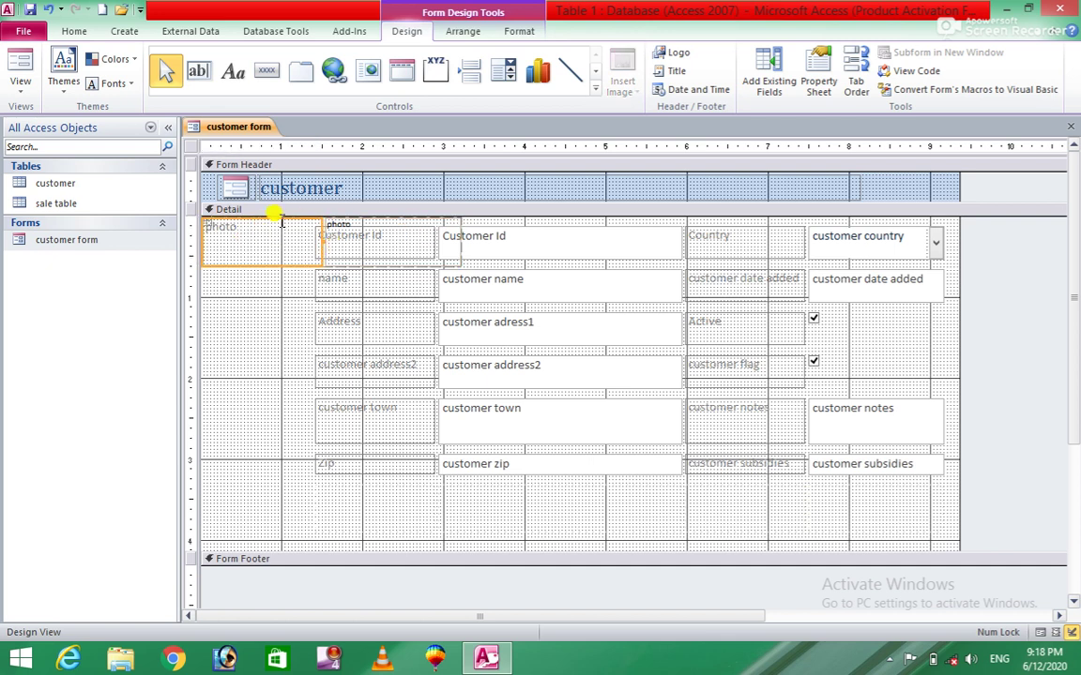
pyautogui.rightClick(266, 236)
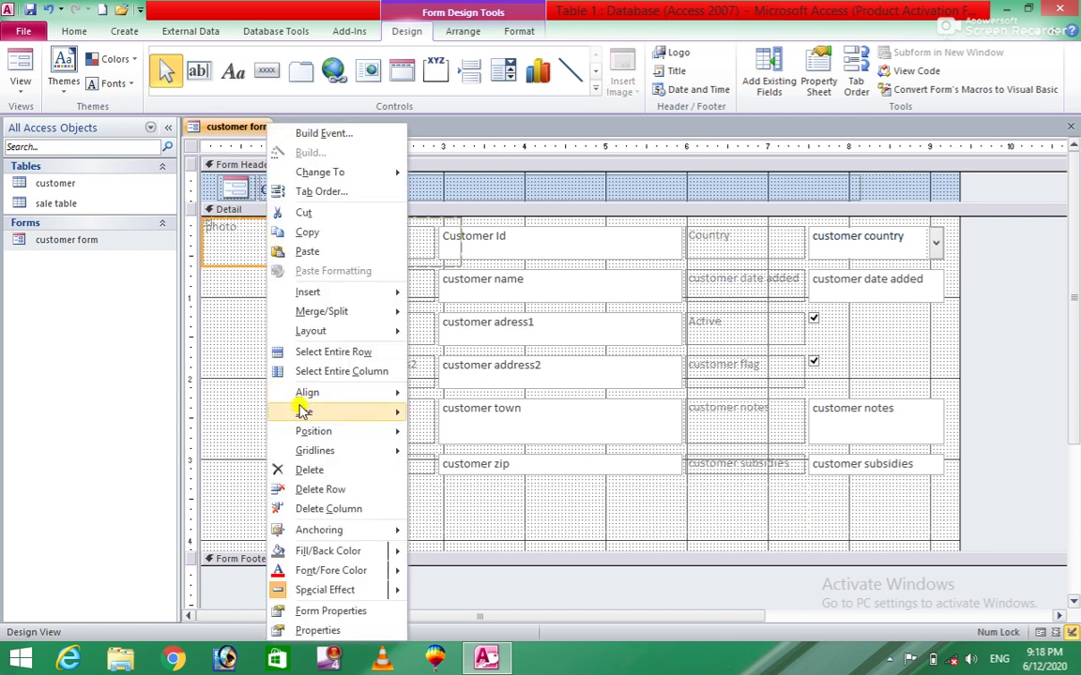
pyautogui.click(363, 509)
pyautogui.click(266, 234)
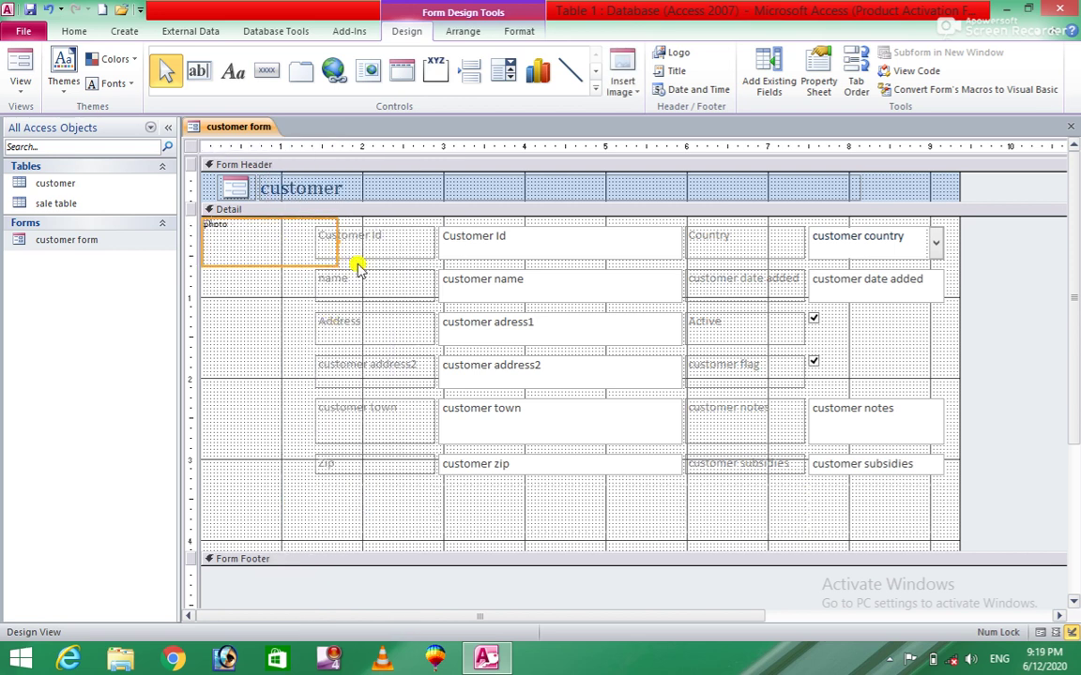
pyautogui.moveTo(341, 244)
pyautogui.mouseDown()
pyautogui.moveTo(290, 234)
pyautogui.moveTo(308, 346)
pyautogui.mouseUp()
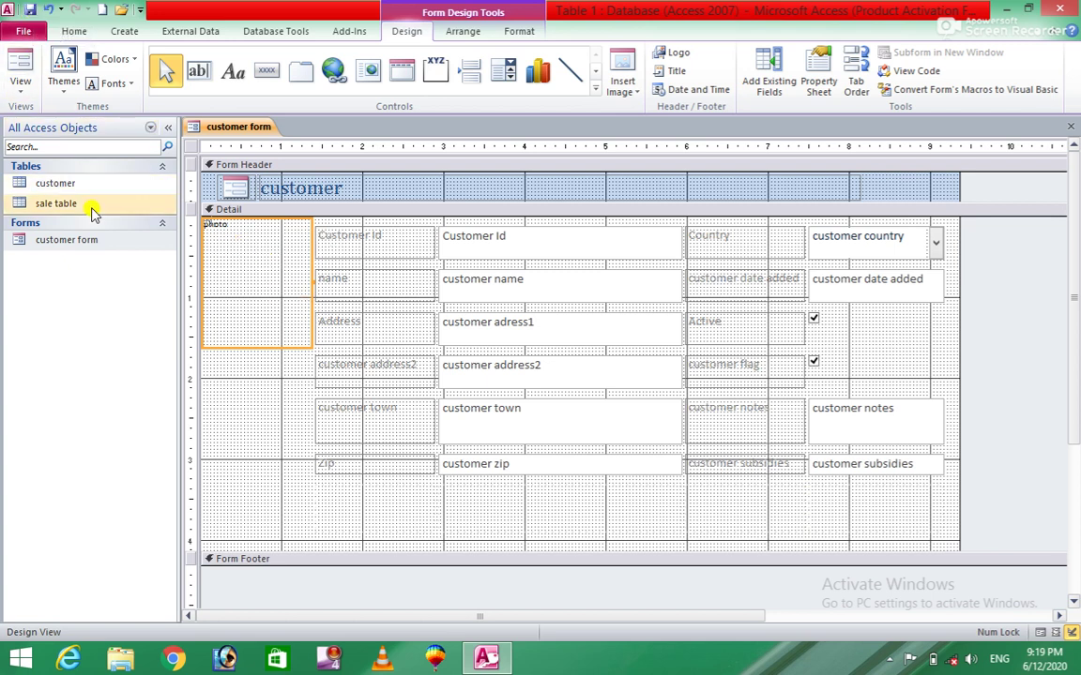
# Open customer form in Form View to see record 1 of 5 with its photo.
pyautogui.doubleClick(66, 240)
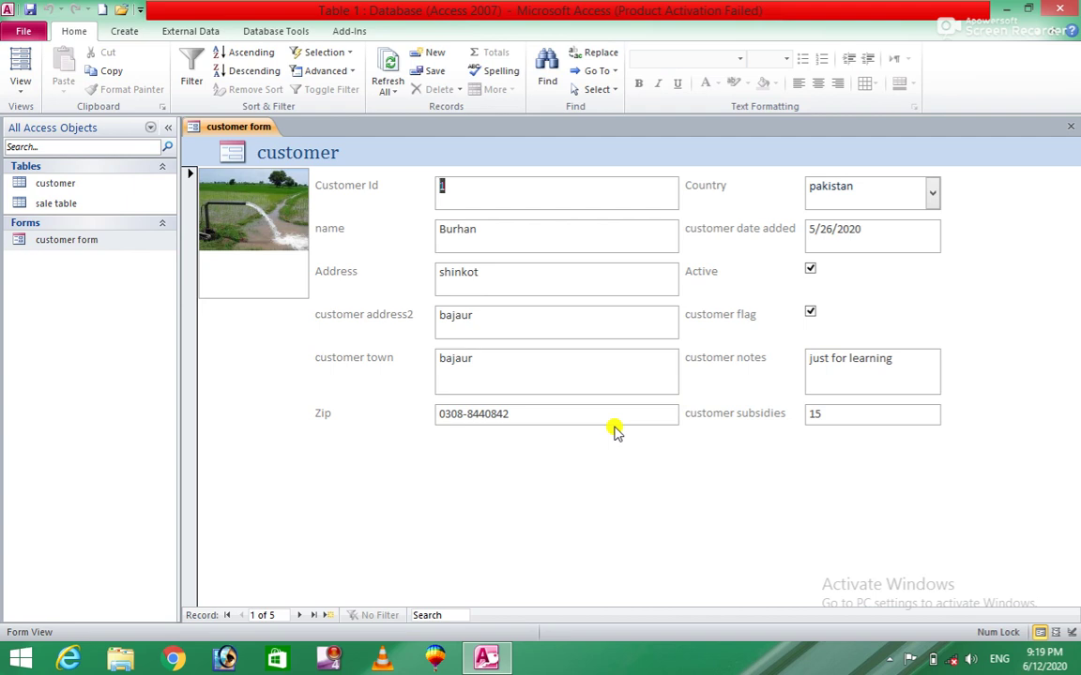
# Attempt to delete customer form, dismiss the cannot-delete error, and close the open form.
pyautogui.click(242, 216)
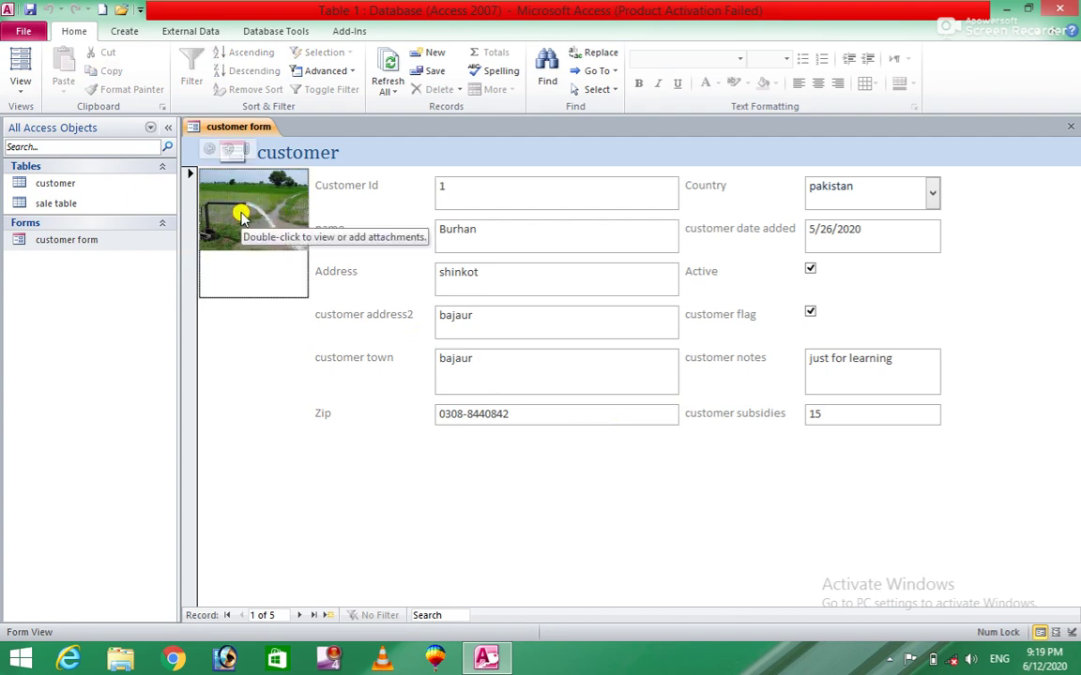
pyautogui.click(73, 242)
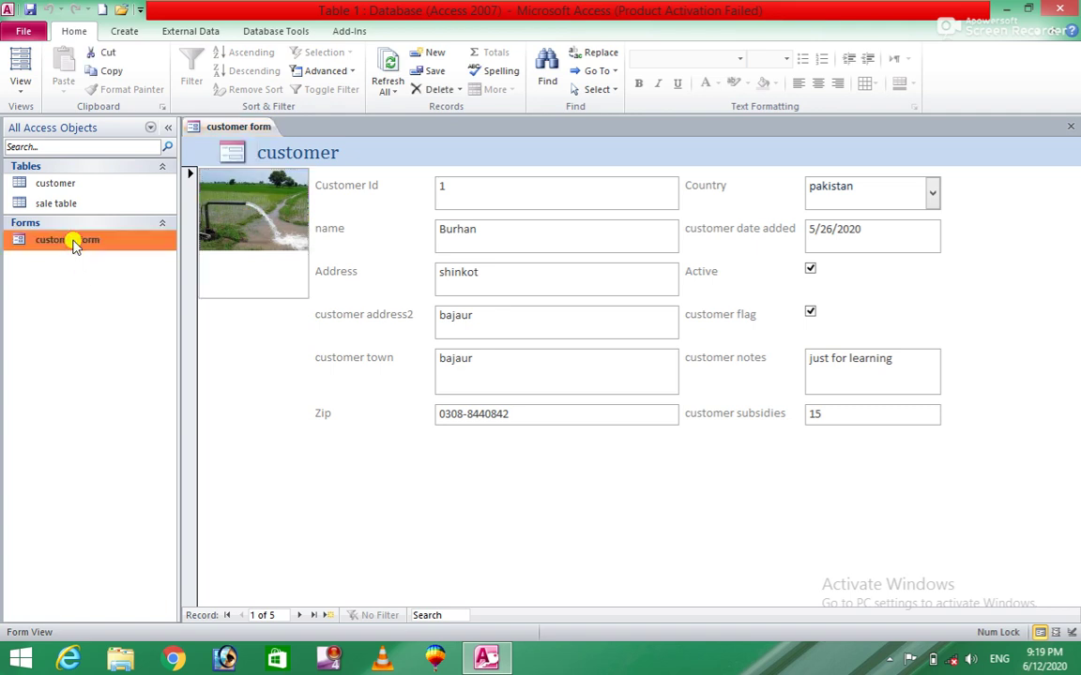
pyautogui.rightClick(74, 243)
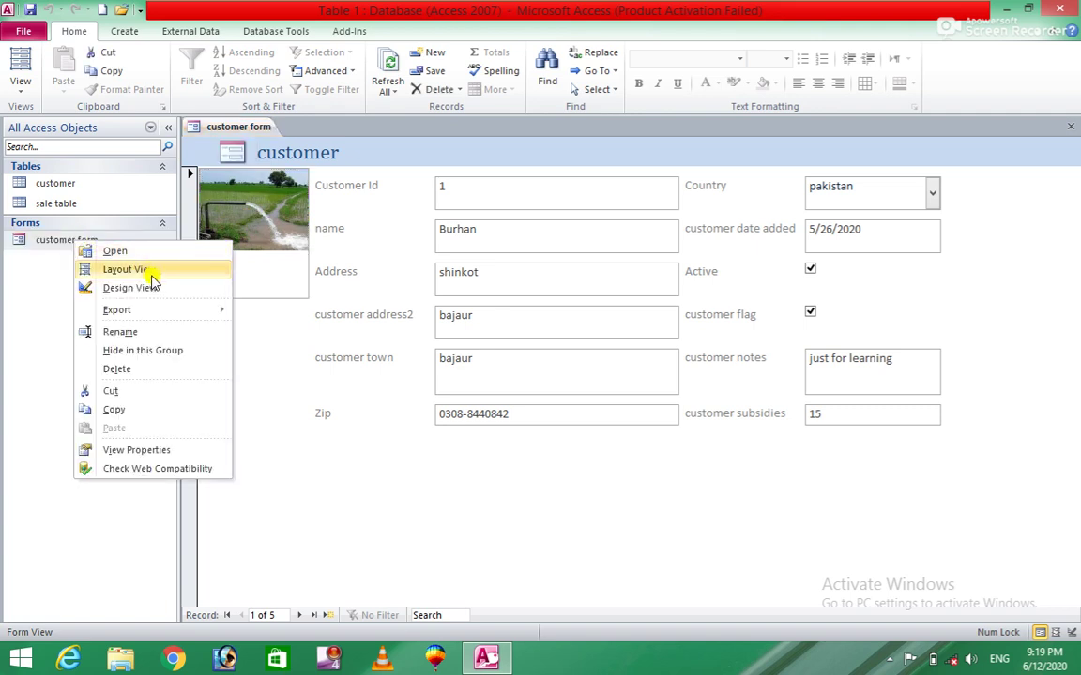
pyautogui.click(115, 369)
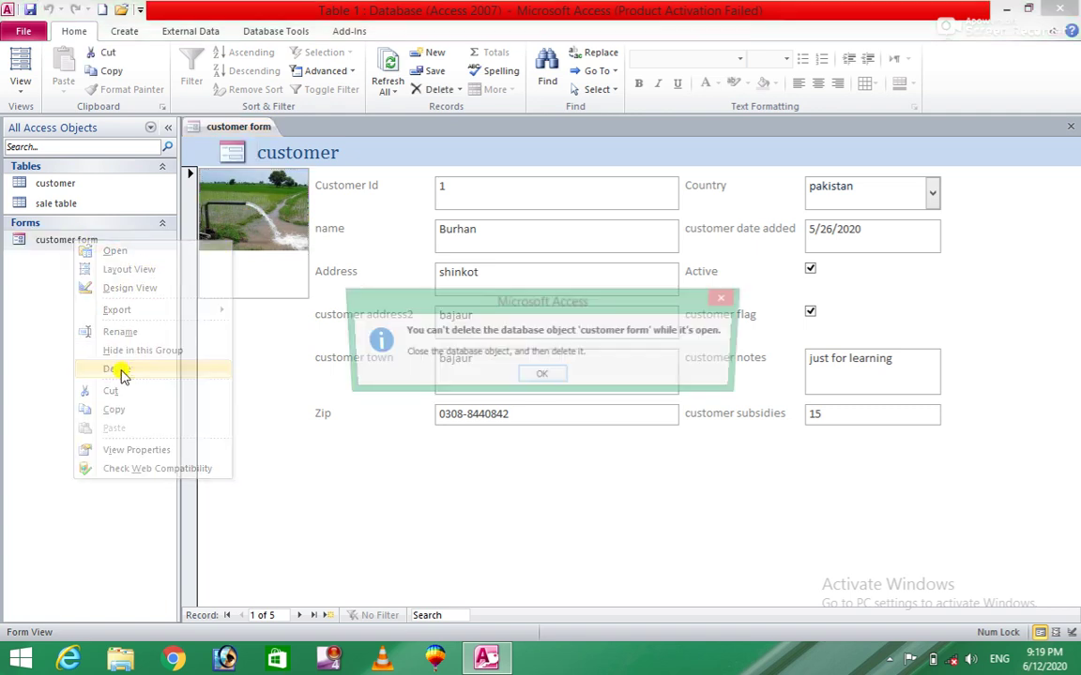
pyautogui.click(538, 376)
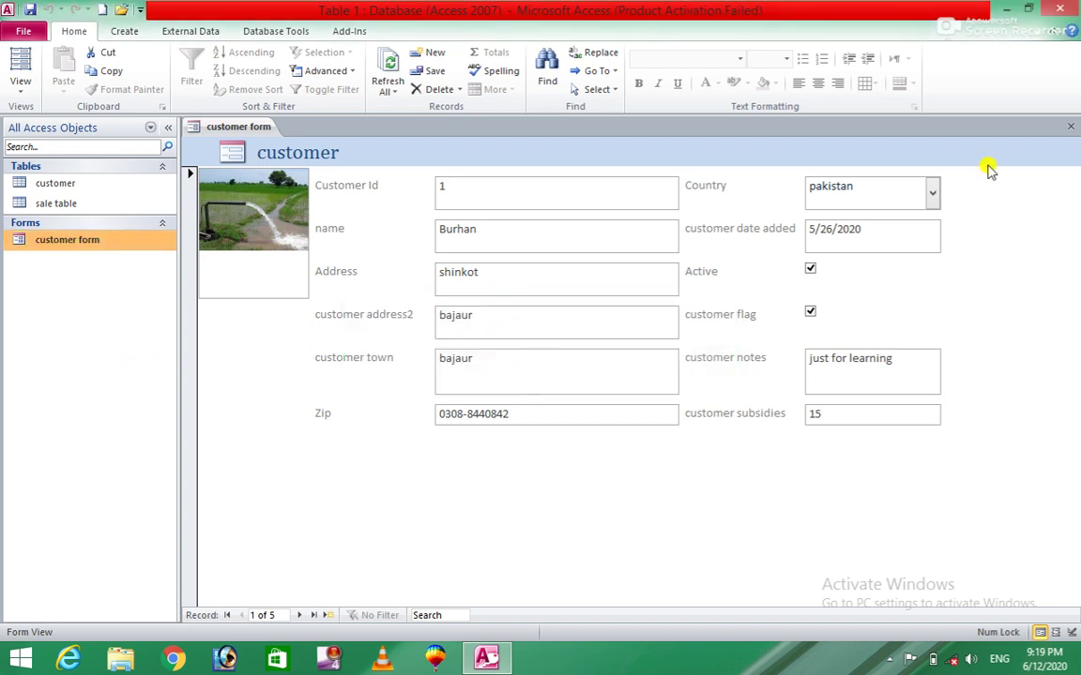
pyautogui.click(1070, 125)
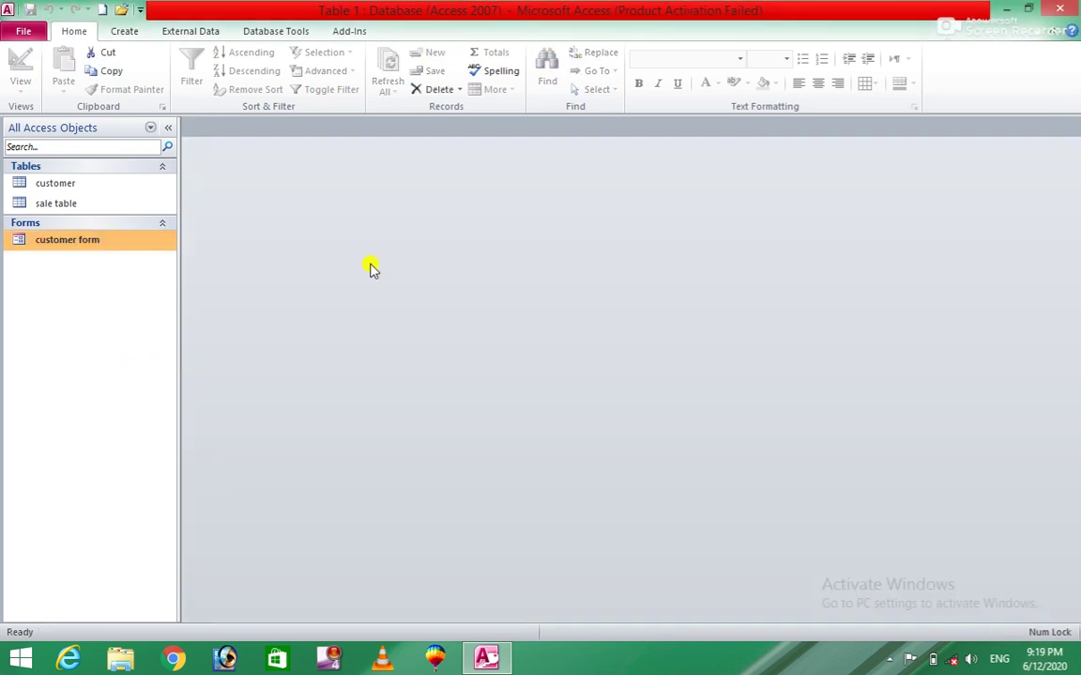
# Reopen customer form in Design View, delete the photo control, then undo the deletion.
pyautogui.rightClick(147, 242)
pyautogui.click(241, 284)
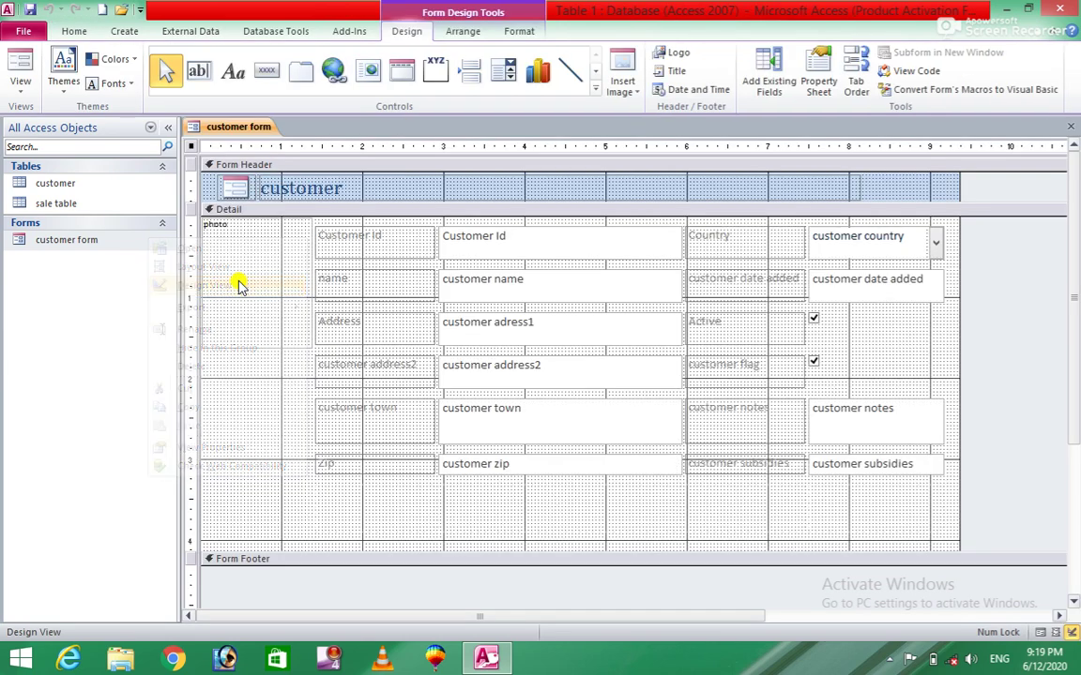
pyautogui.click(225, 269)
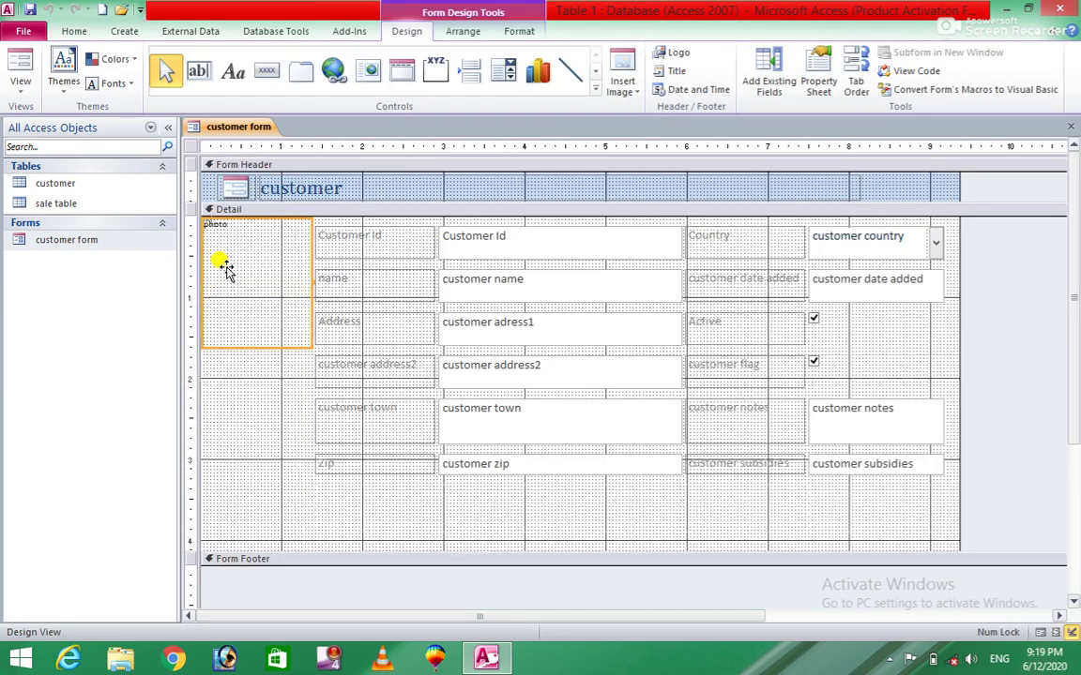
pyautogui.press('Delete')
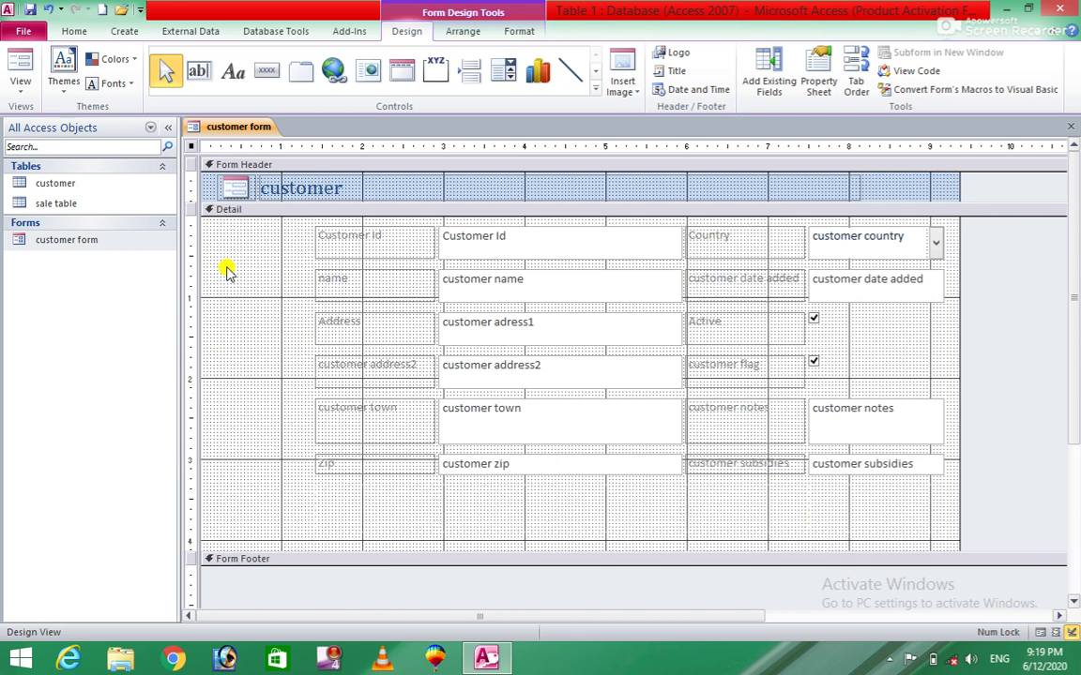
pyautogui.hotkey('ctrl', 'z')
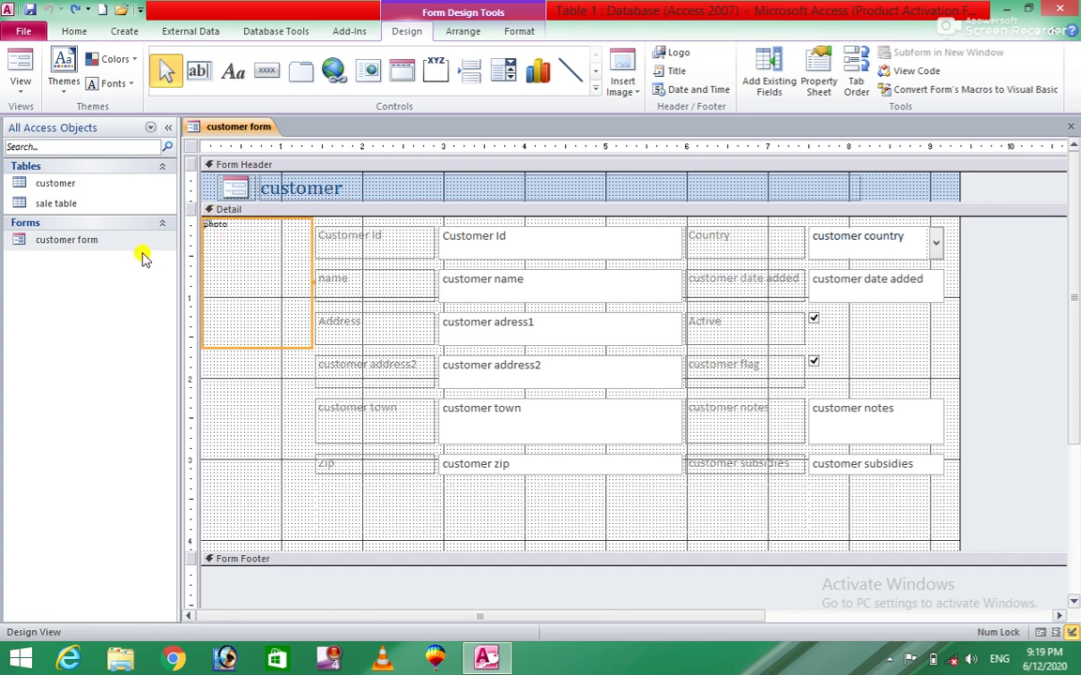
# Open customer form in Form View and bring up record 1's photo Attachments dialog.
pyautogui.rightClick(71, 242)
pyautogui.click(91, 247)
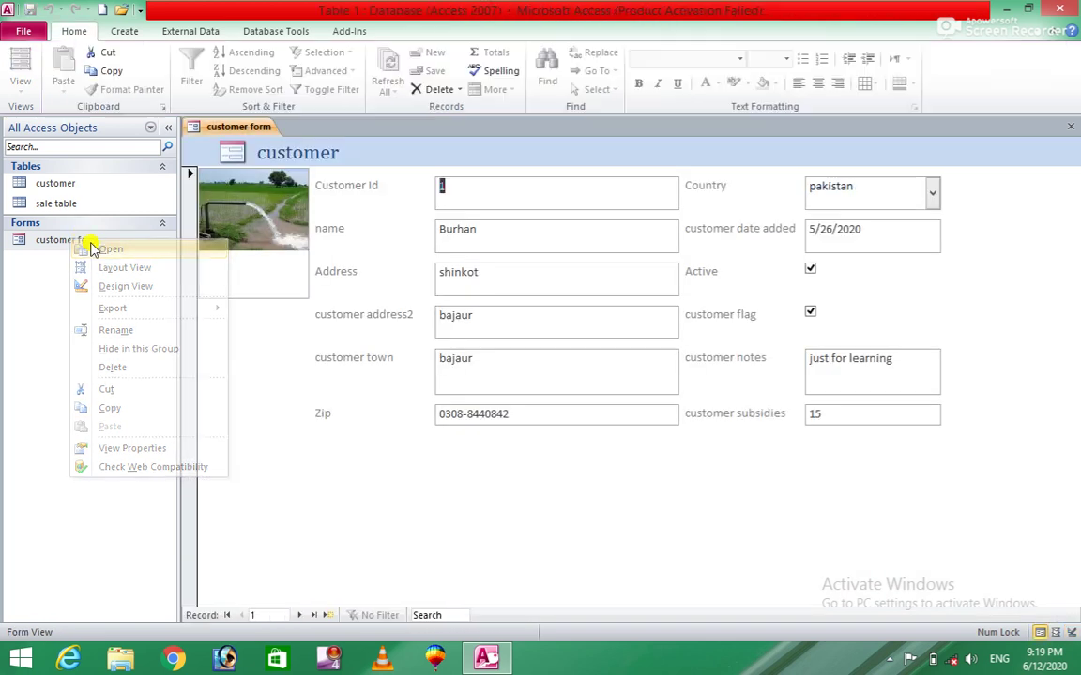
pyautogui.click(245, 214)
pyautogui.moveTo(249, 150)
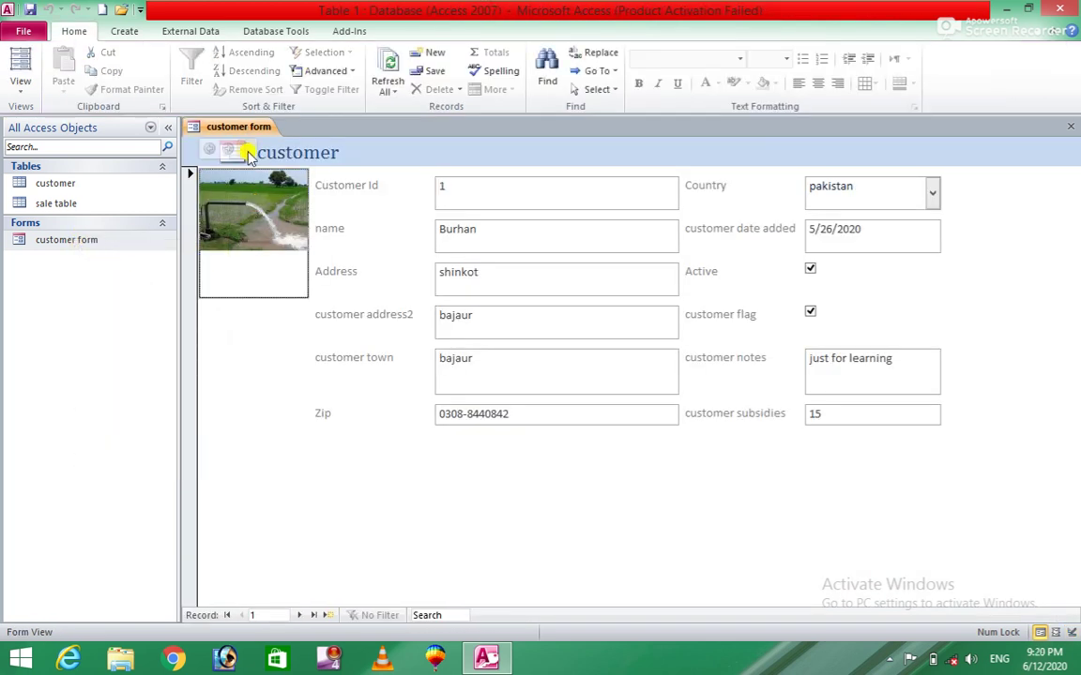
pyautogui.click(249, 150)
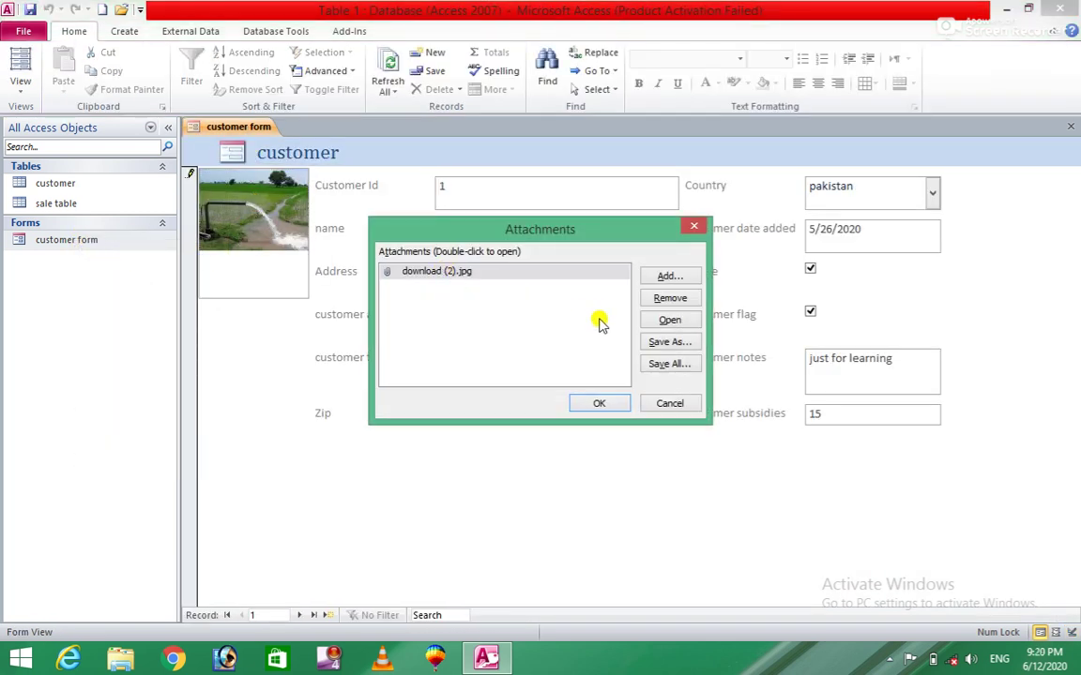
# Attach 'amjad new card' from the Desktop to the photo and confirm.
pyautogui.click(667, 278)
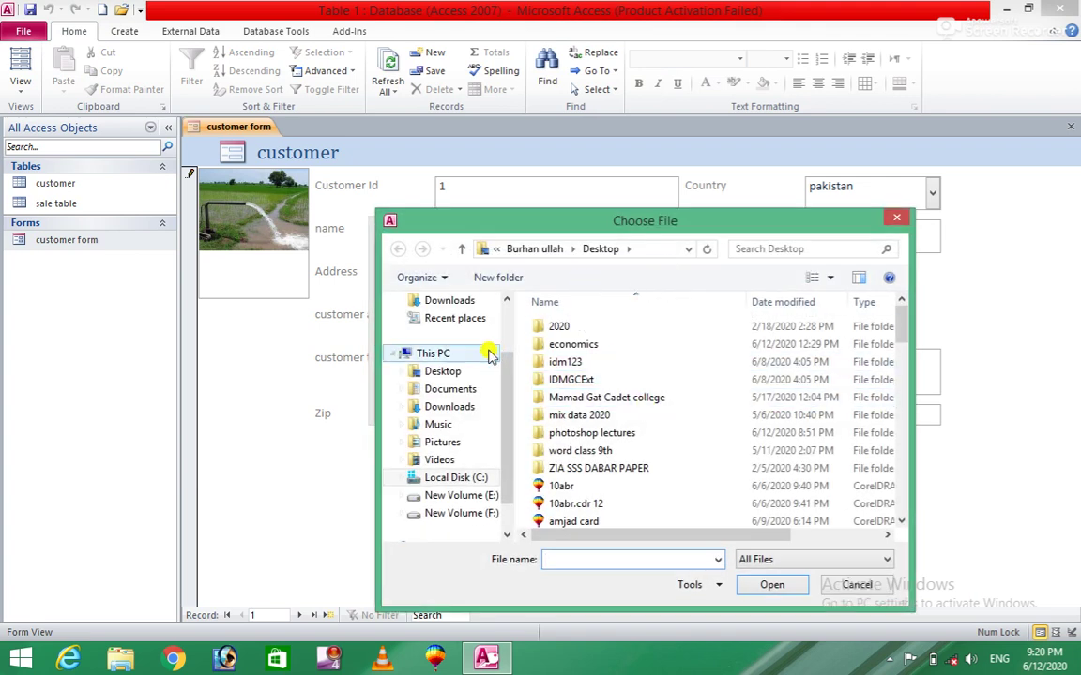
pyautogui.click(443, 372)
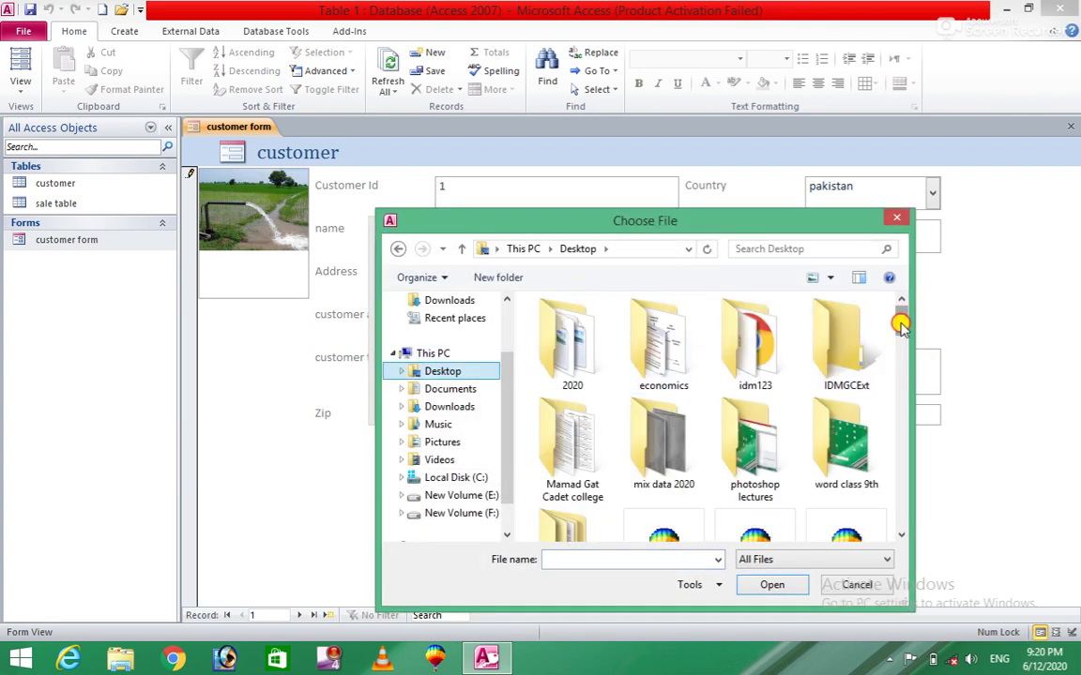
pyautogui.moveTo(898, 321); pyautogui.dragTo(901, 369)
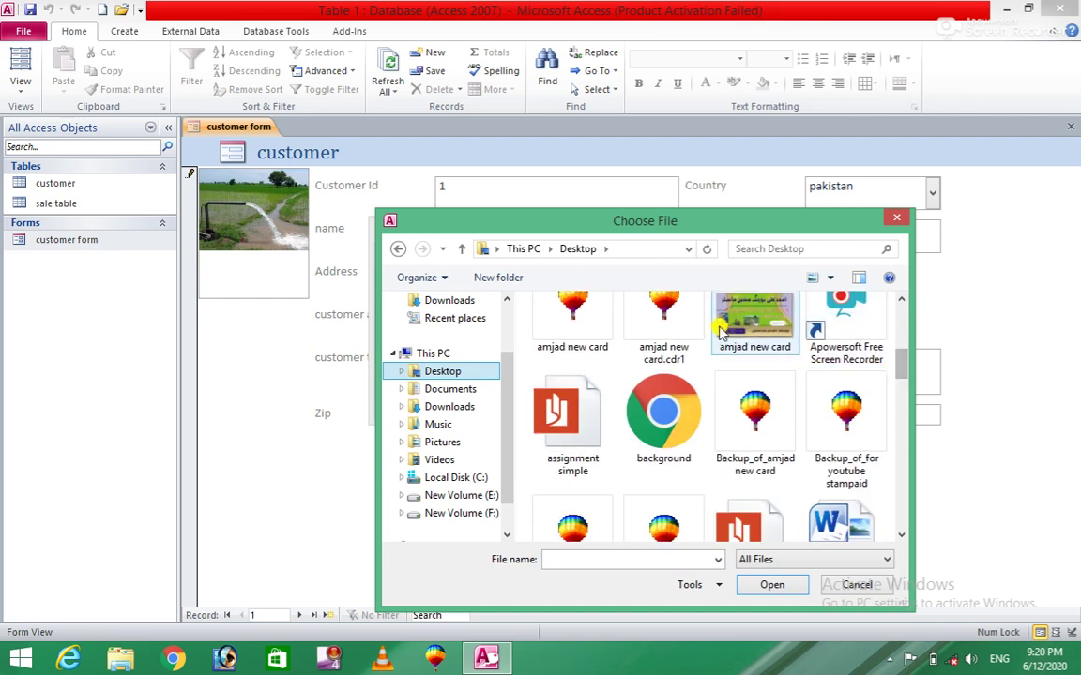
pyautogui.click(755, 309)
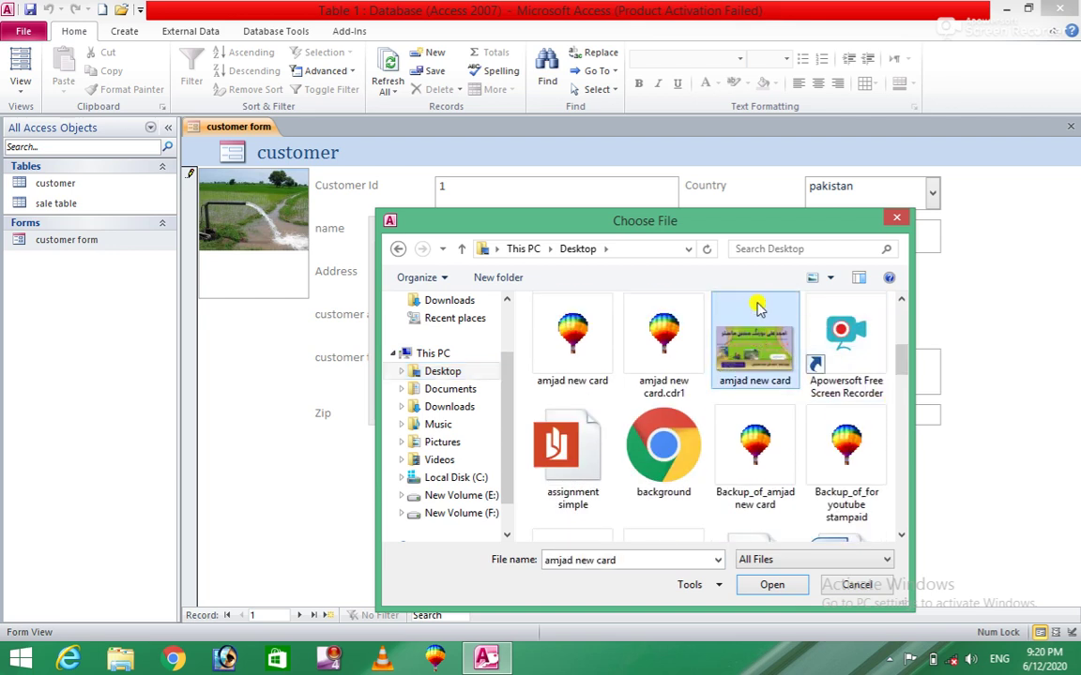
pyautogui.click(773, 584)
pyautogui.click(600, 403)
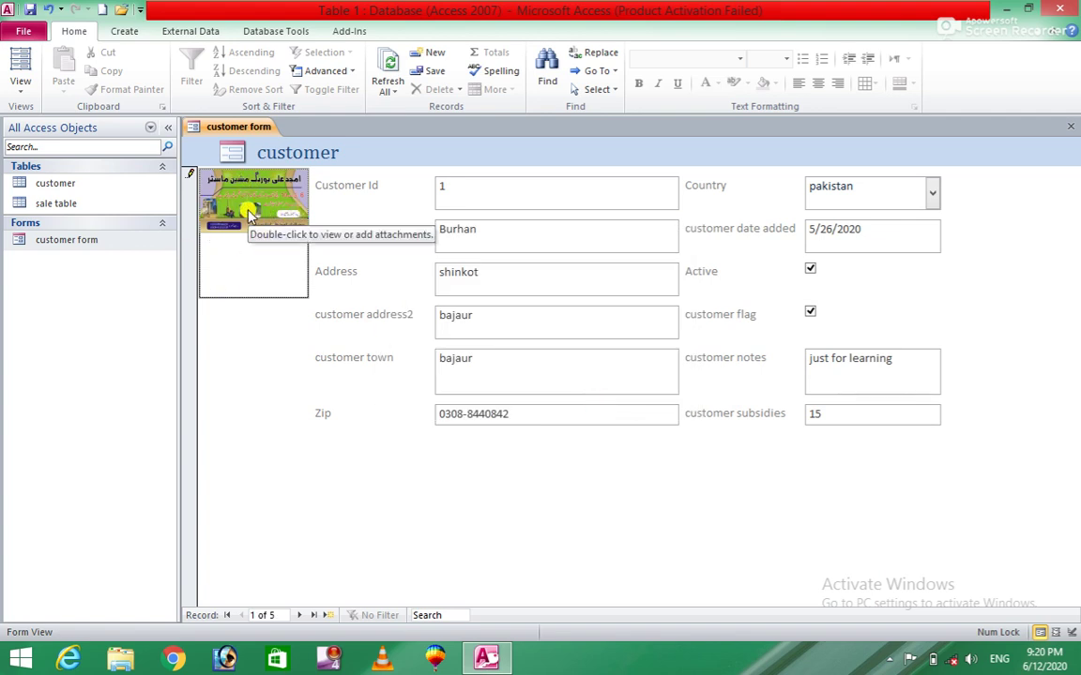
pyautogui.rightClick(70, 244)
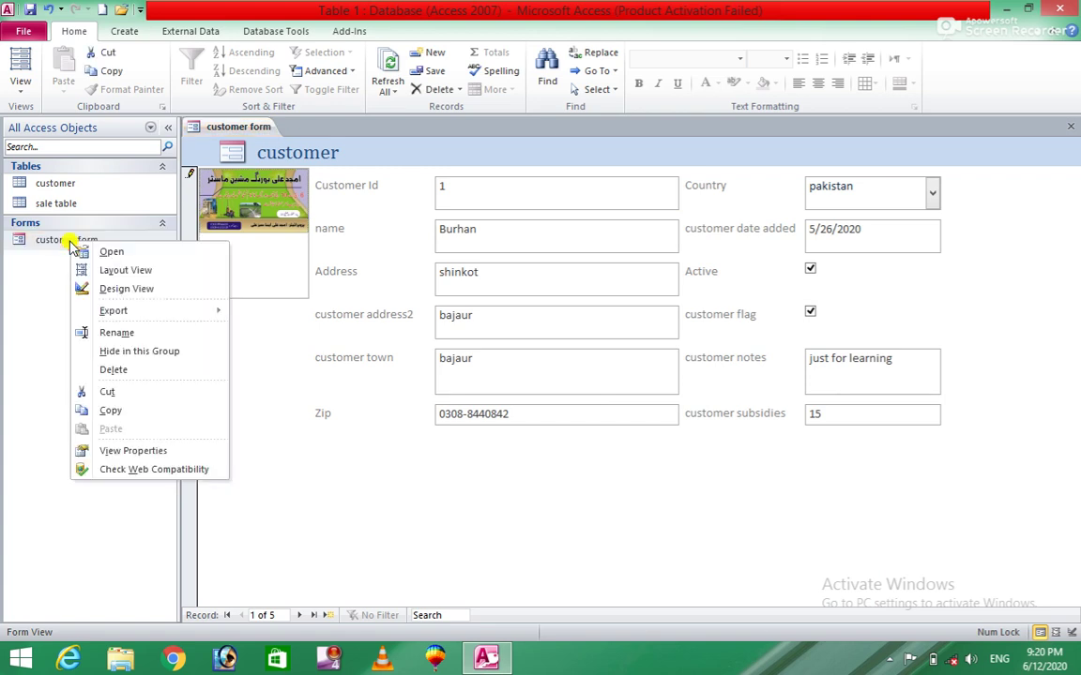
# Switch customer form to Design View and delete the old photo image control.
pyautogui.click(131, 375)
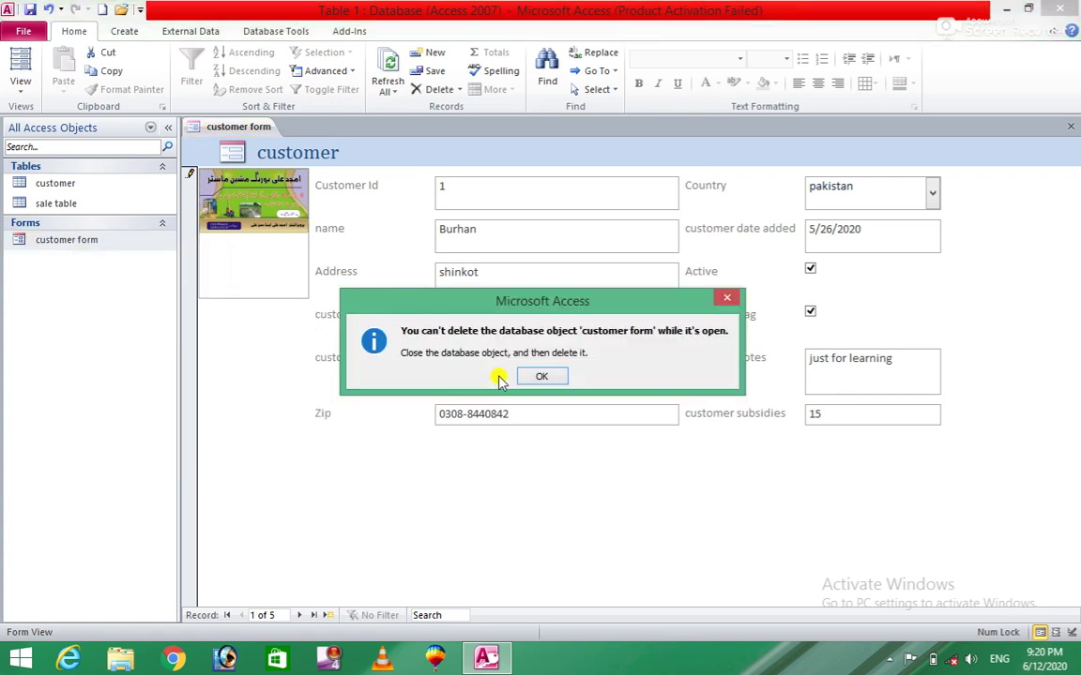
pyautogui.click(531, 377)
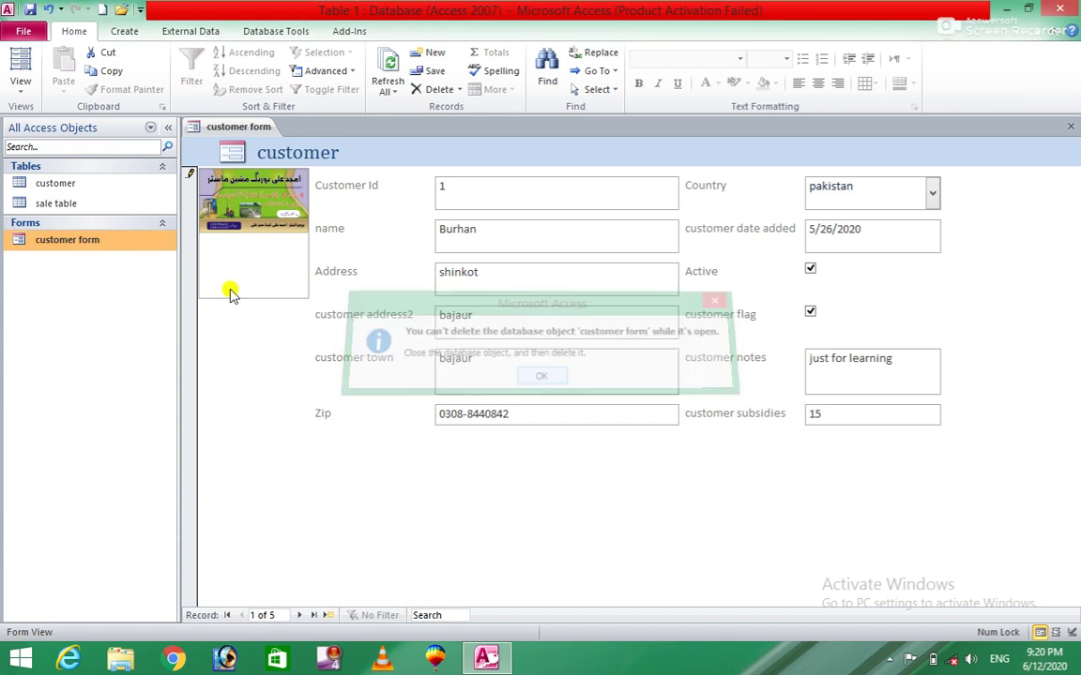
pyautogui.rightClick(134, 242)
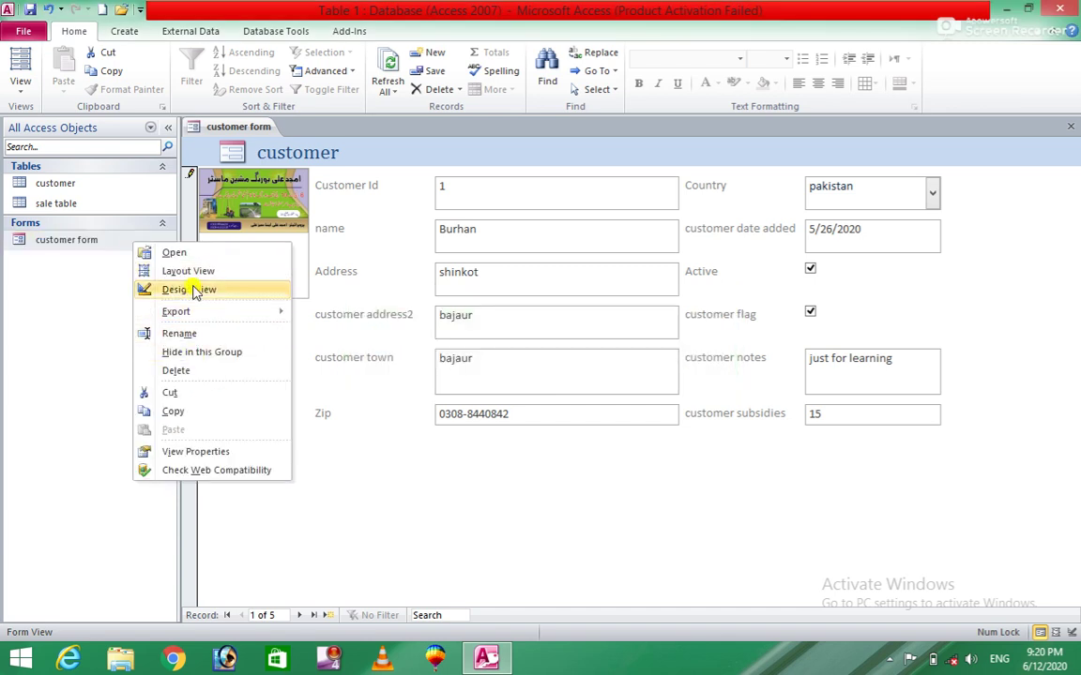
pyautogui.click(187, 289)
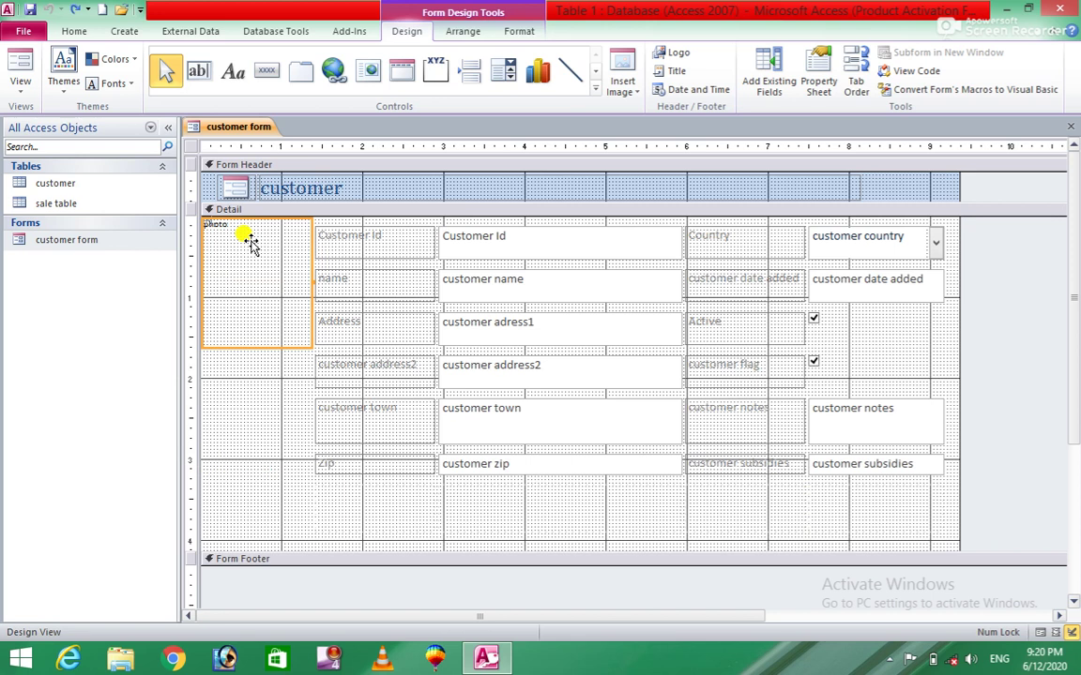
pyautogui.press('Delete')
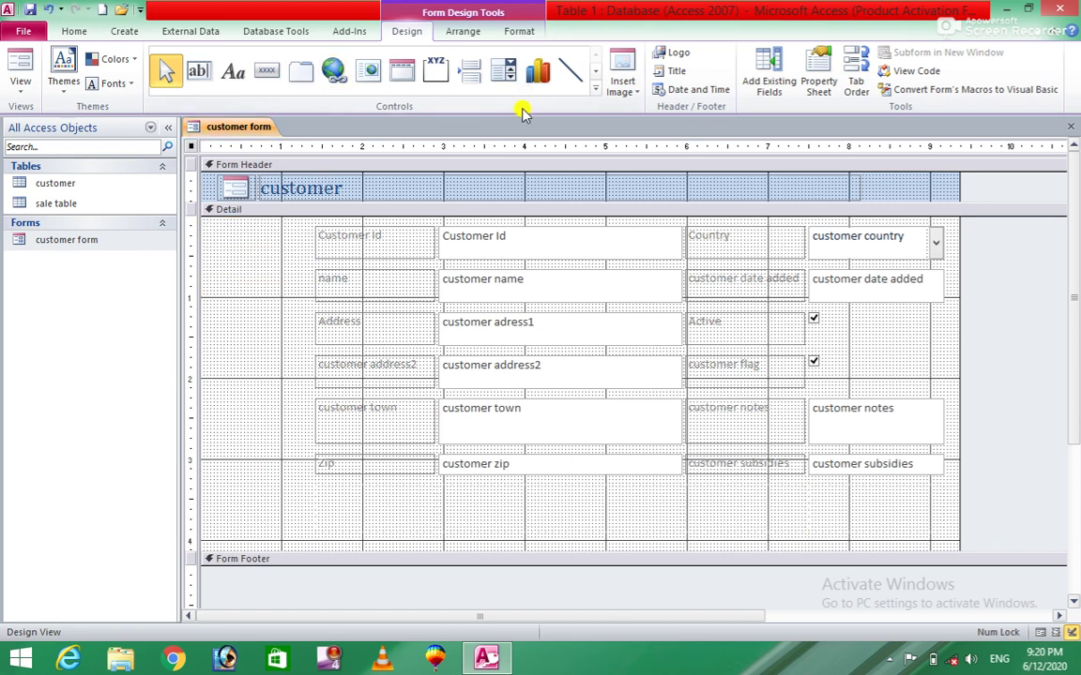
# Draw a new Attachment control at the top left of the Detail section.
pyautogui.click(594, 91)
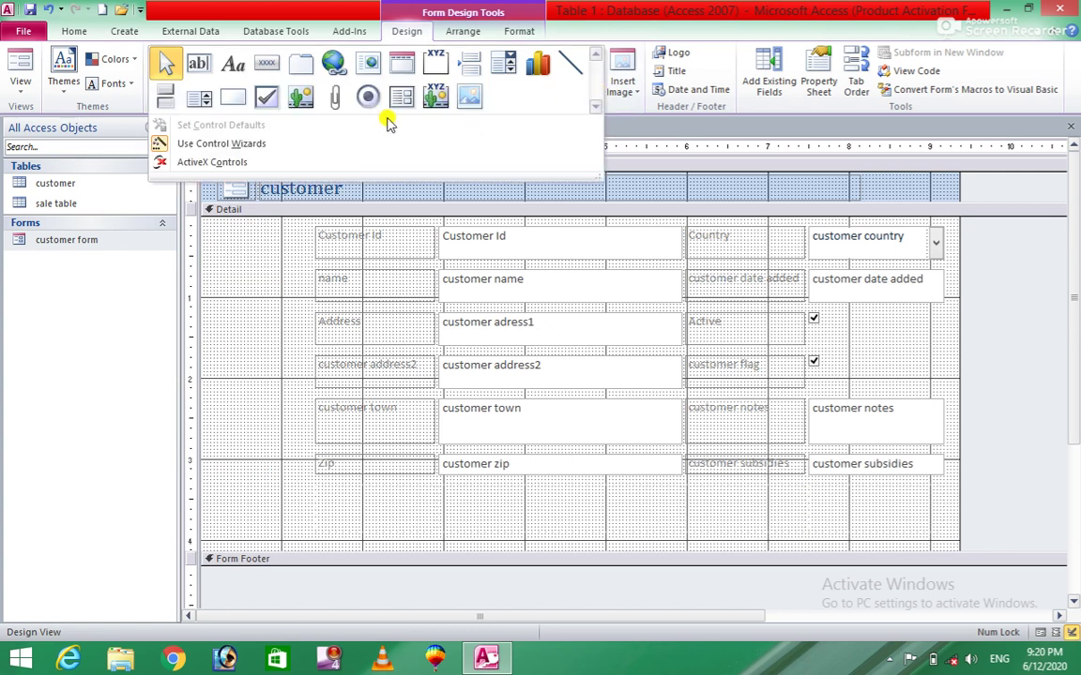
pyautogui.click(334, 101)
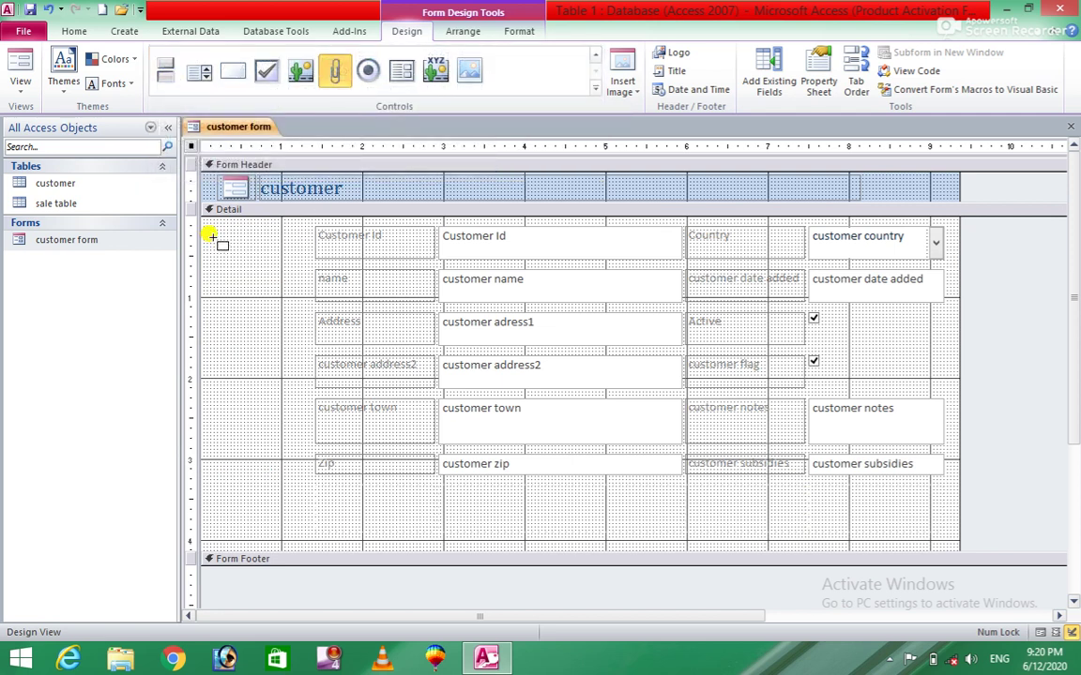
pyautogui.moveTo(213, 237); pyautogui.dragTo(311, 360)
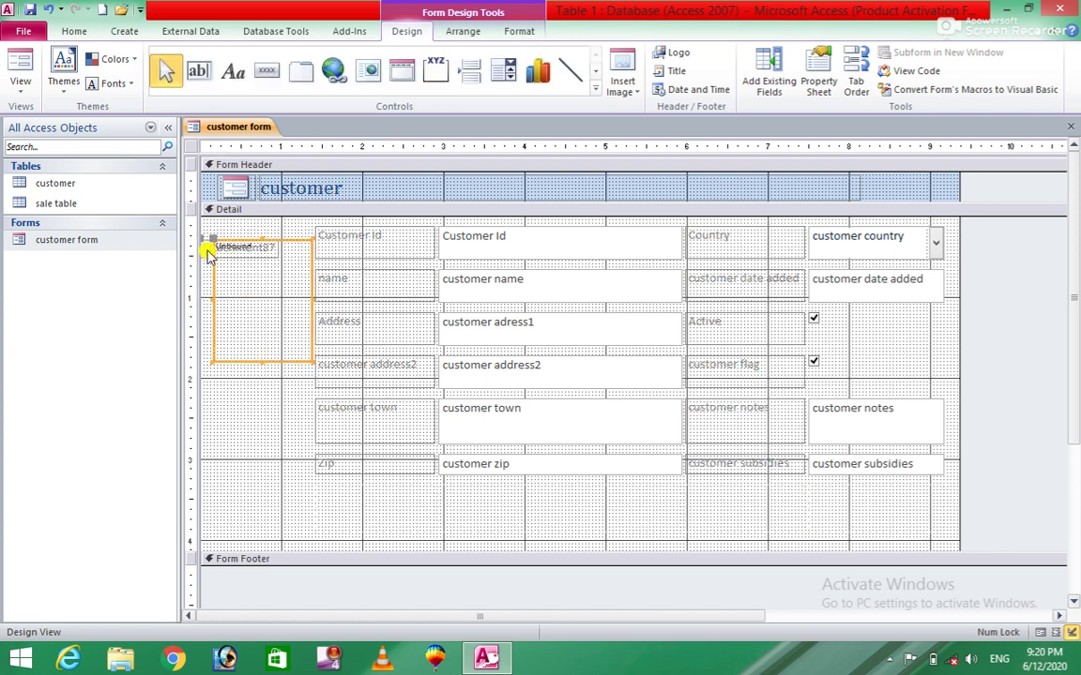
pyautogui.click(209, 247)
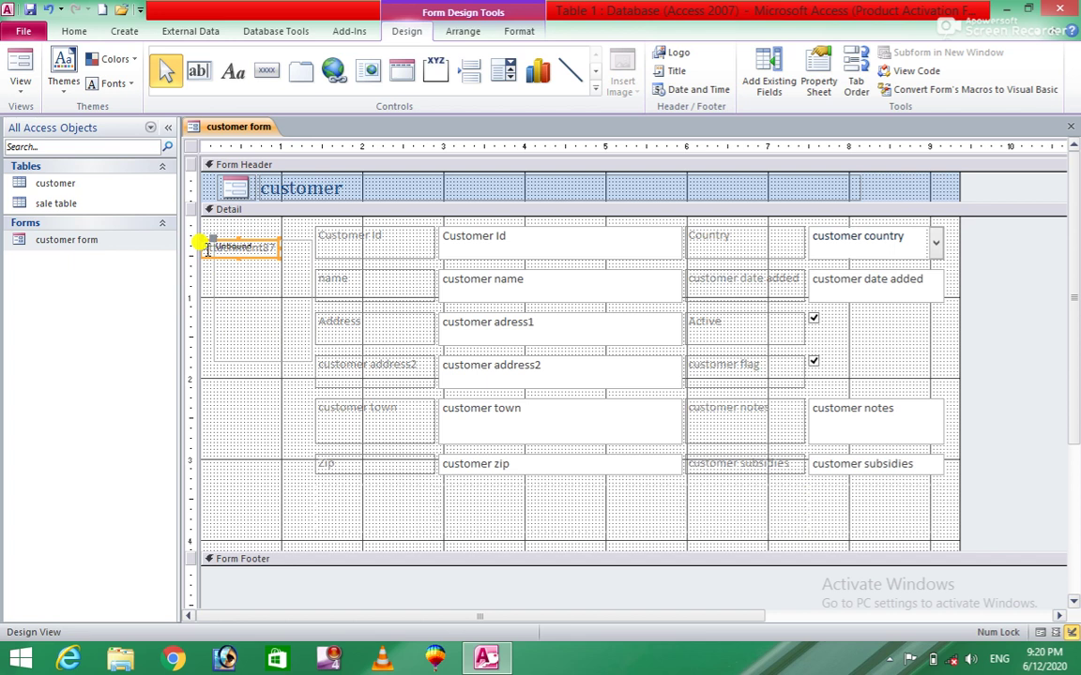
pyautogui.click(209, 257)
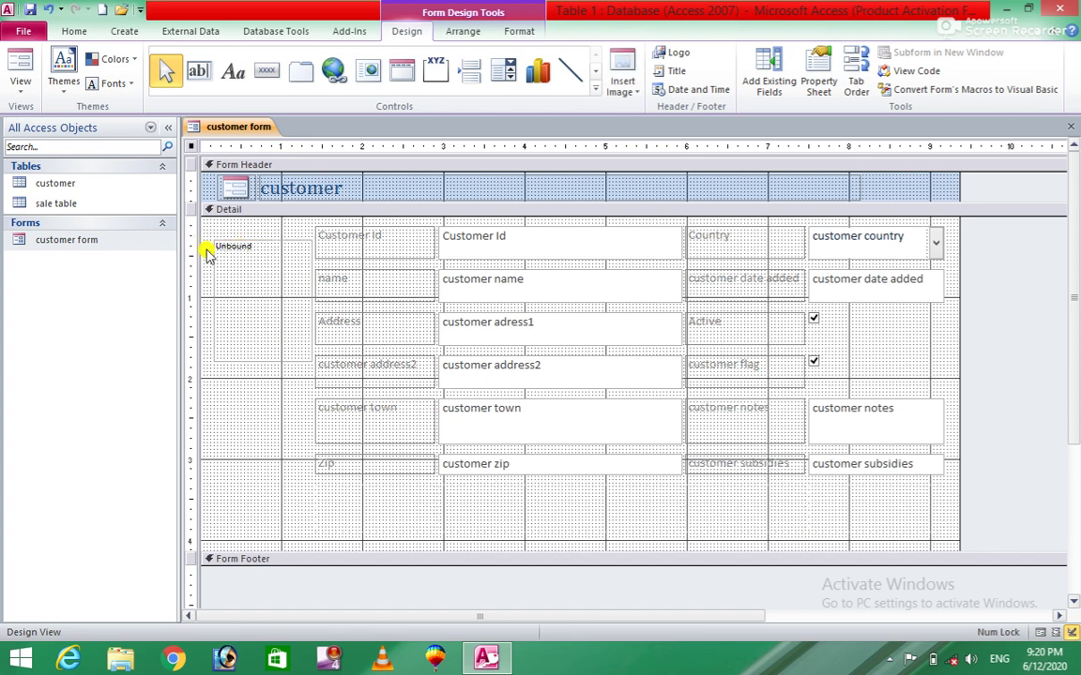
pyautogui.click(558, 240)
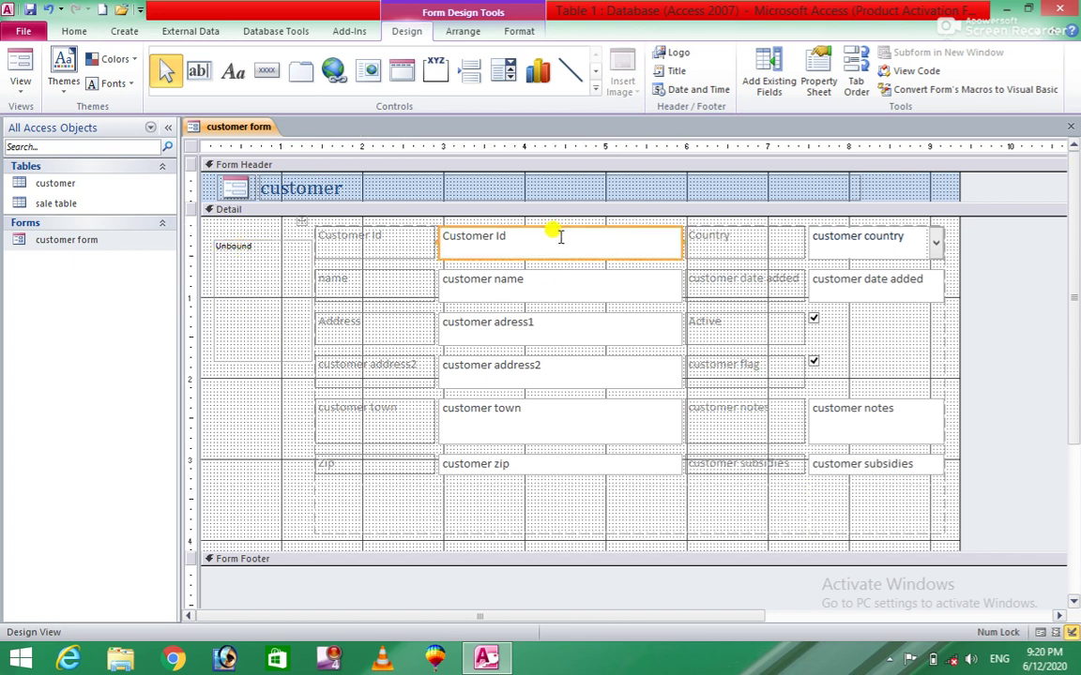
pyautogui.click(582, 294)
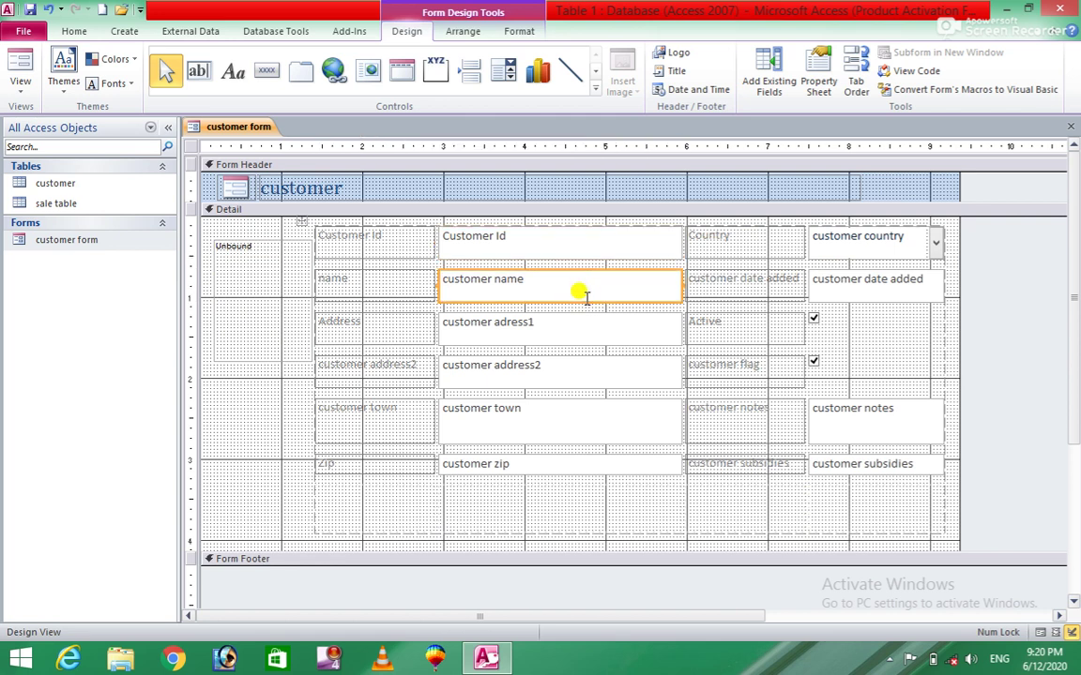
pyautogui.click(581, 329)
pyautogui.click(575, 368)
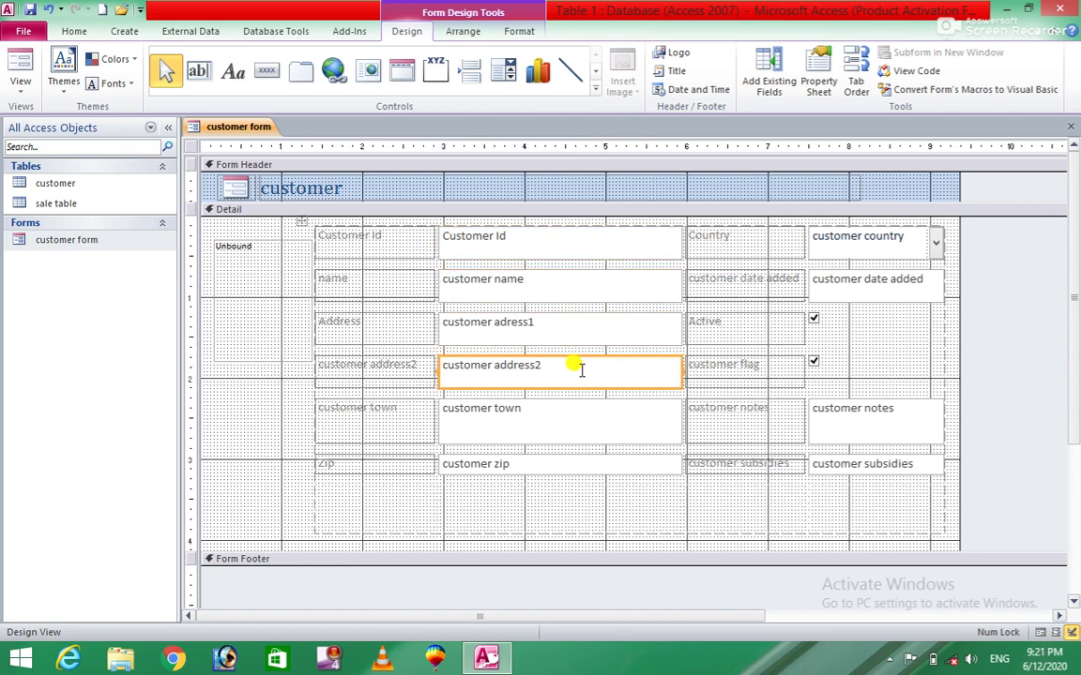
pyautogui.click(571, 420)
pyautogui.click(251, 272)
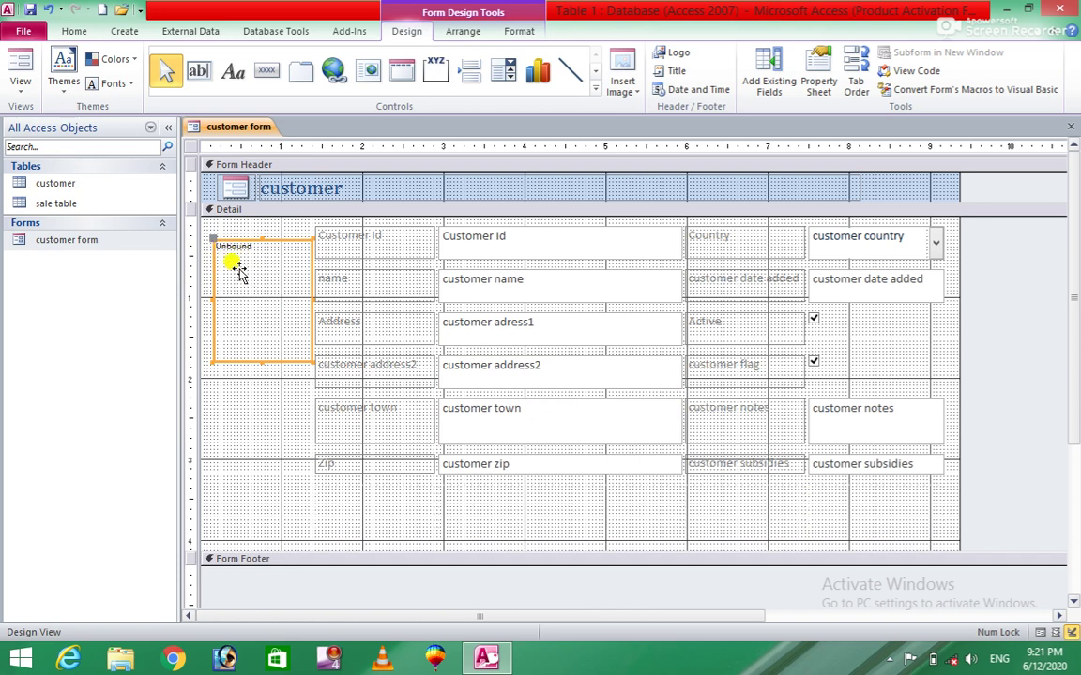
pyautogui.rightClick(237, 269)
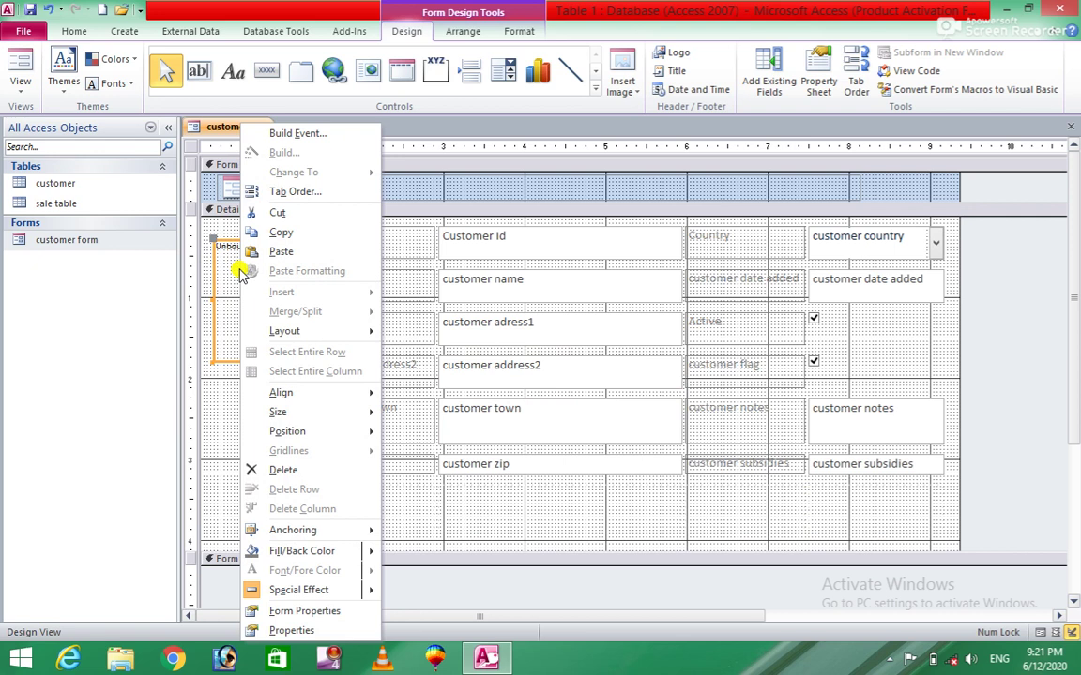
# Set the attachment control's Control Source to photo, then open customer form to see record 1's image.
pyautogui.click(287, 632)
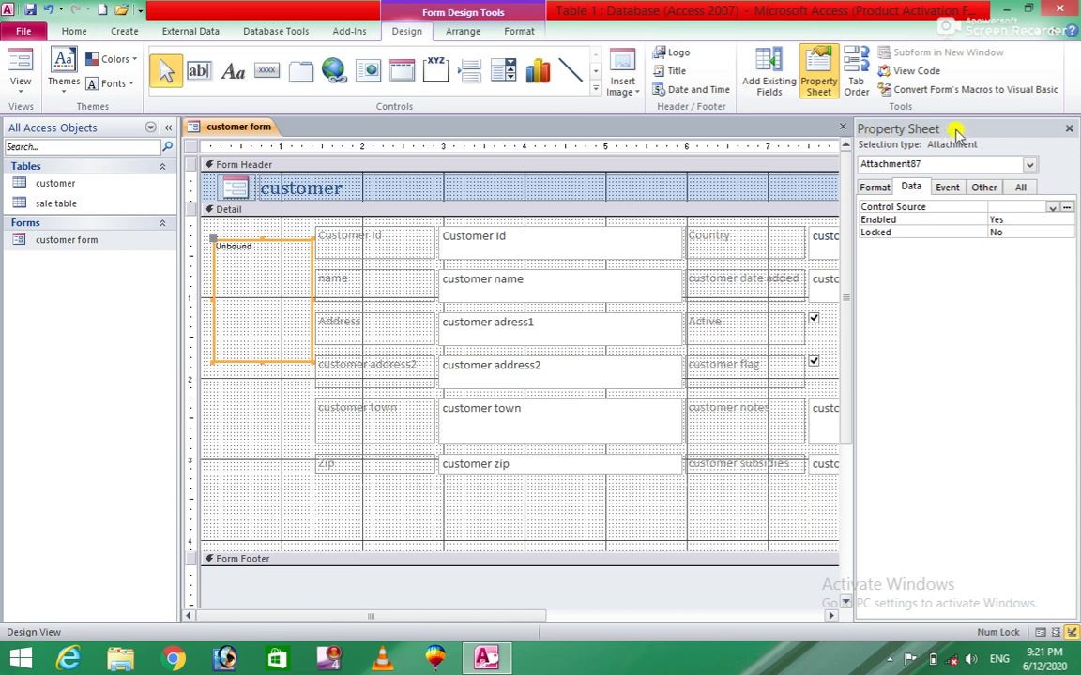
pyautogui.click(873, 188)
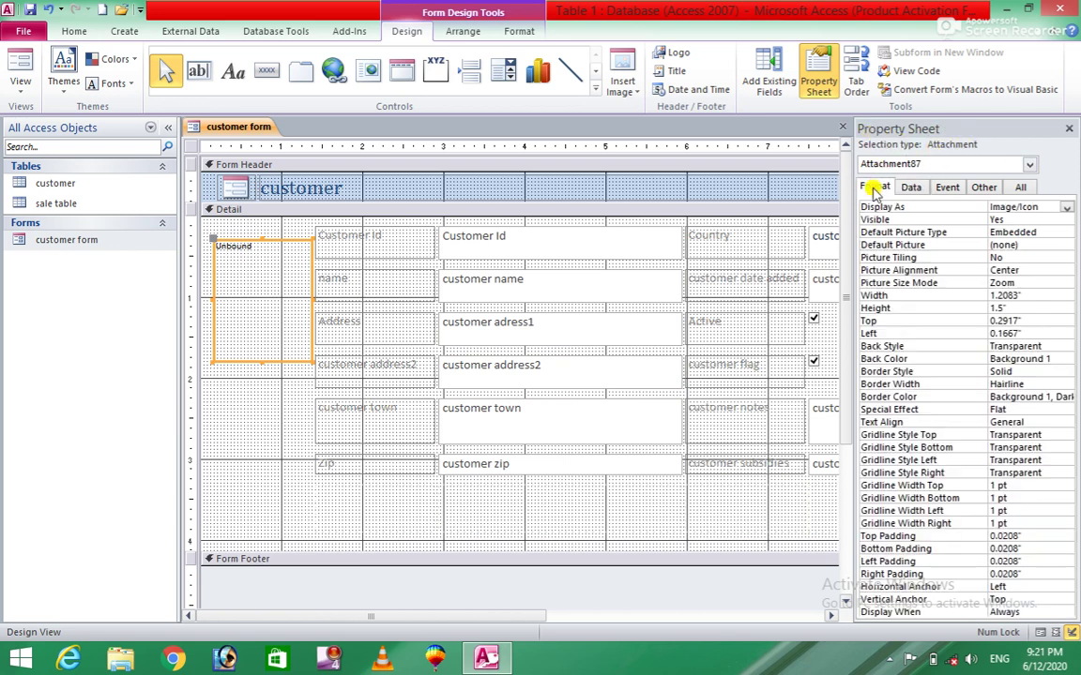
pyautogui.click(915, 187)
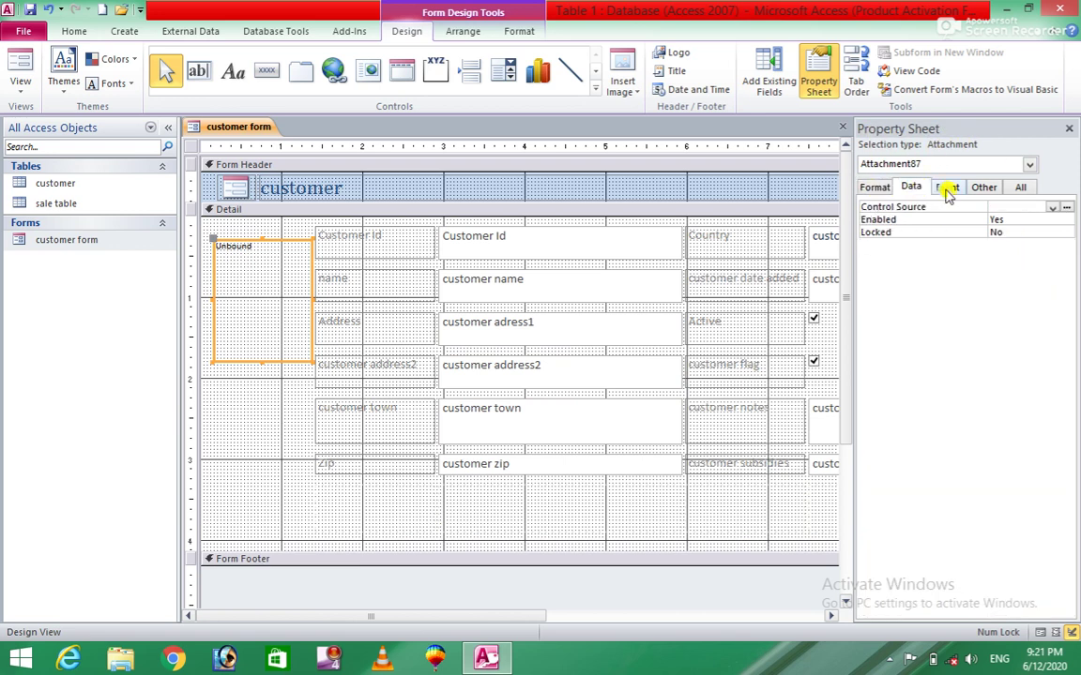
pyautogui.click(948, 188)
pyautogui.click(982, 187)
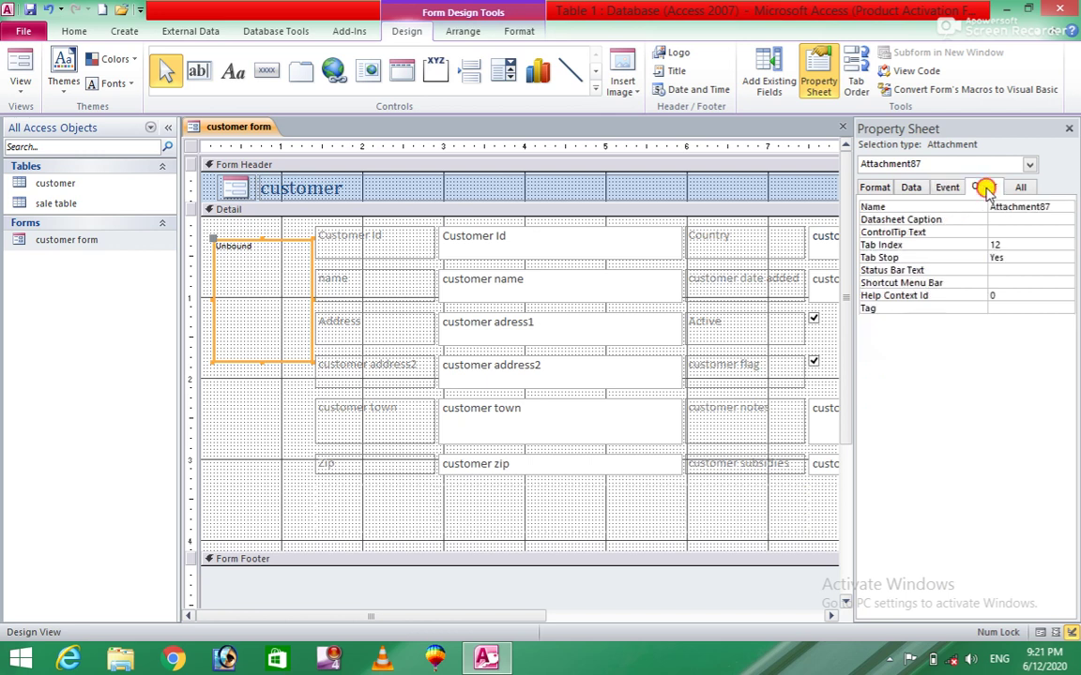
pyautogui.click(1018, 188)
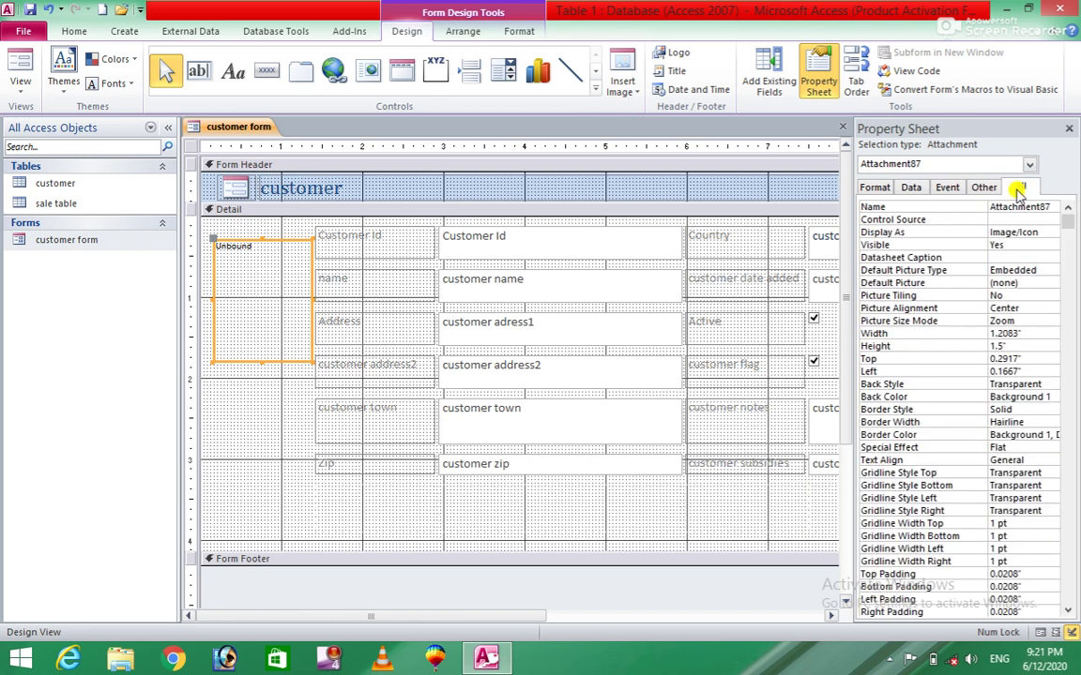
pyautogui.click(910, 188)
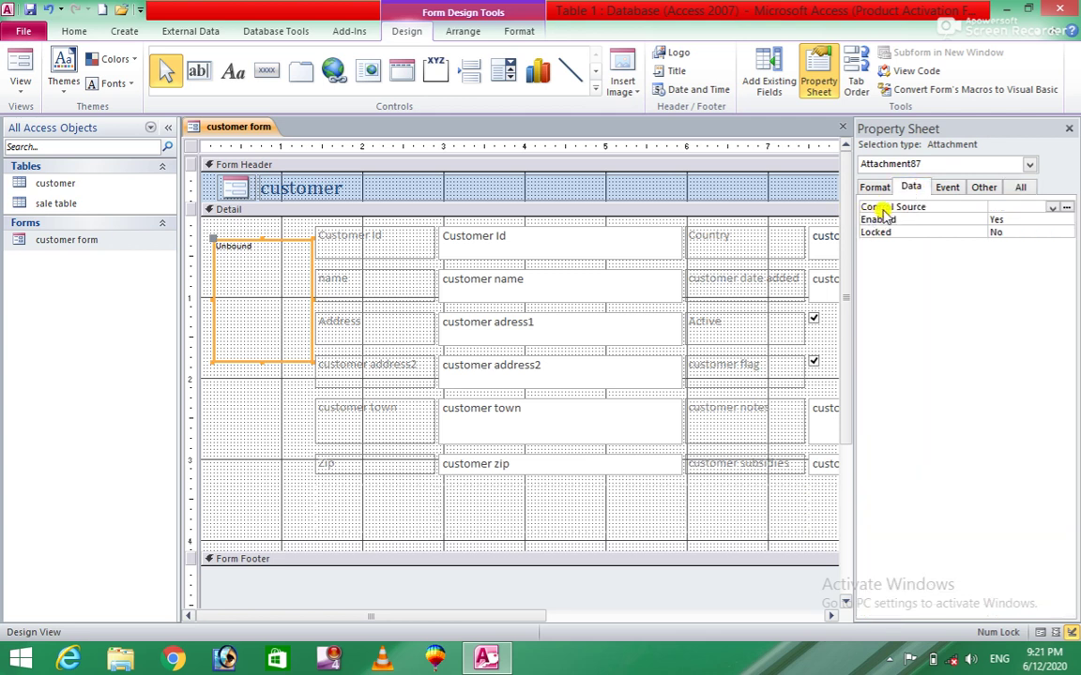
pyautogui.click(1052, 209)
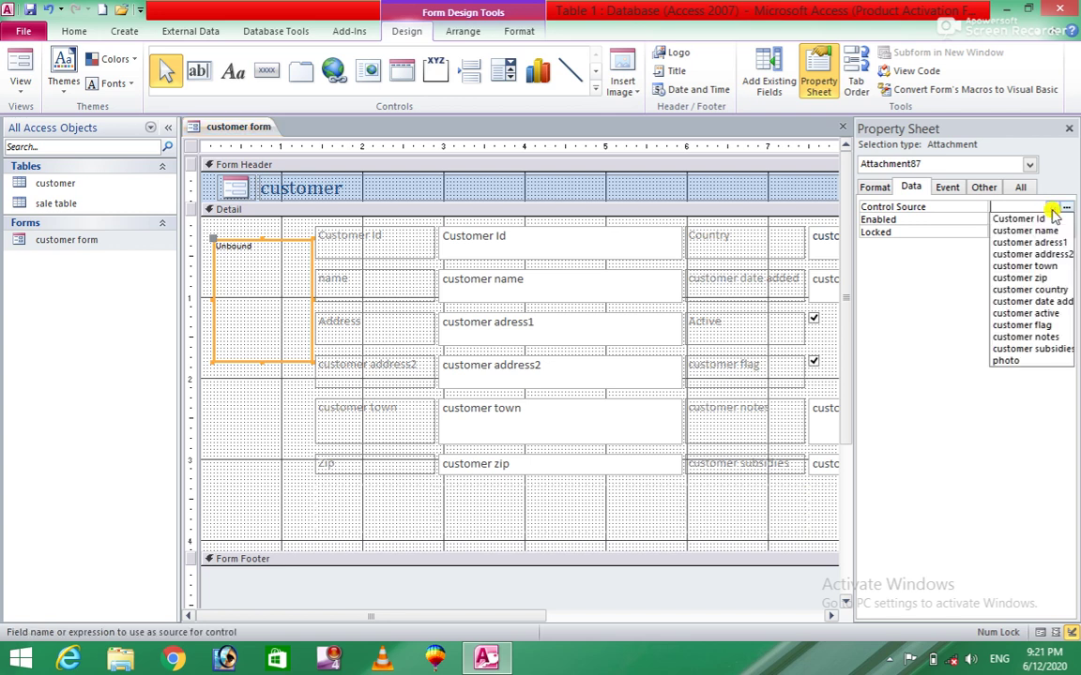
pyautogui.click(1017, 361)
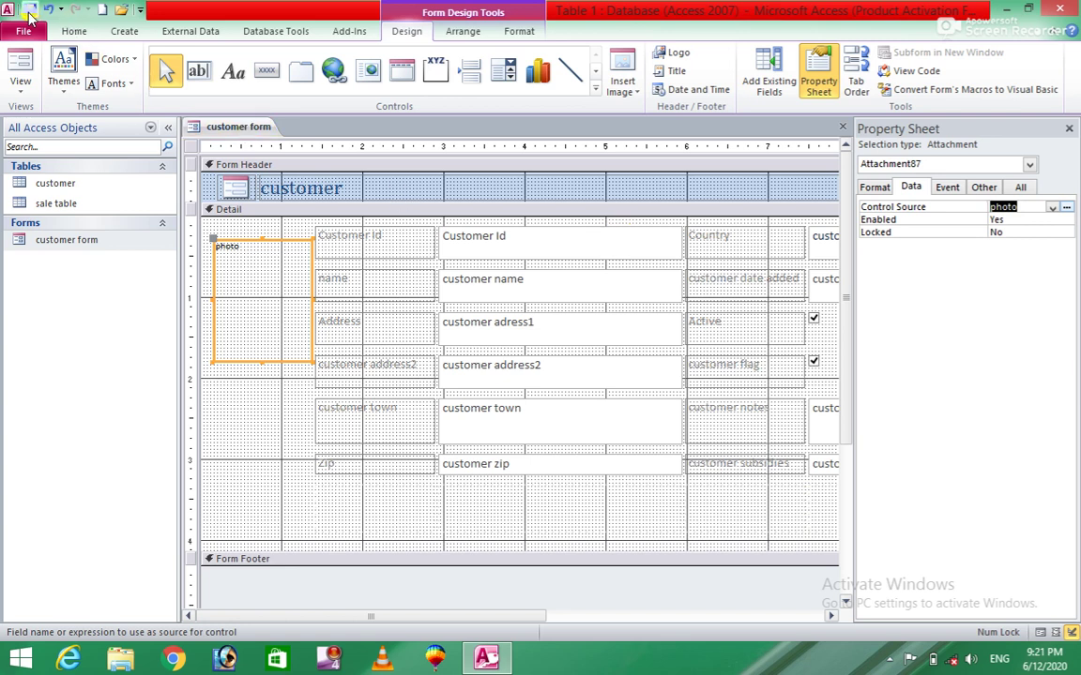
pyautogui.click(67, 241)
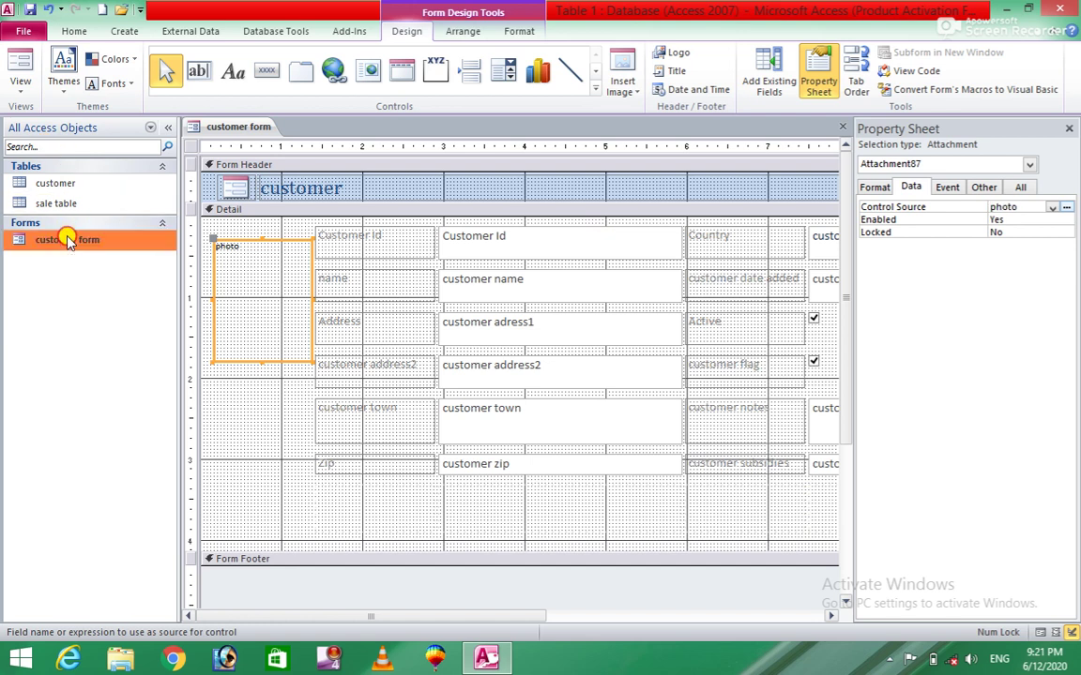
pyautogui.doubleClick(68, 241)
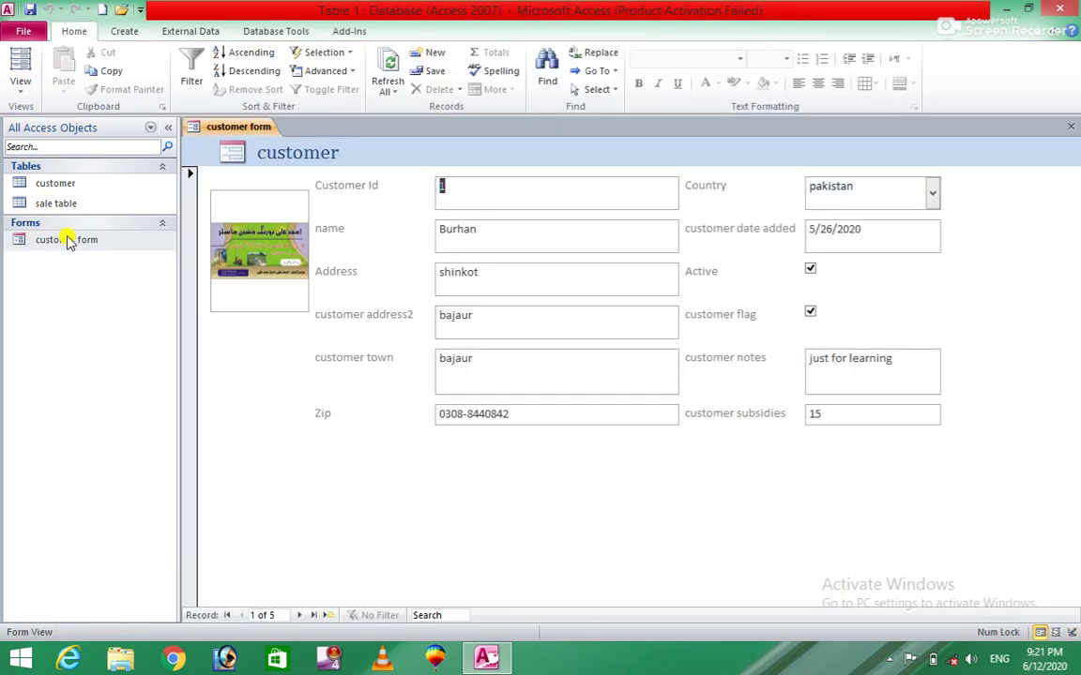
# Go to record 2 of 5 and start adding a file to its empty photo box.
pyautogui.click(313, 615)
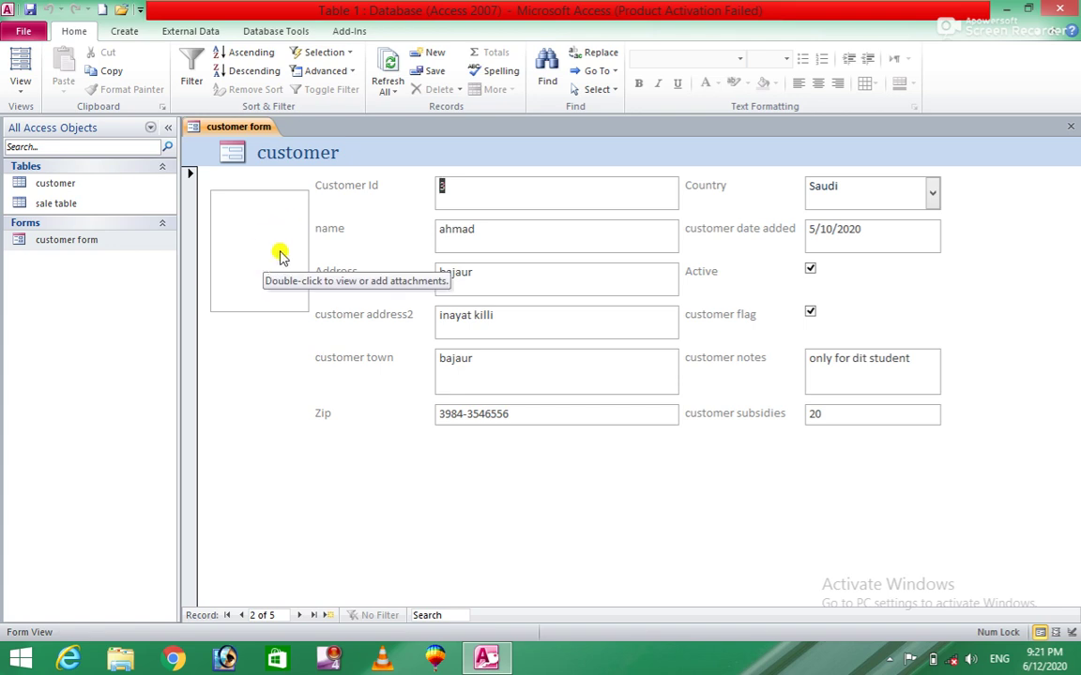
pyautogui.click(241, 223)
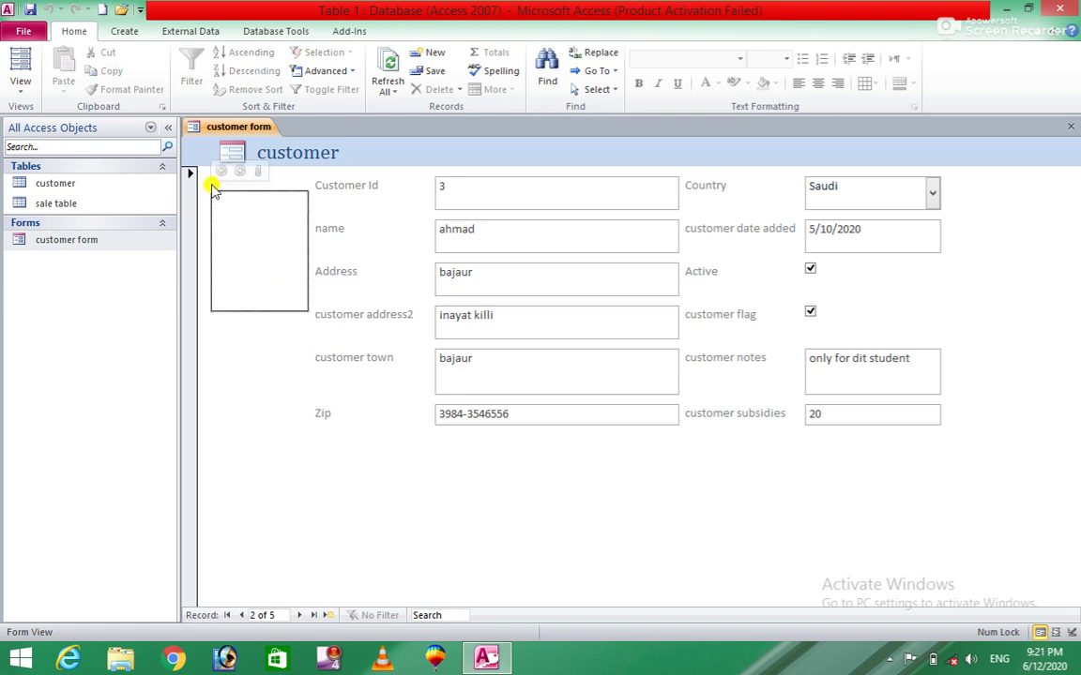
pyautogui.click(264, 174)
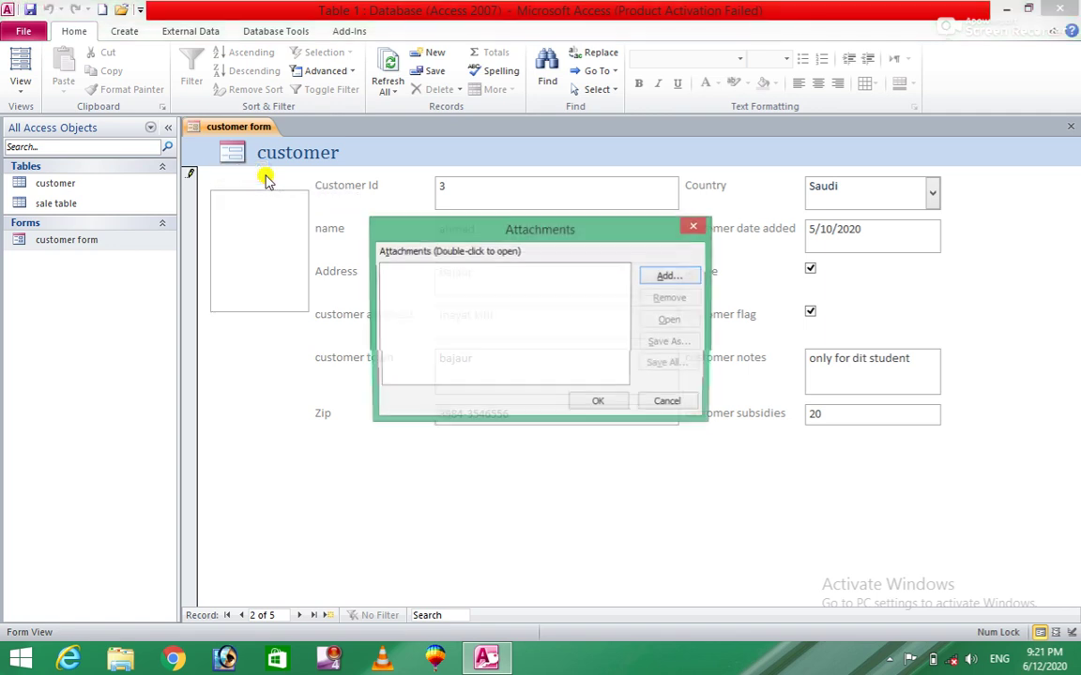
pyautogui.click(672, 278)
# Attach the customer's portrait picture from the Desktop, then advance to the next record.
pyautogui.click(434, 372)
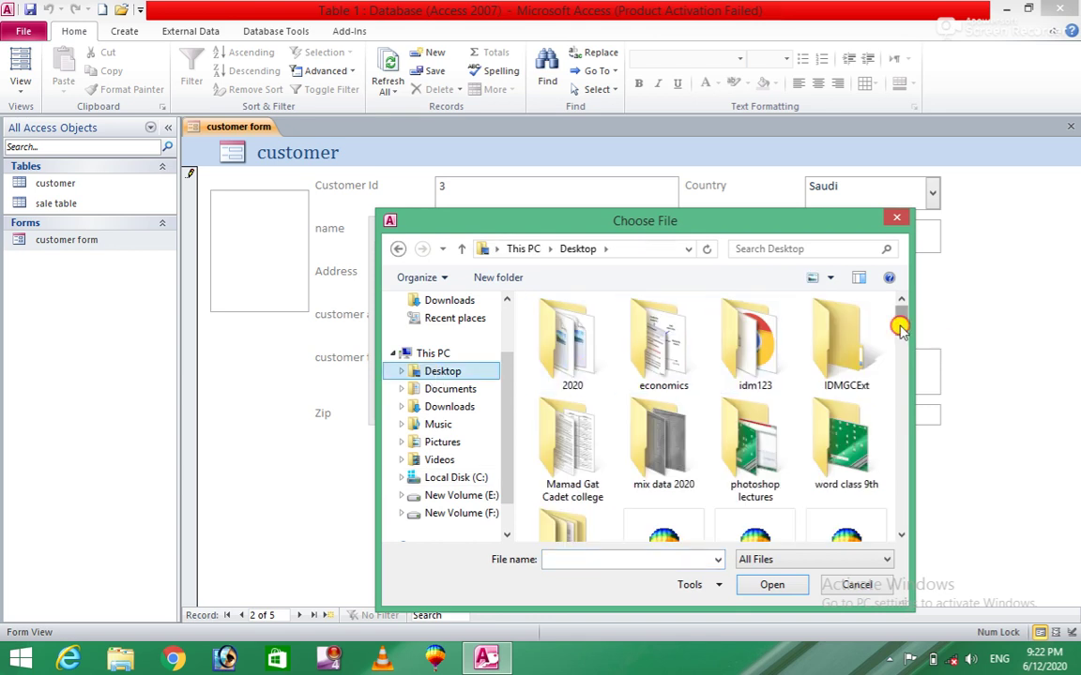
pyautogui.moveTo(899, 326); pyautogui.dragTo(892, 511)
pyautogui.click(694, 418)
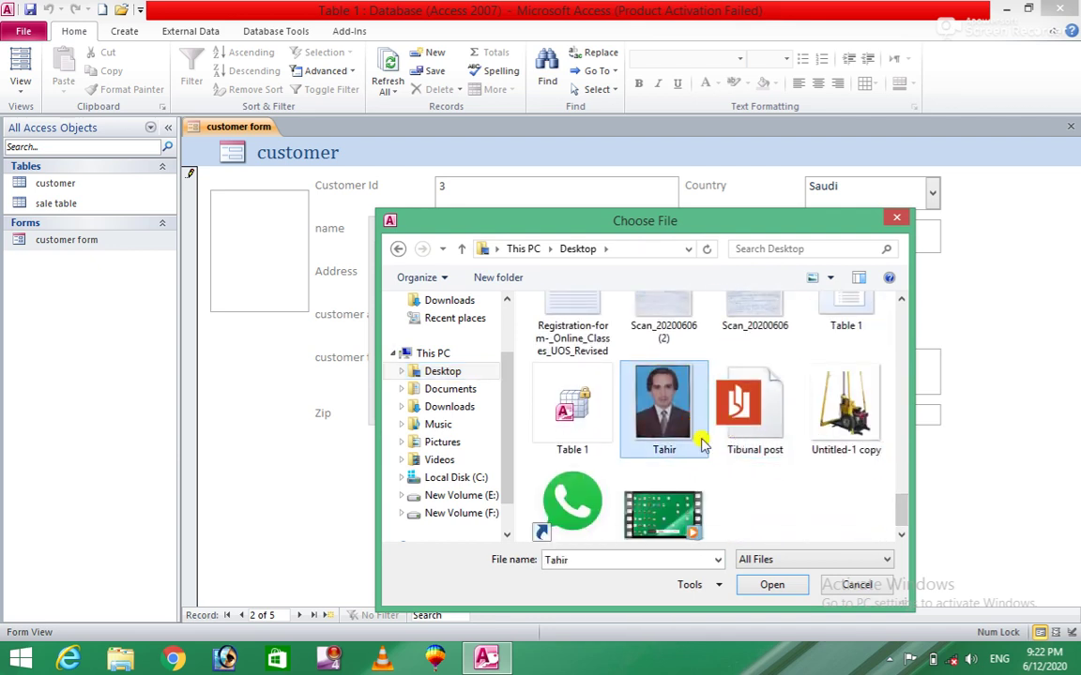
pyautogui.click(762, 585)
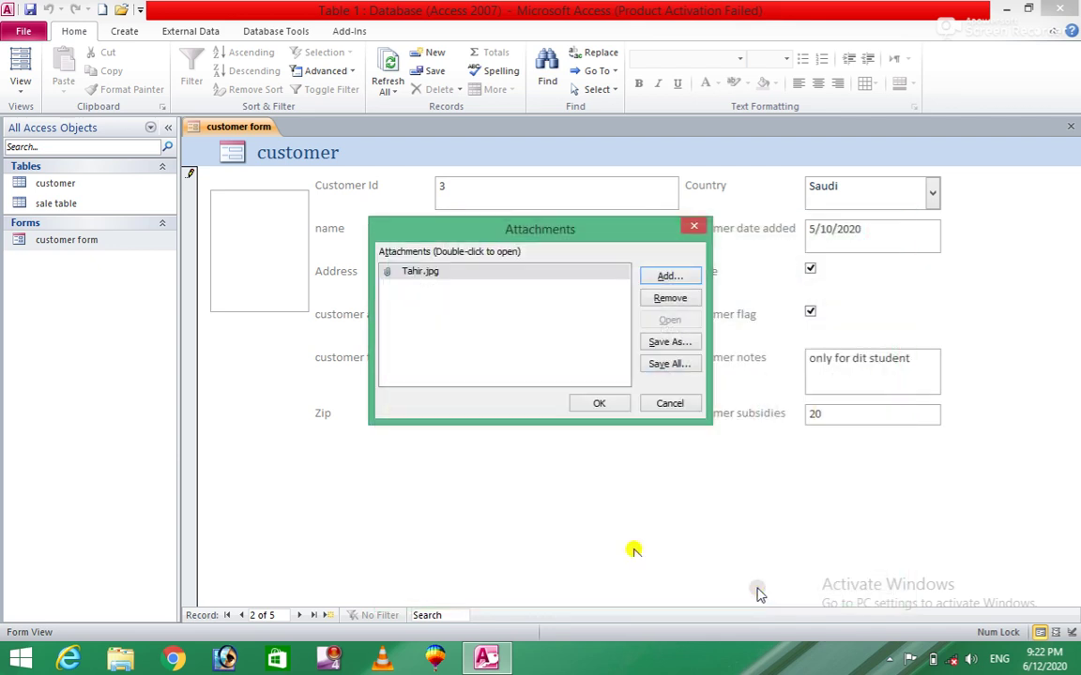
pyautogui.click(601, 405)
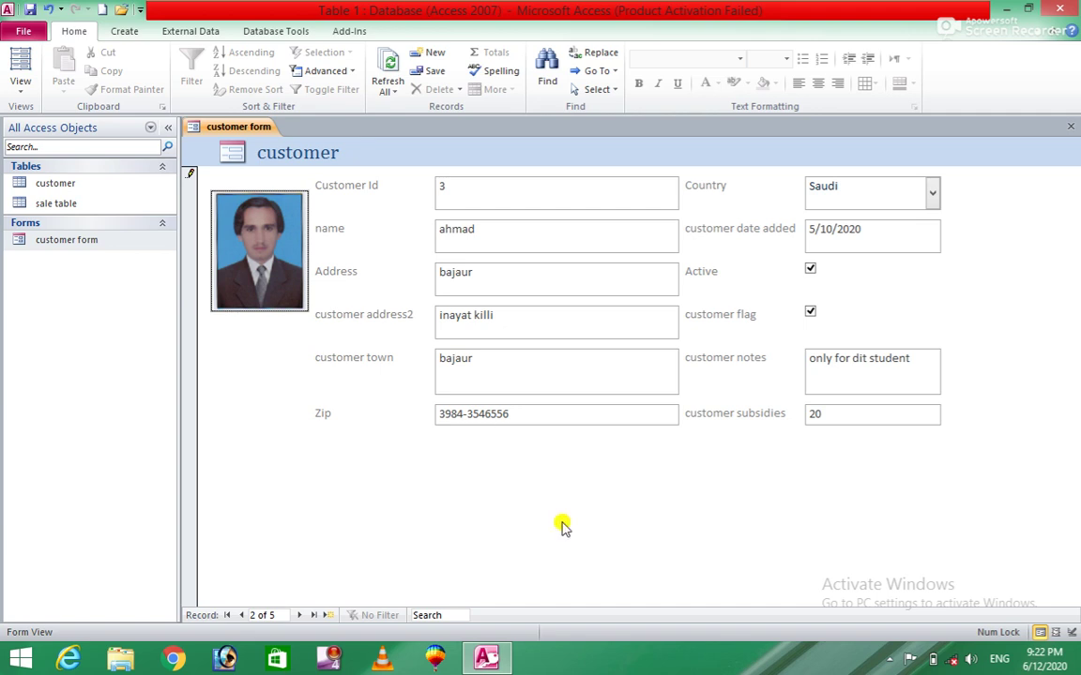
pyautogui.click(298, 617)
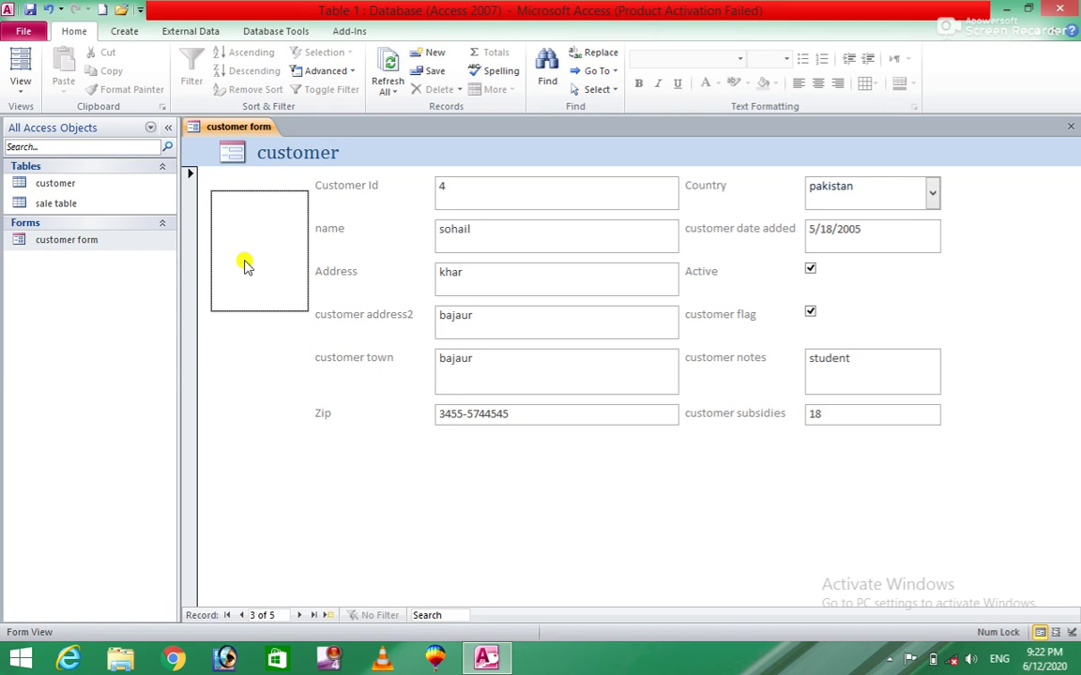
# Open this record's photo attachments and browse the Desktop for an image file.
pyautogui.moveTo(244, 266)
pyautogui.click(258, 173)
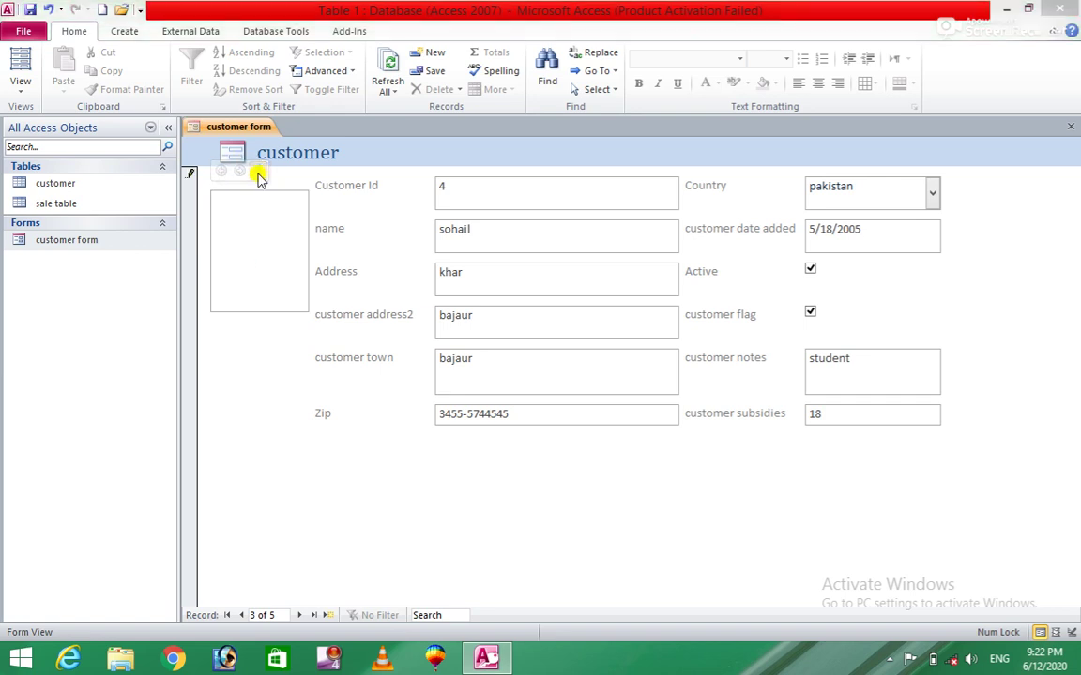
pyautogui.click(670, 274)
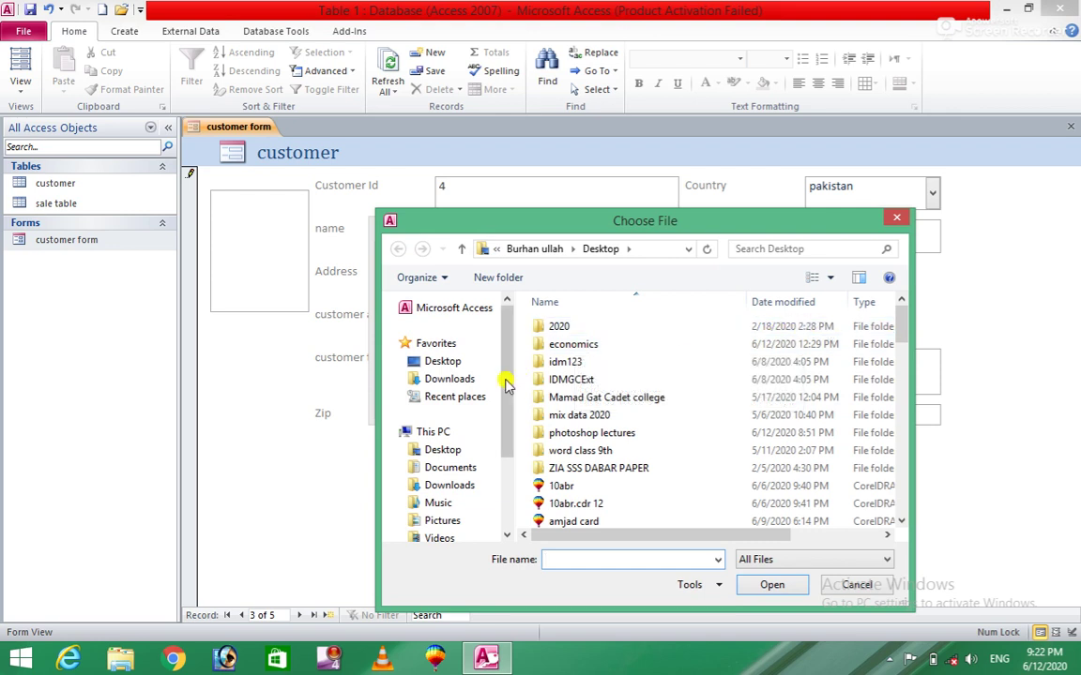
pyautogui.click(452, 361)
pyautogui.moveTo(898, 314)
pyautogui.mouseDown()
pyautogui.moveTo(903, 368)
pyautogui.moveTo(902, 348)
pyautogui.mouseUp()
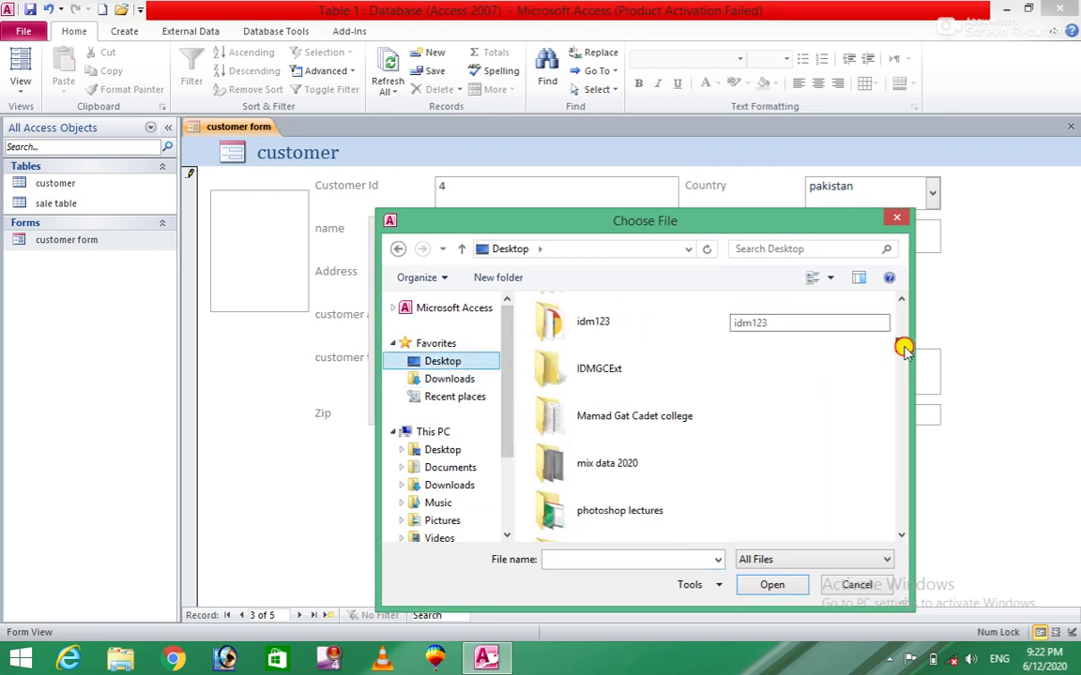
pyautogui.doubleClick(666, 329)
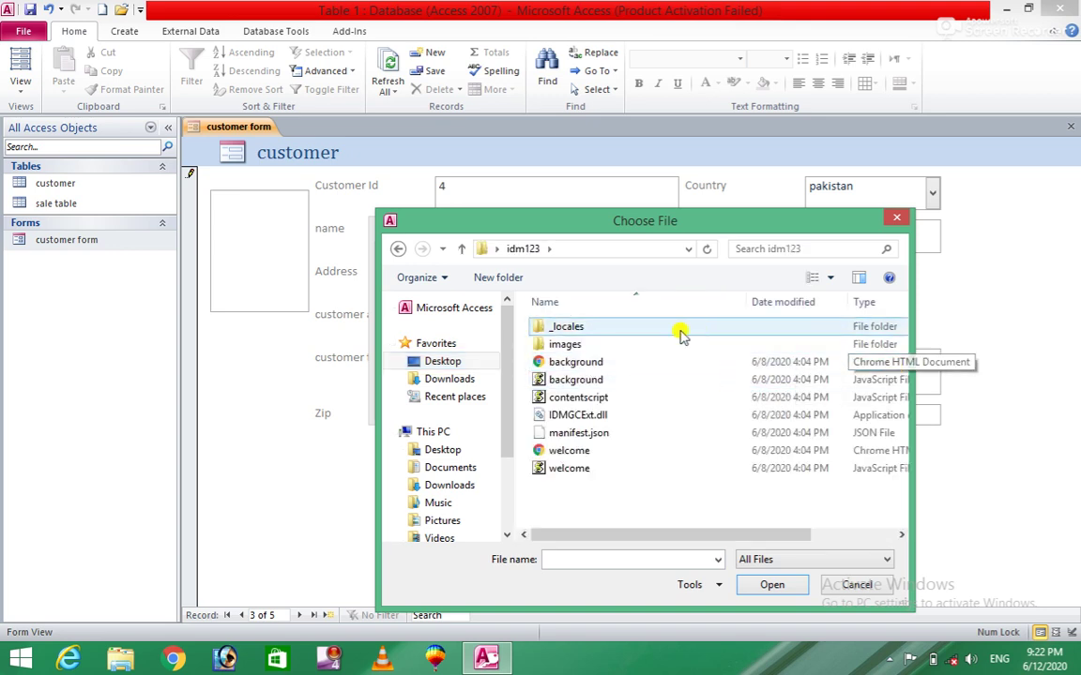
pyautogui.click(402, 248)
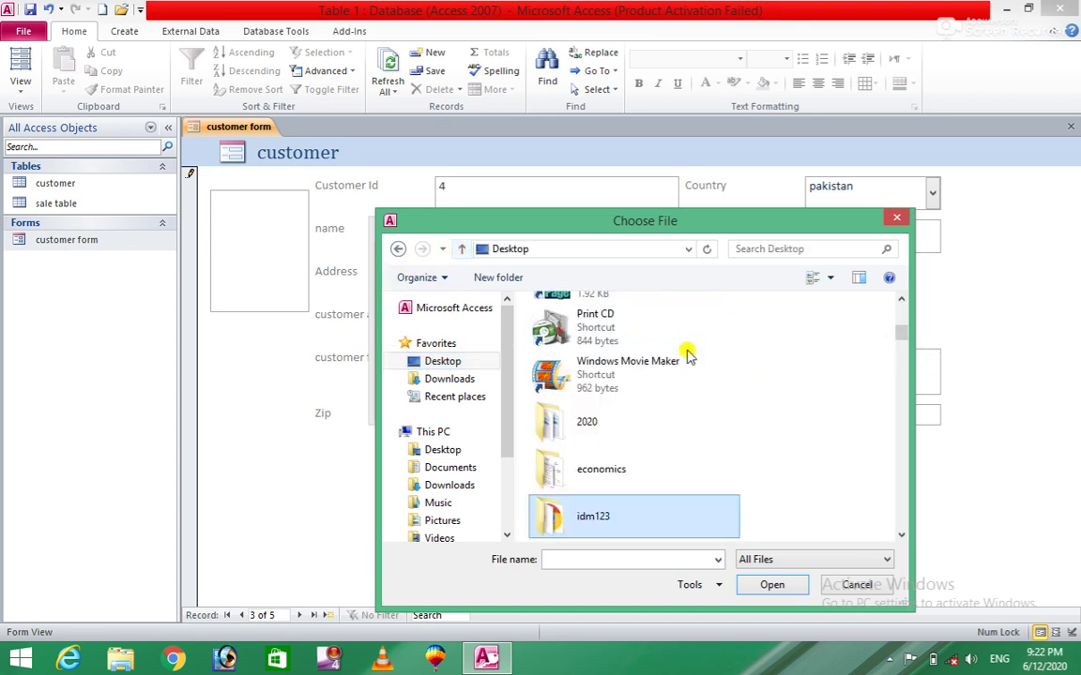
# Attach the 'for youtube stampaid' JPEG to the photo, then advance to record 4.
pyautogui.scroll(-10, 898, 338)
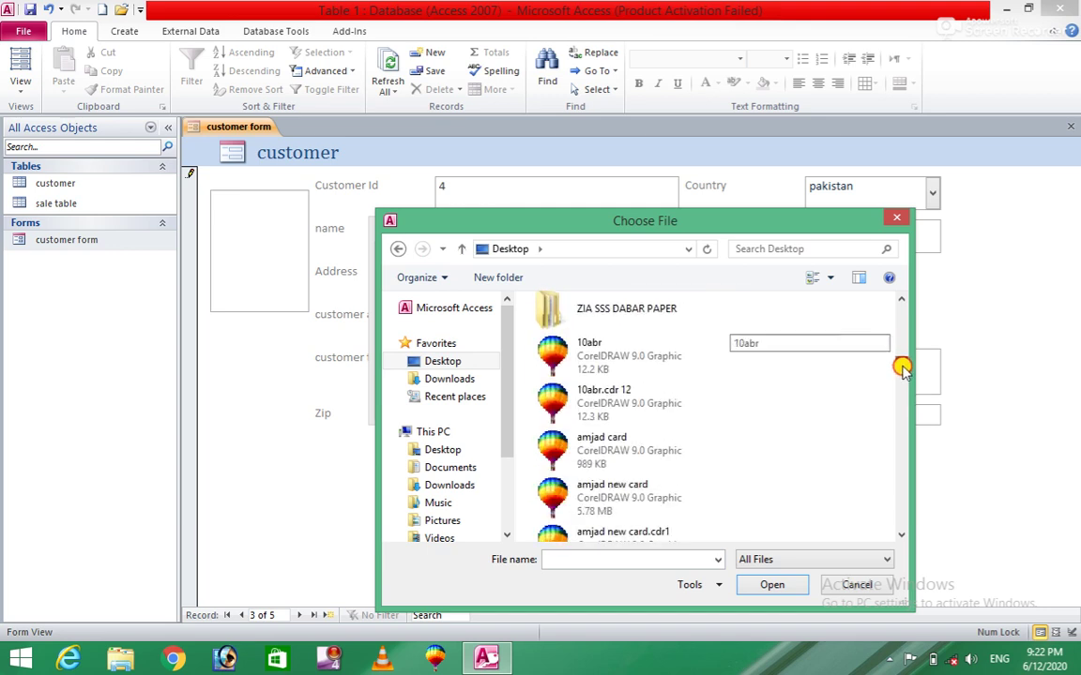
pyautogui.moveTo(905, 380); pyautogui.dragTo(912, 396)
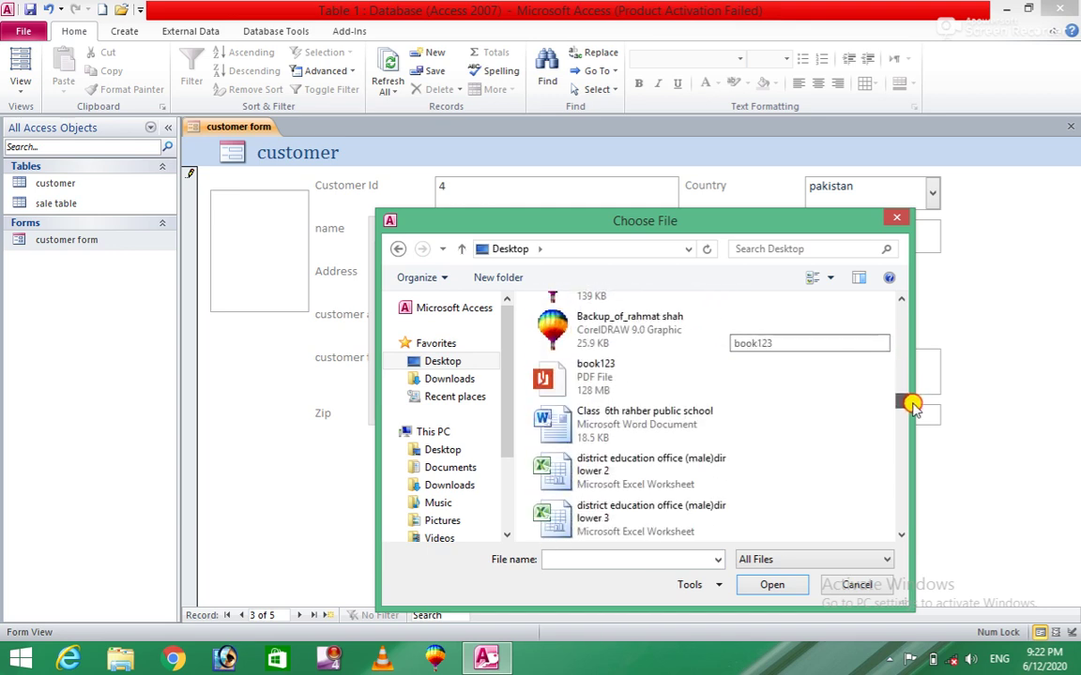
pyautogui.moveTo(912, 405); pyautogui.dragTo(908, 432)
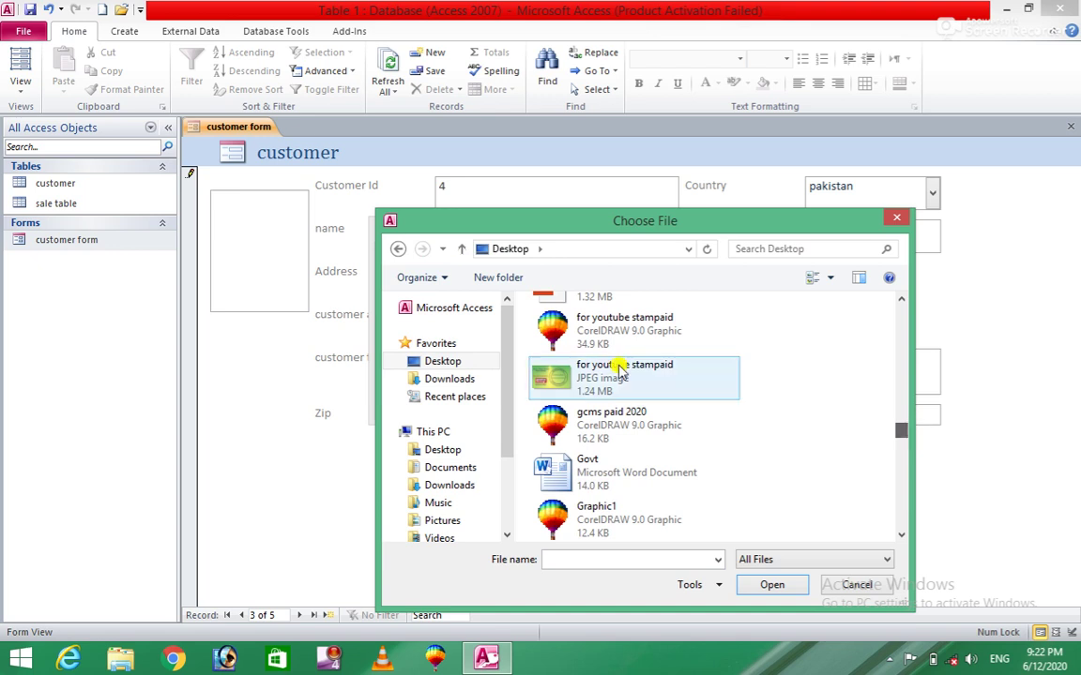
pyautogui.click(619, 372)
pyautogui.click(756, 589)
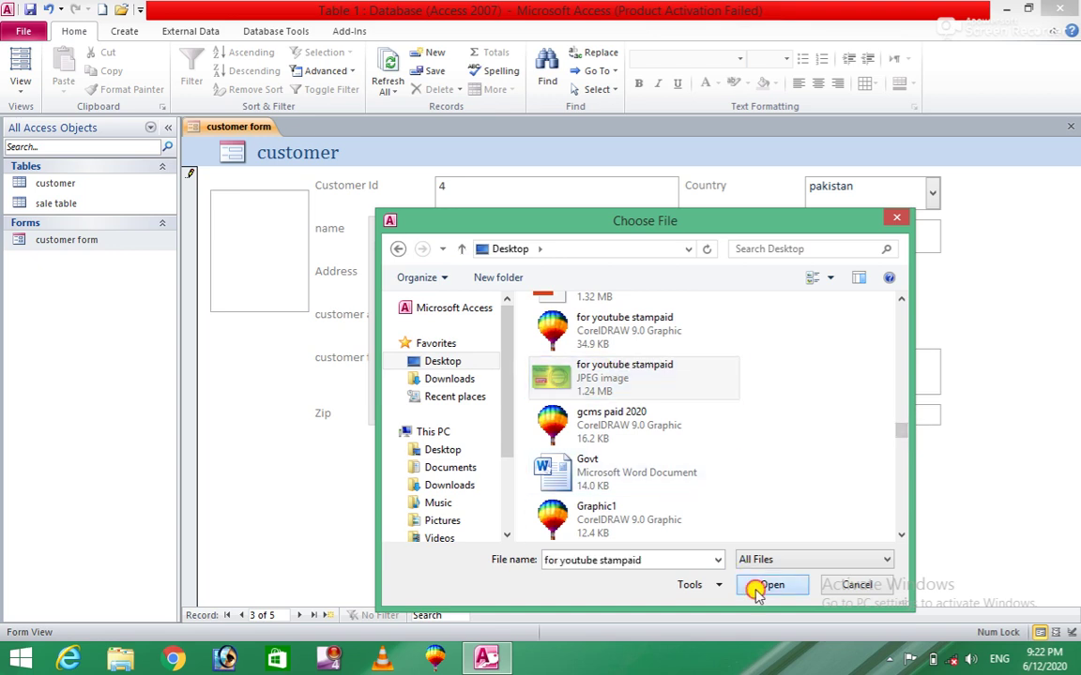
pyautogui.click(603, 405)
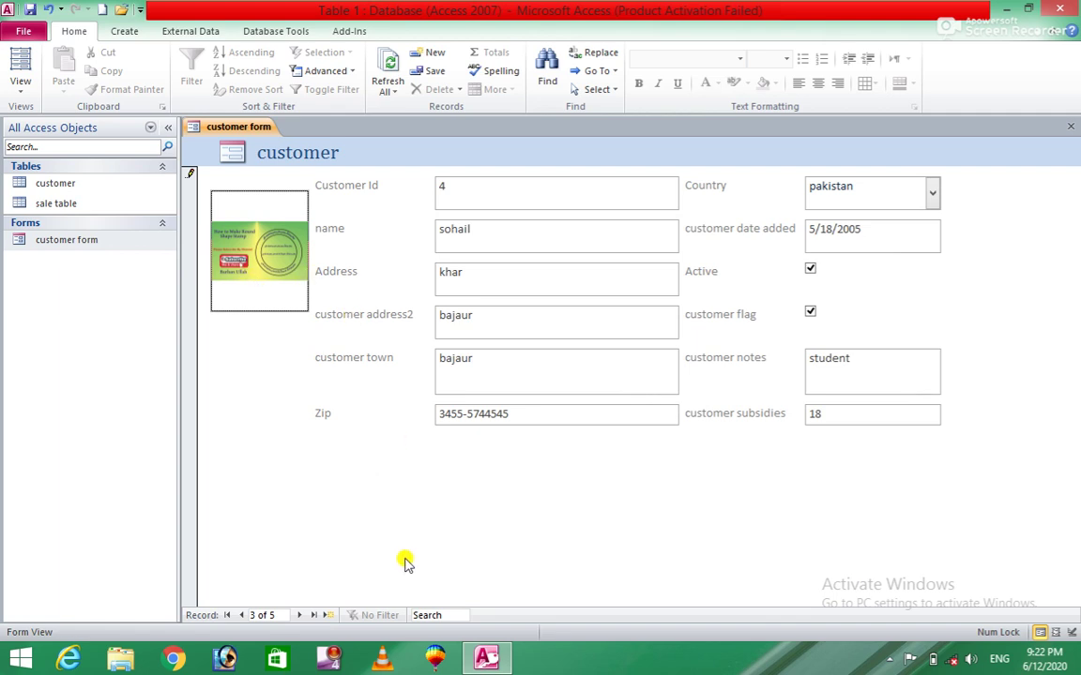
pyautogui.click(300, 614)
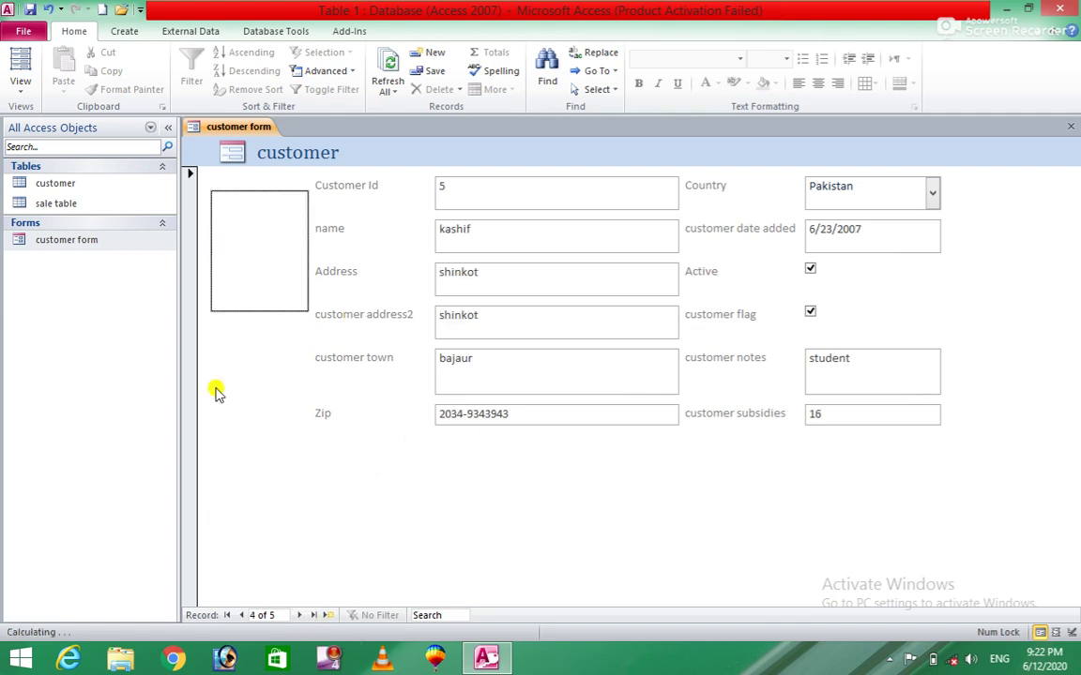
# Attach Graphic1.JPG from the Desktop to record 4's photo, then move to record 5.
pyautogui.moveTo(236, 207)
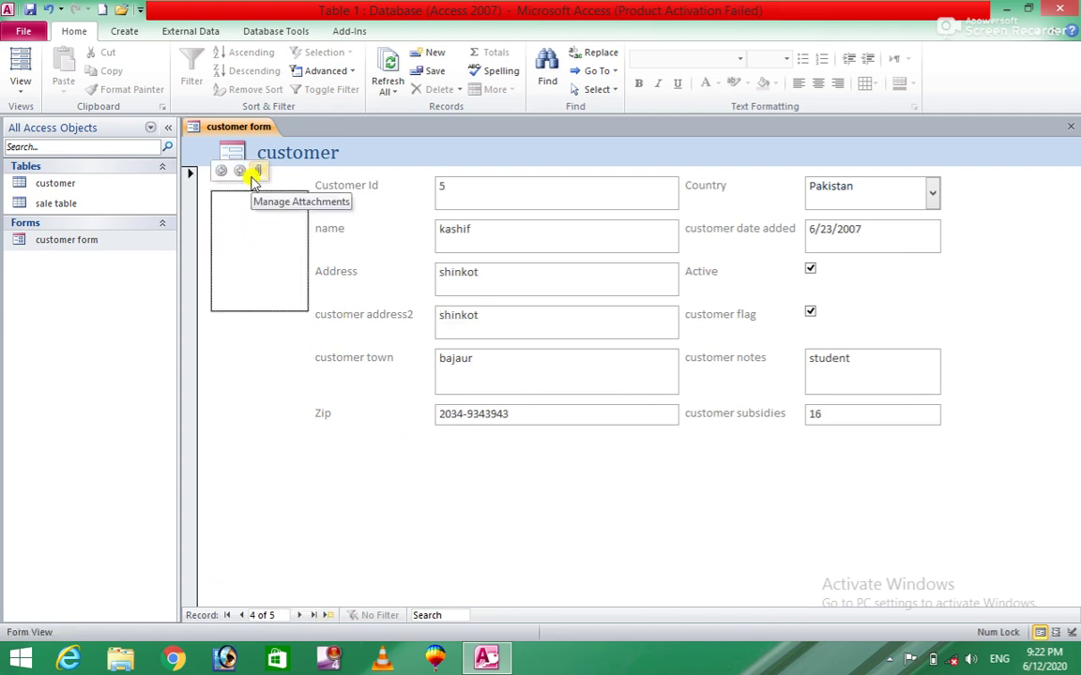
pyautogui.click(254, 175)
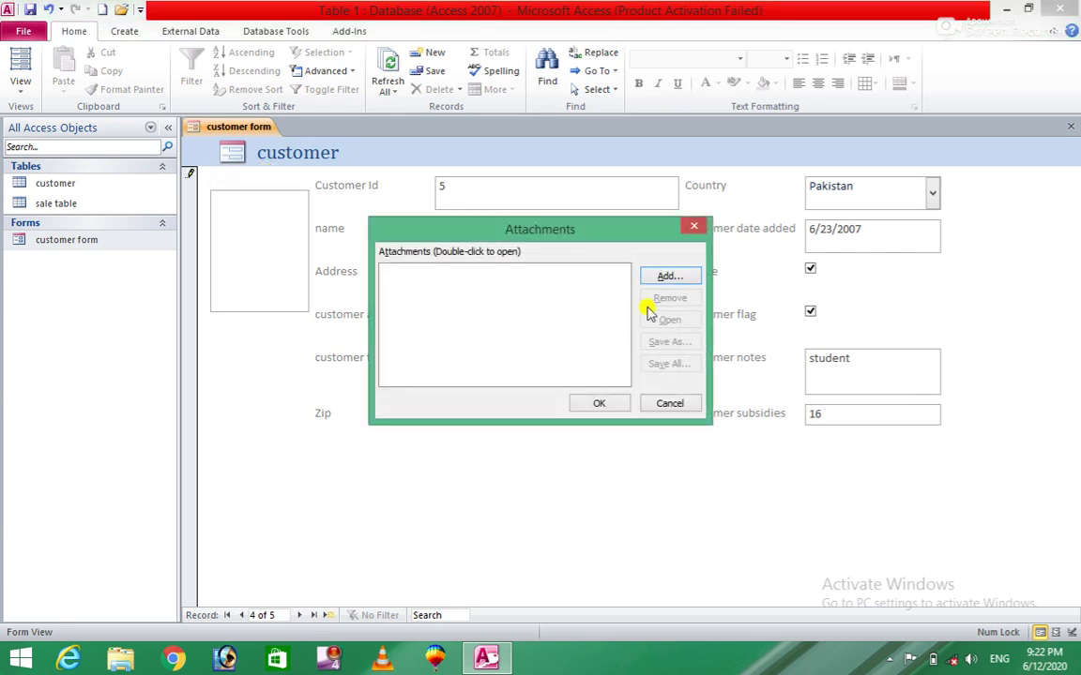
pyautogui.click(670, 276)
pyautogui.click(605, 401)
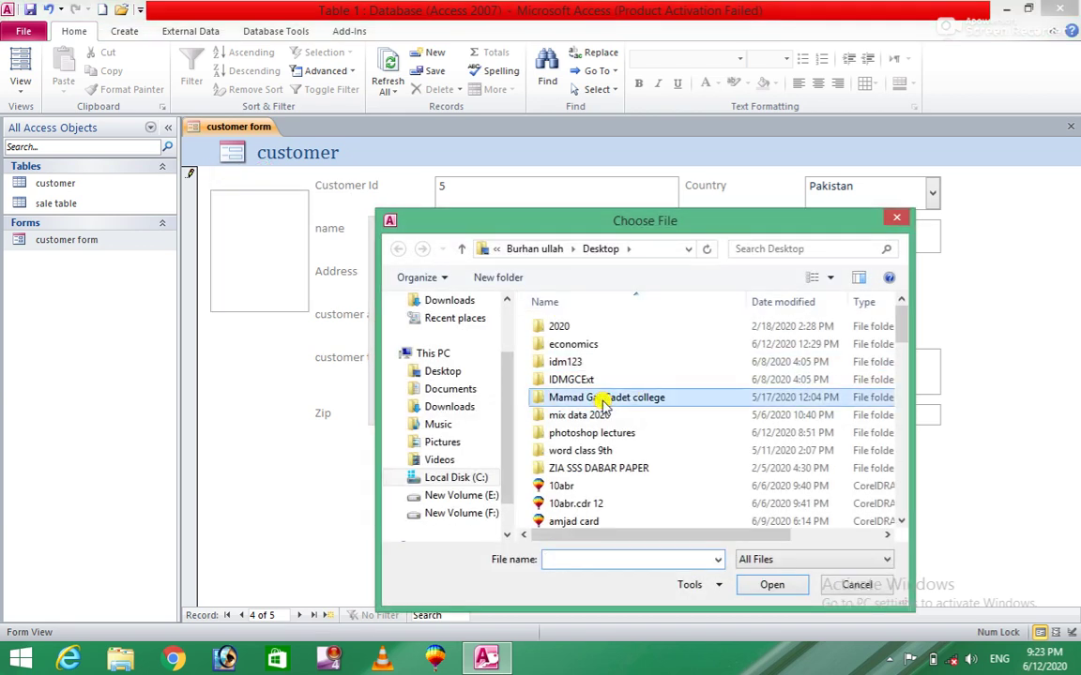
pyautogui.moveTo(896, 341); pyautogui.dragTo(895, 537)
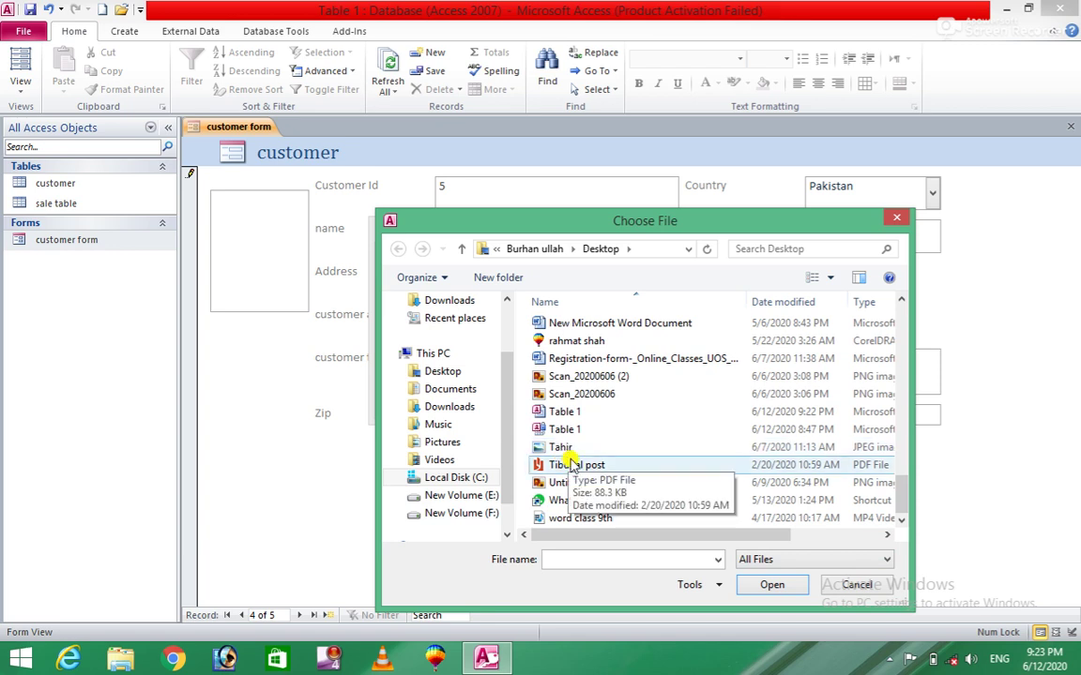
pyautogui.click(442, 371)
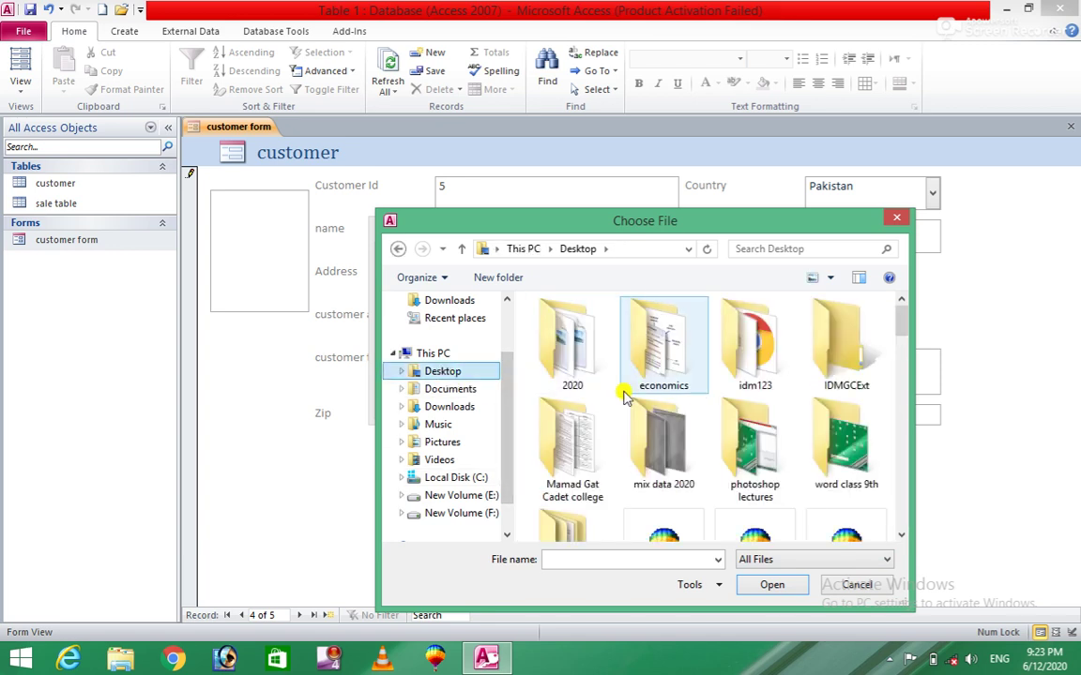
pyautogui.moveTo(901, 325); pyautogui.dragTo(913, 452)
pyautogui.click(576, 364)
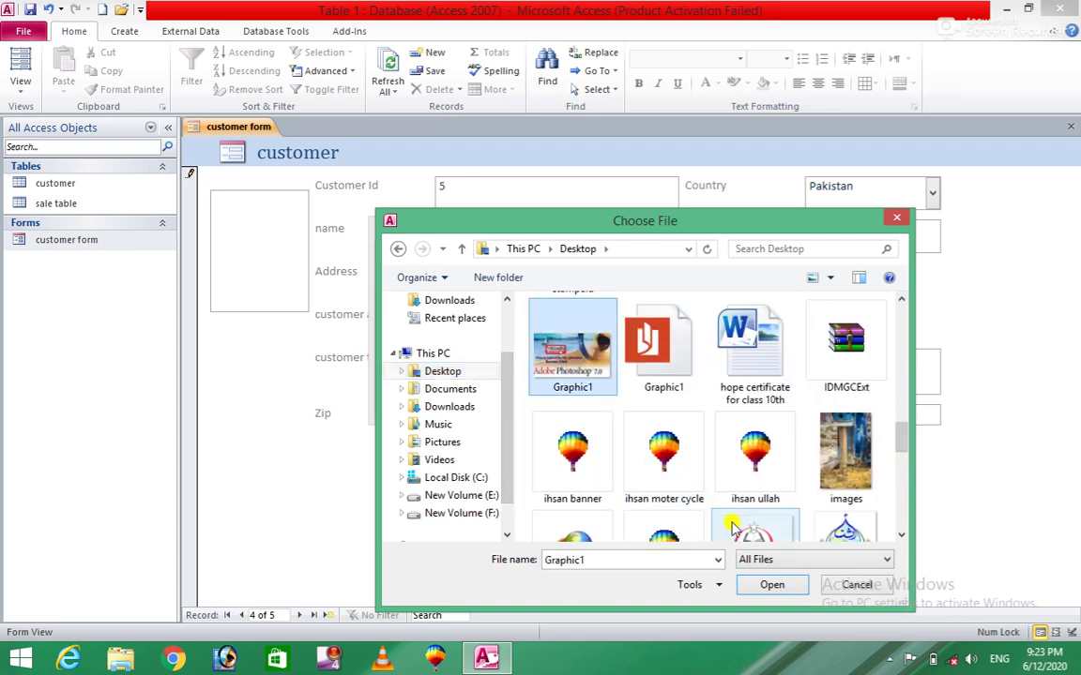
pyautogui.click(773, 586)
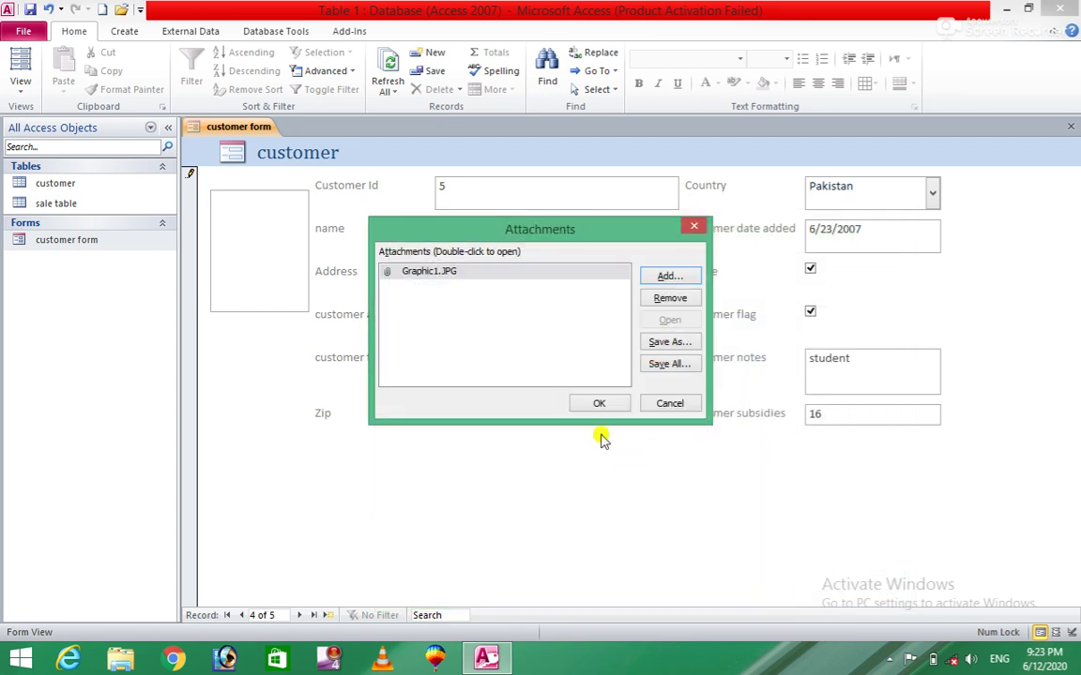
pyautogui.click(595, 404)
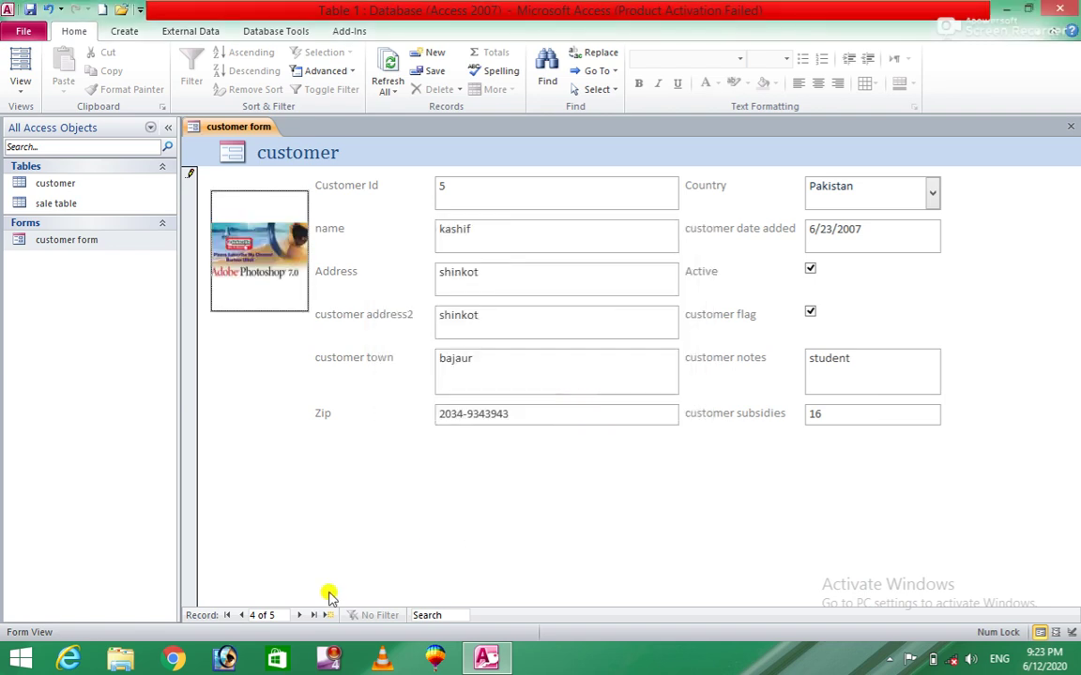
pyautogui.click(302, 614)
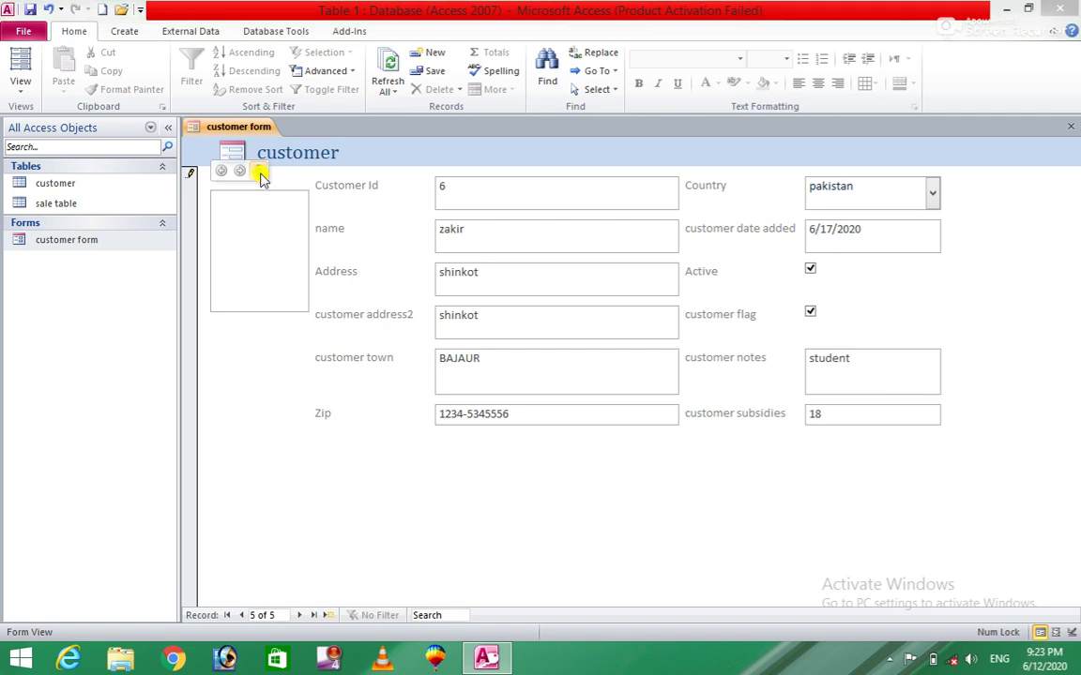
# Attach Untitled-1 copy.png to record 5's photo, then start a blank new record at the name field.
pyautogui.click(256, 172)
pyautogui.click(684, 278)
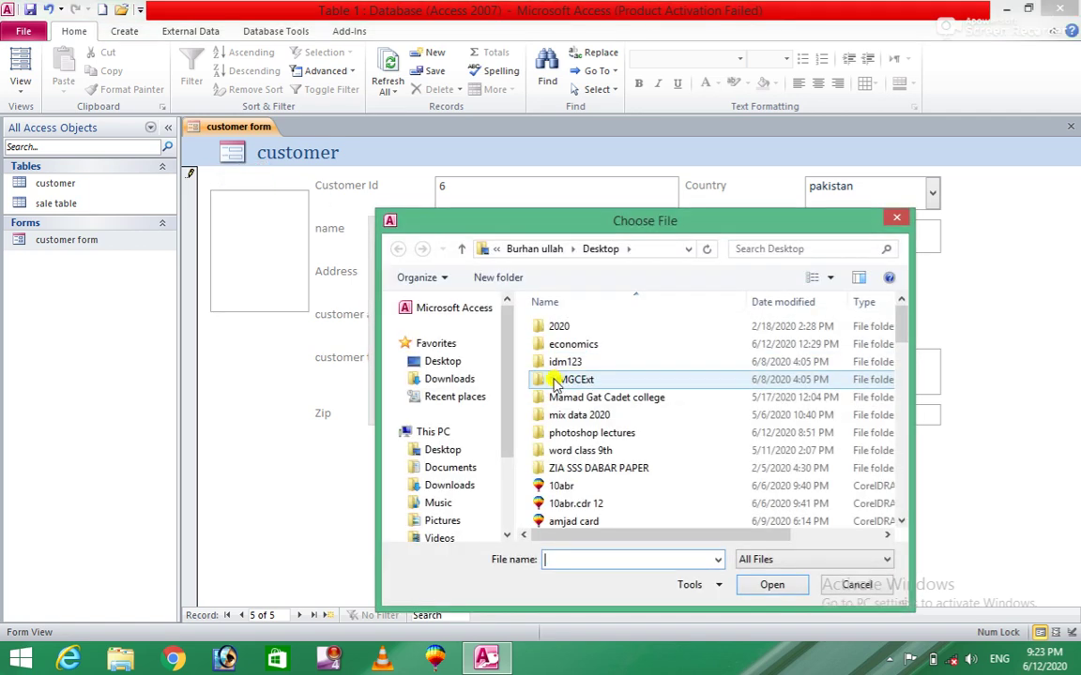
pyautogui.click(459, 361)
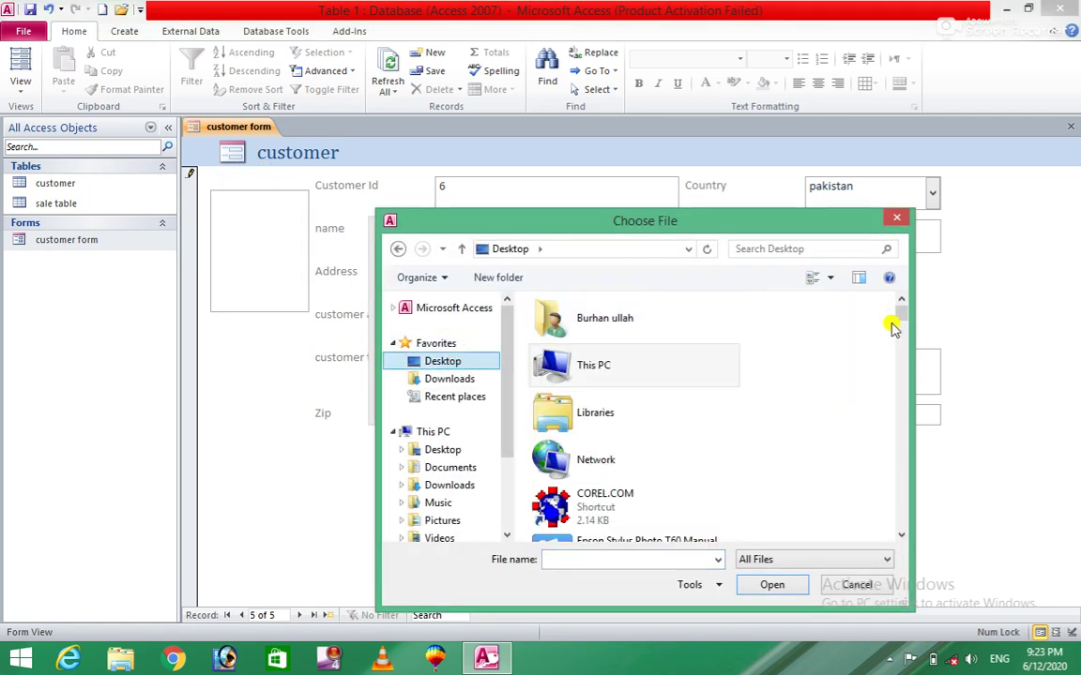
pyautogui.moveTo(898, 312); pyautogui.dragTo(917, 537)
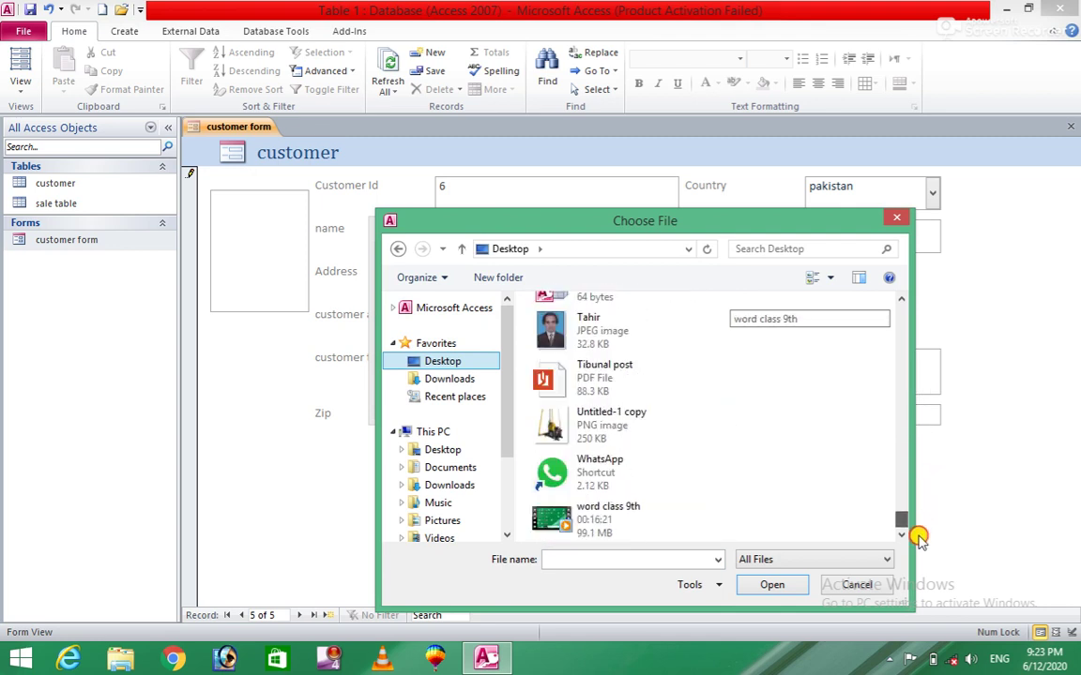
pyautogui.click(615, 427)
pyautogui.click(758, 587)
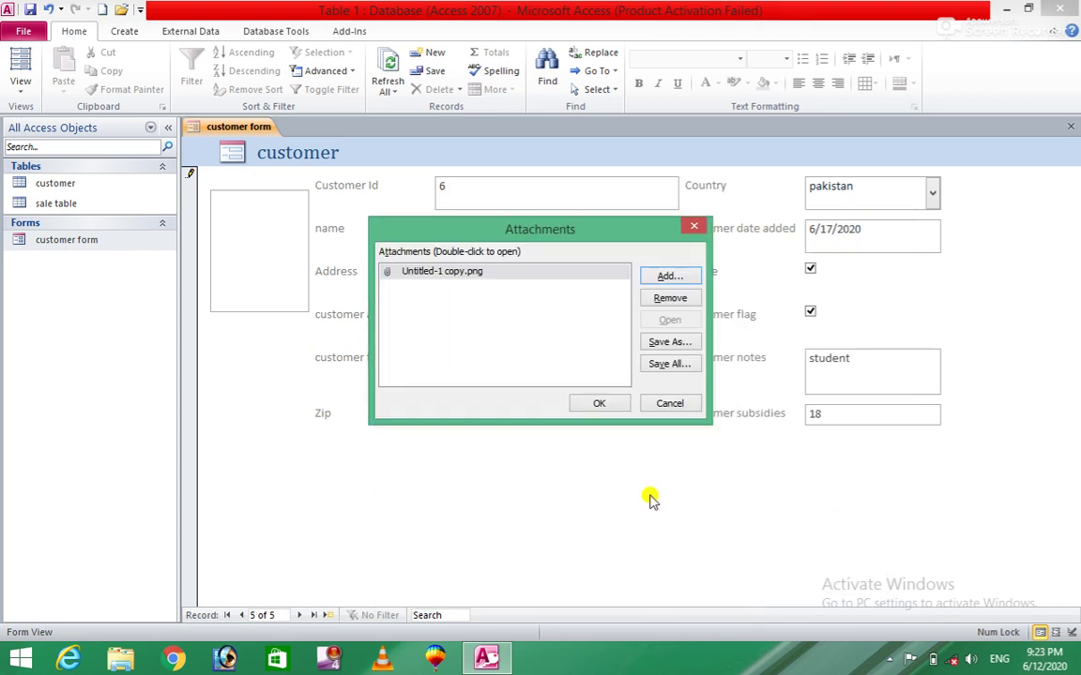
pyautogui.click(604, 407)
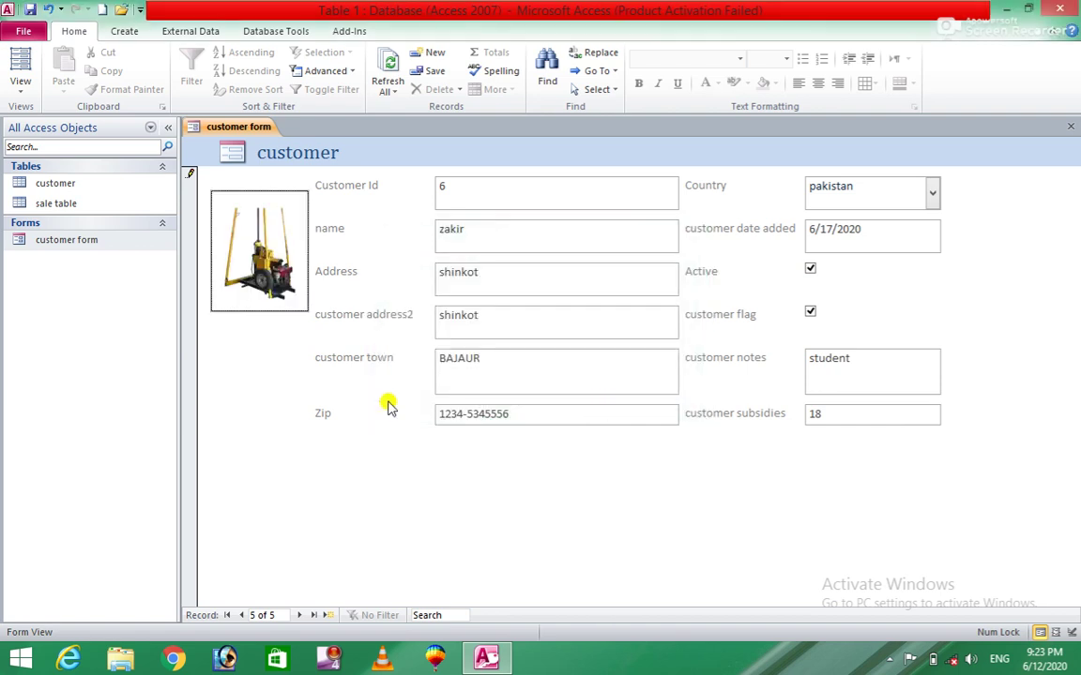
pyautogui.click(300, 616)
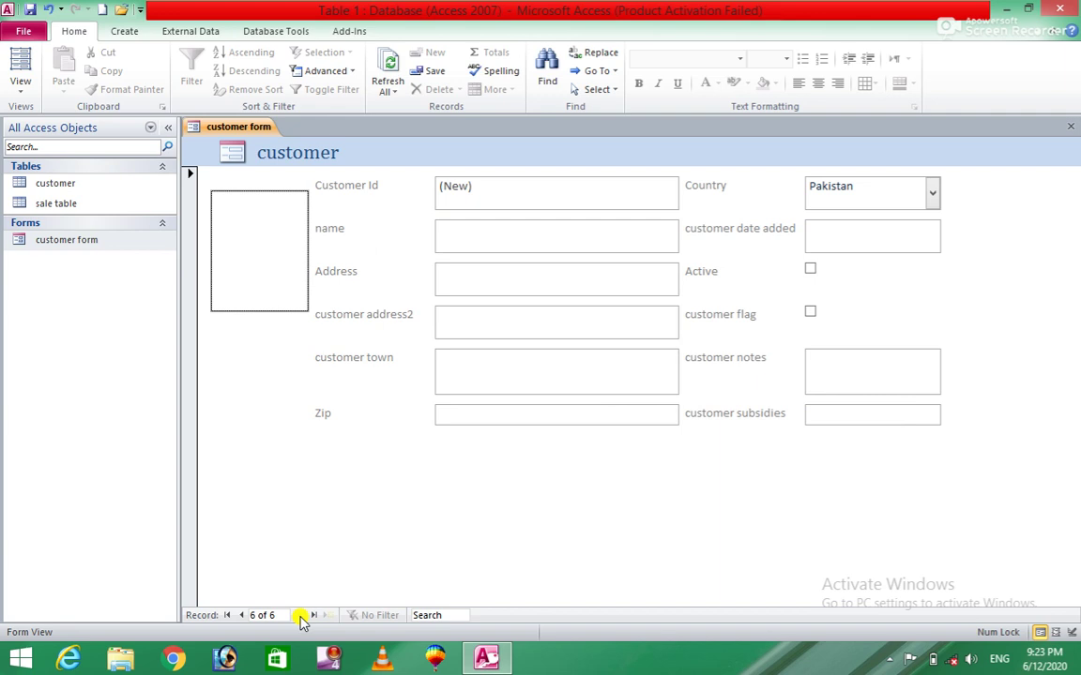
pyautogui.click(469, 226)
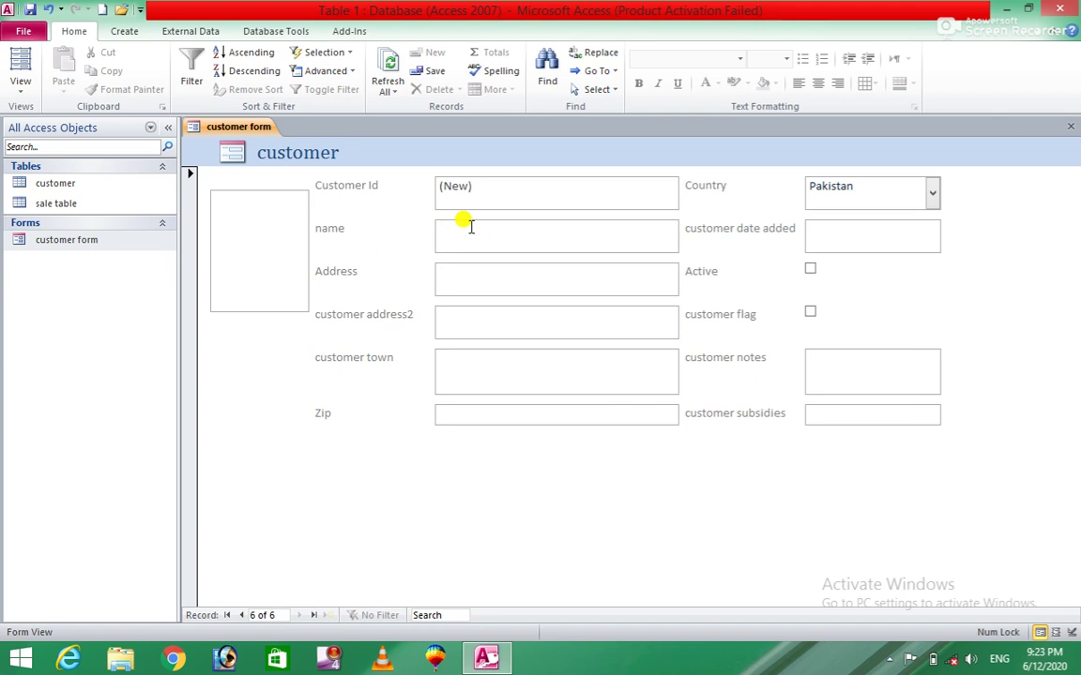
# Enter the new customer's name, address and zip code.
pyautogui.write('ismail')
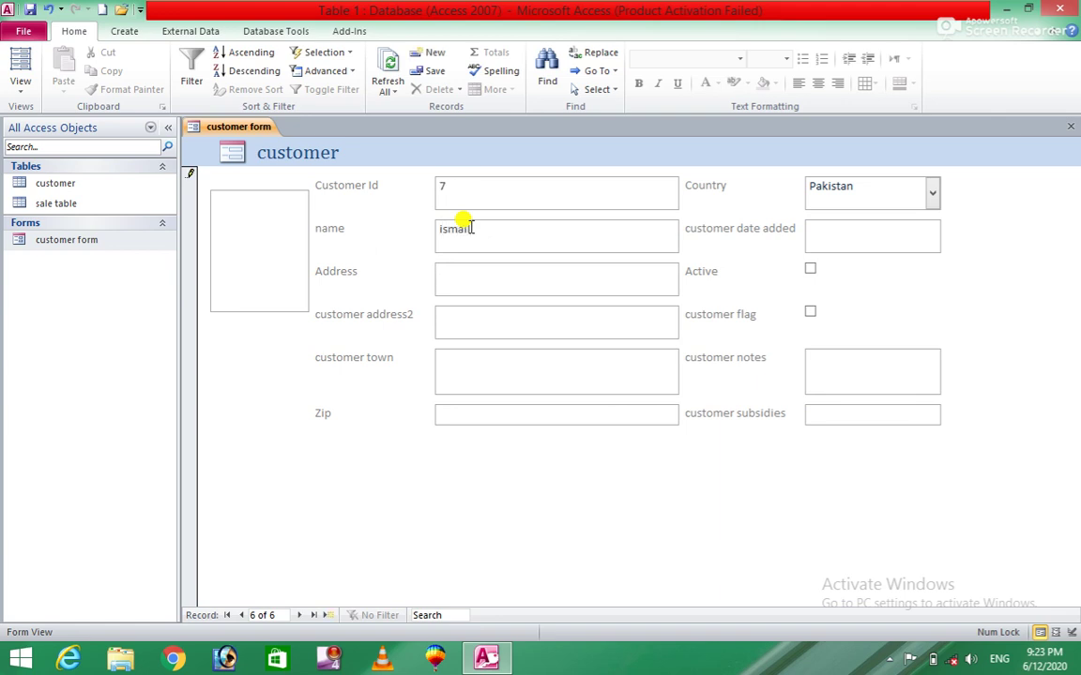
pyautogui.press('Tab')
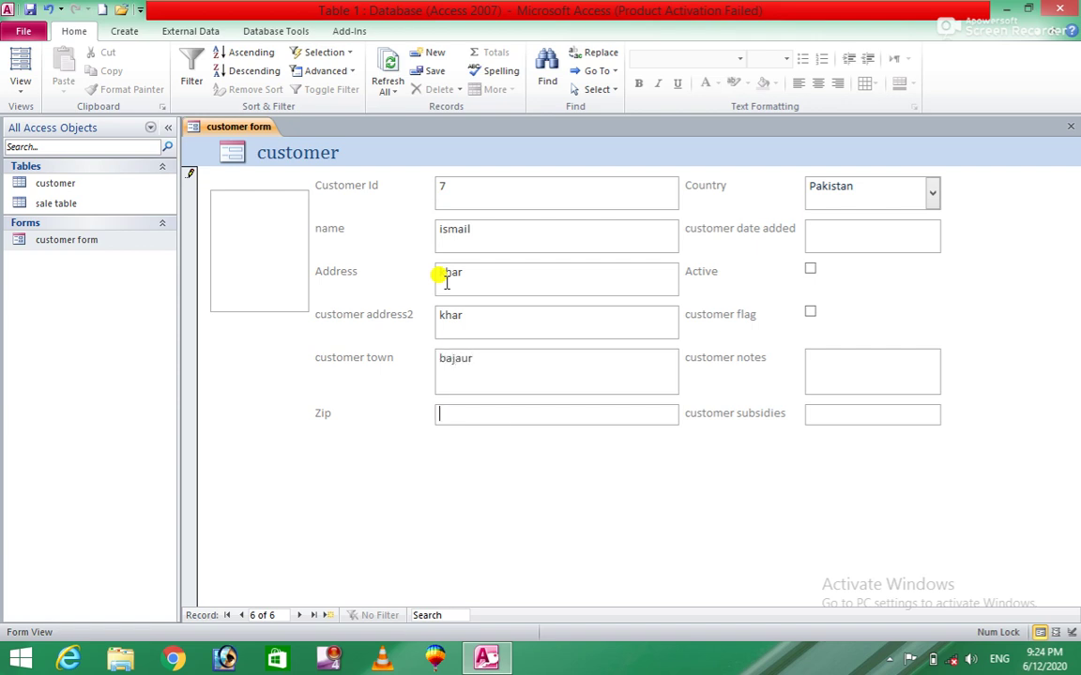
pyautogui.press('Tab')
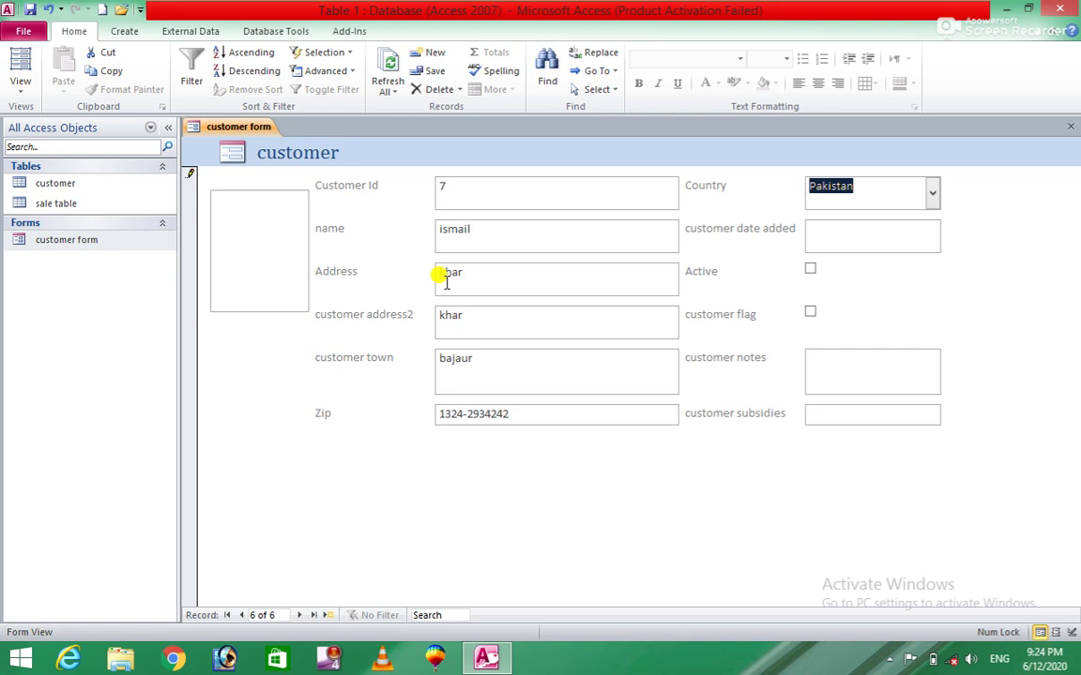
# Set country pakistan, date added 6/11/2020, tick Active and flag, notes Teacher, subsidies 17.
pyautogui.click(934, 195)
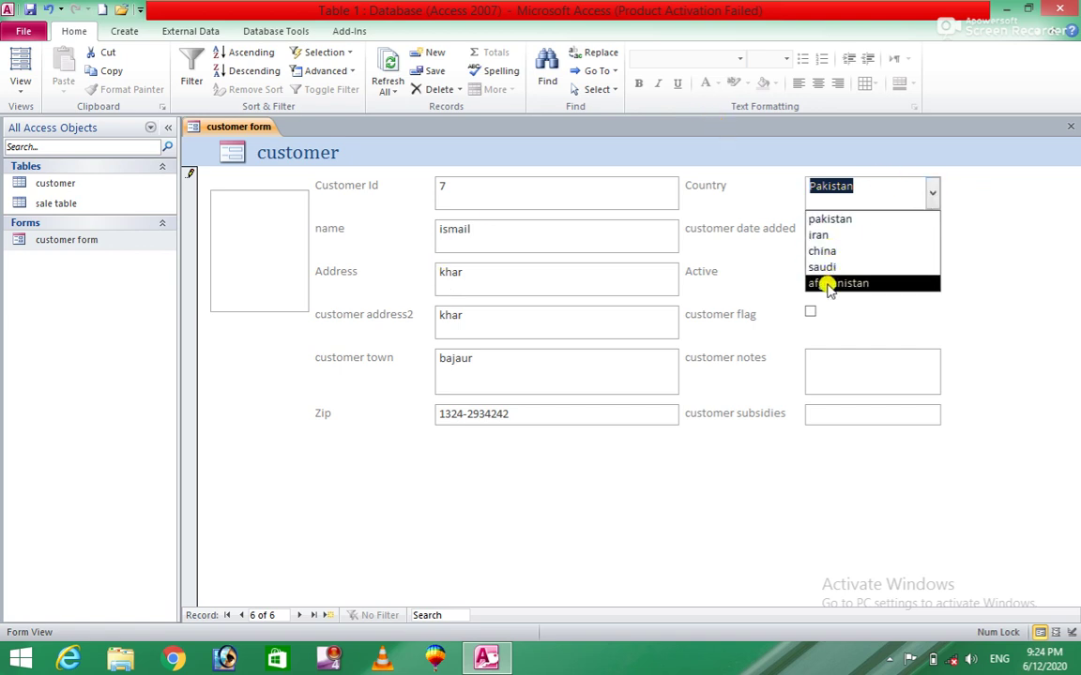
pyautogui.click(863, 220)
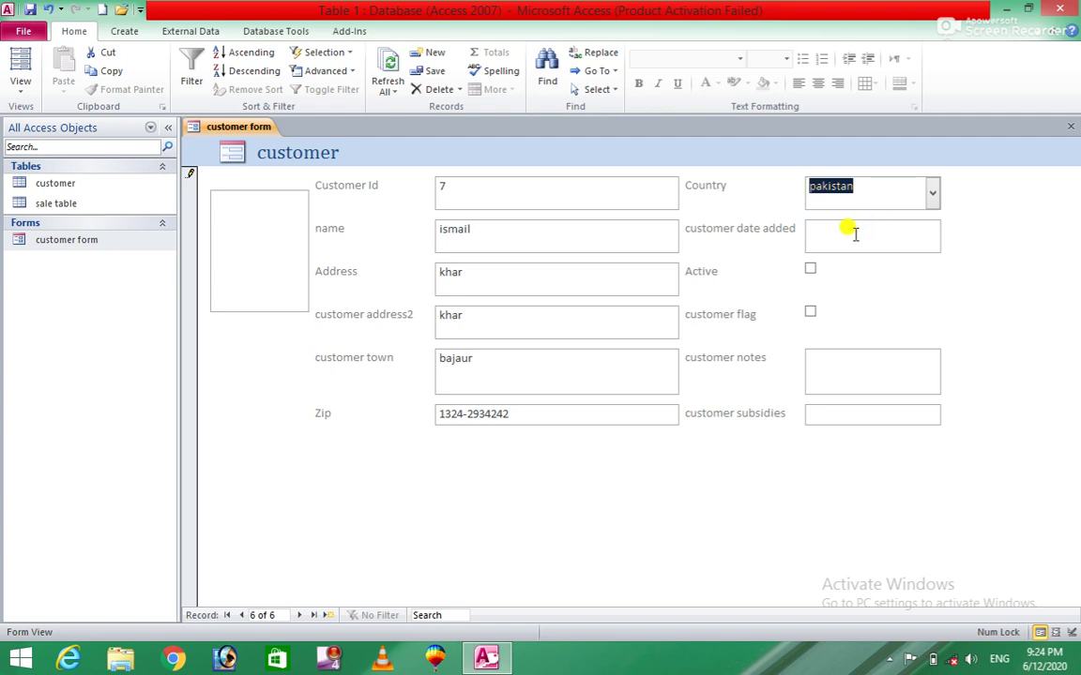
pyautogui.click(854, 234)
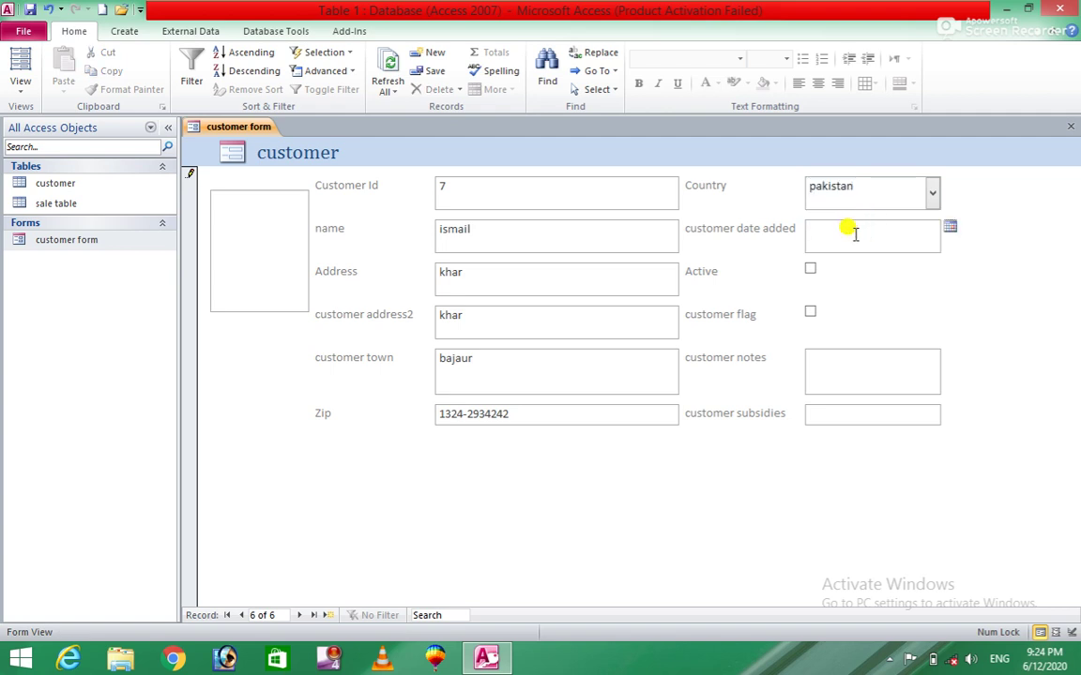
pyautogui.click(951, 228)
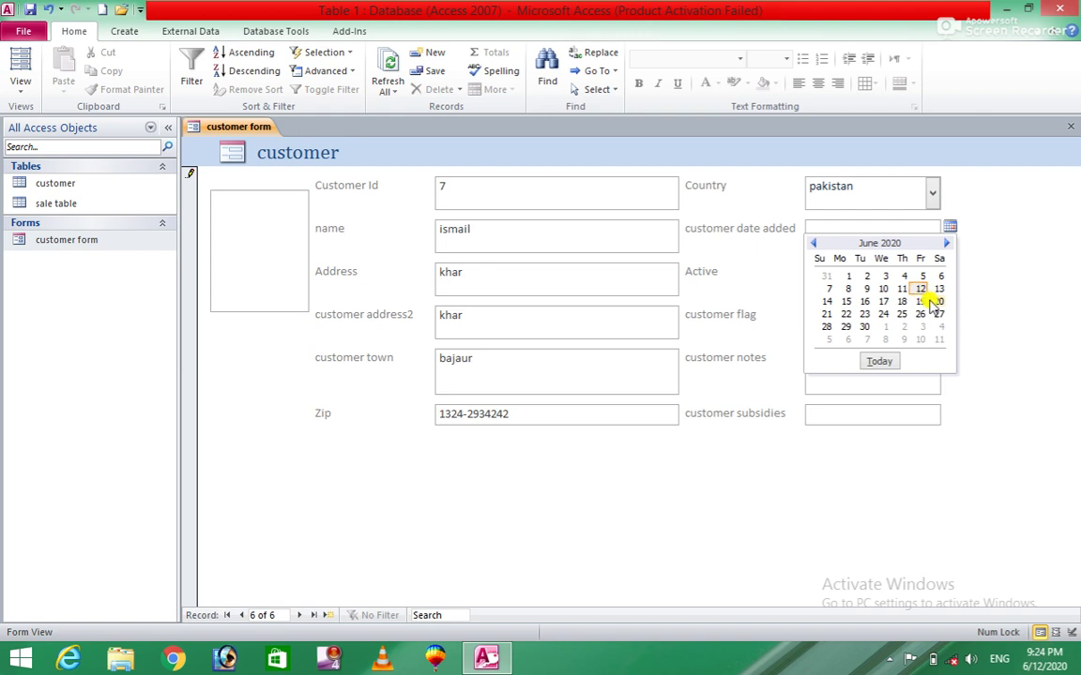
pyautogui.click(900, 288)
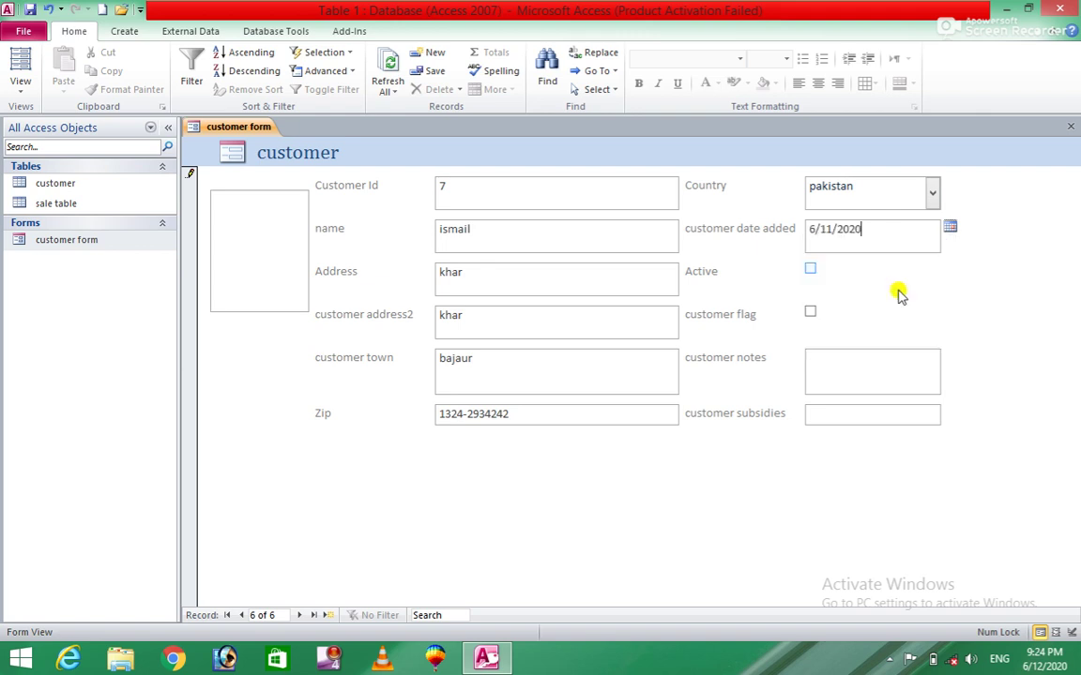
pyautogui.click(810, 269)
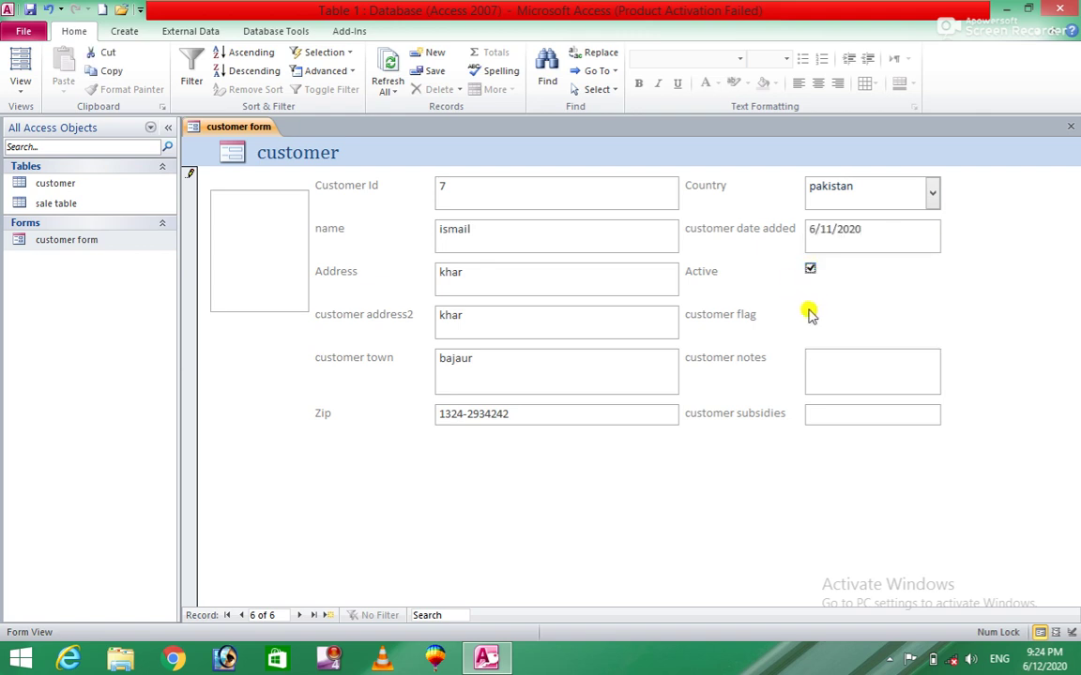
pyautogui.click(811, 311)
pyautogui.click(847, 375)
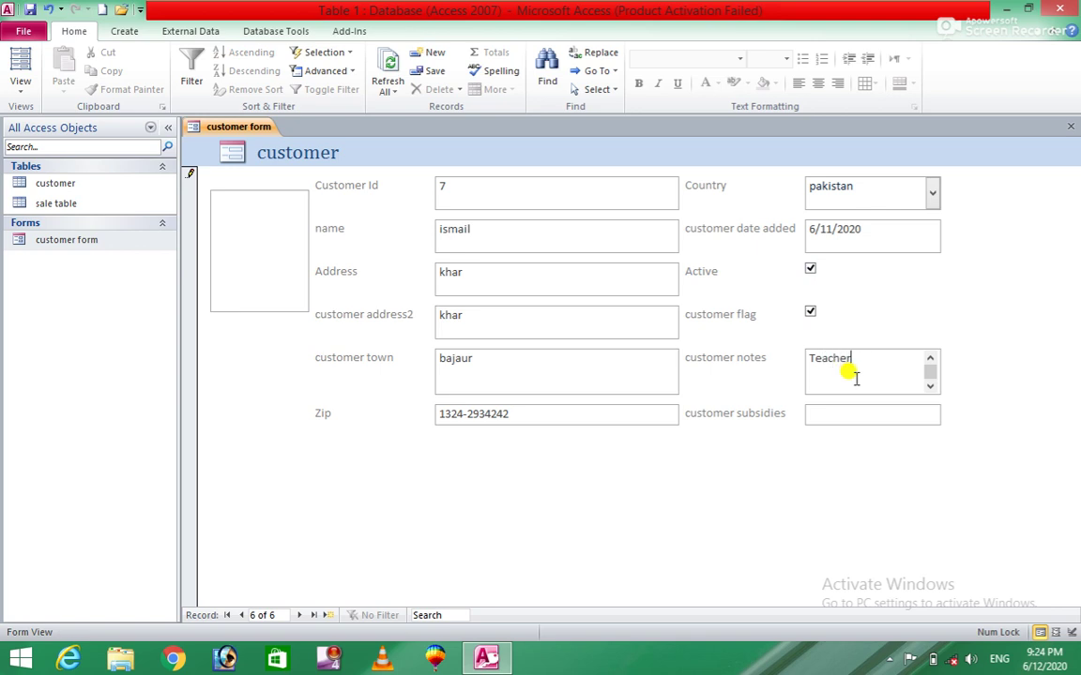
pyautogui.click(854, 413)
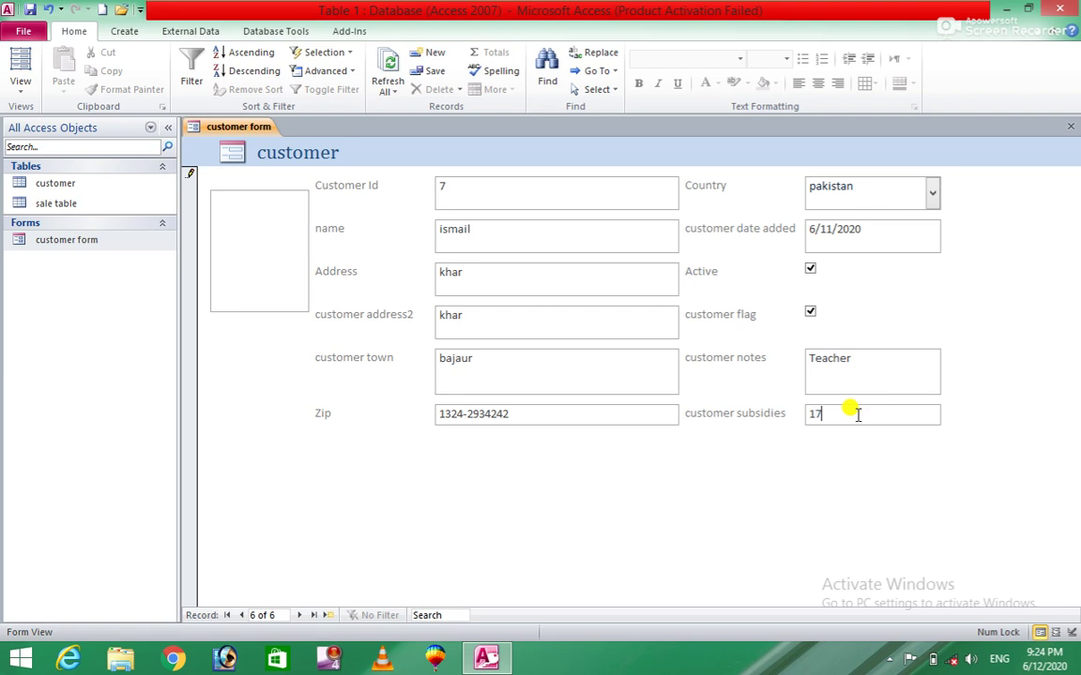
pyautogui.press('Tab')
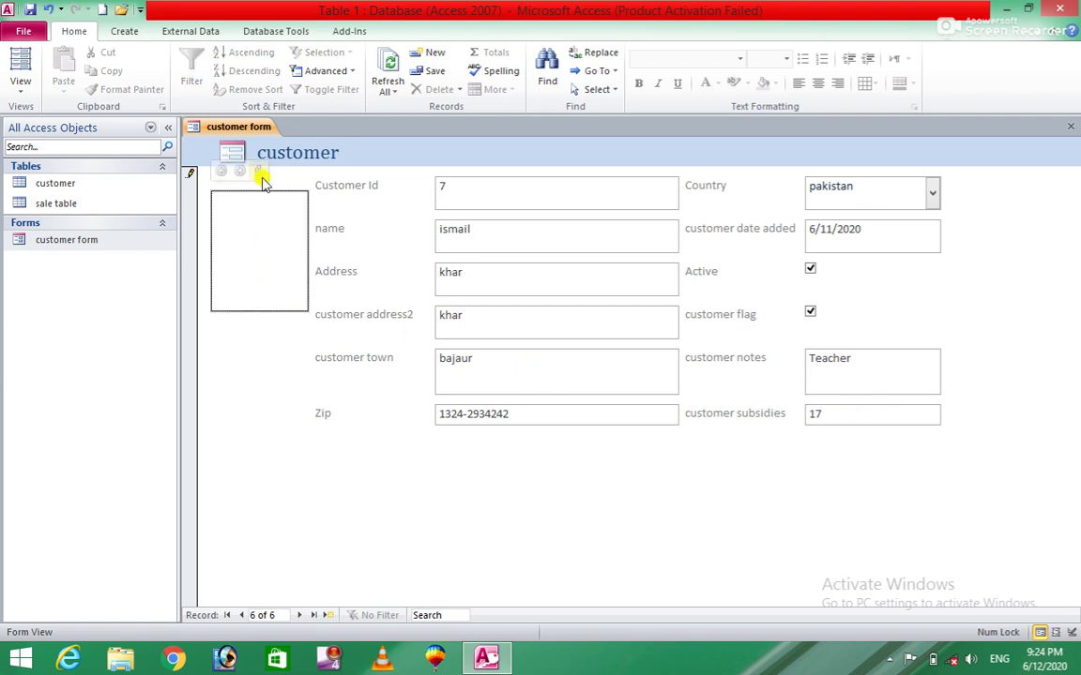
# Attach download (2).jpg from the Desktop to the new customer's picture box.
pyautogui.click(261, 176)
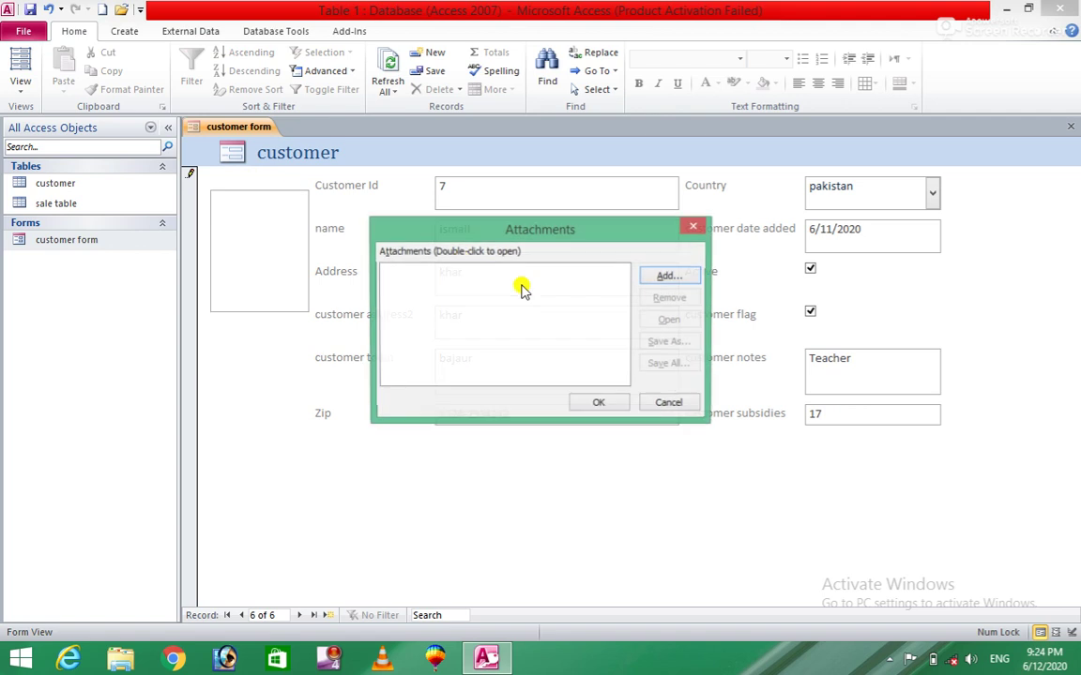
pyautogui.click(655, 279)
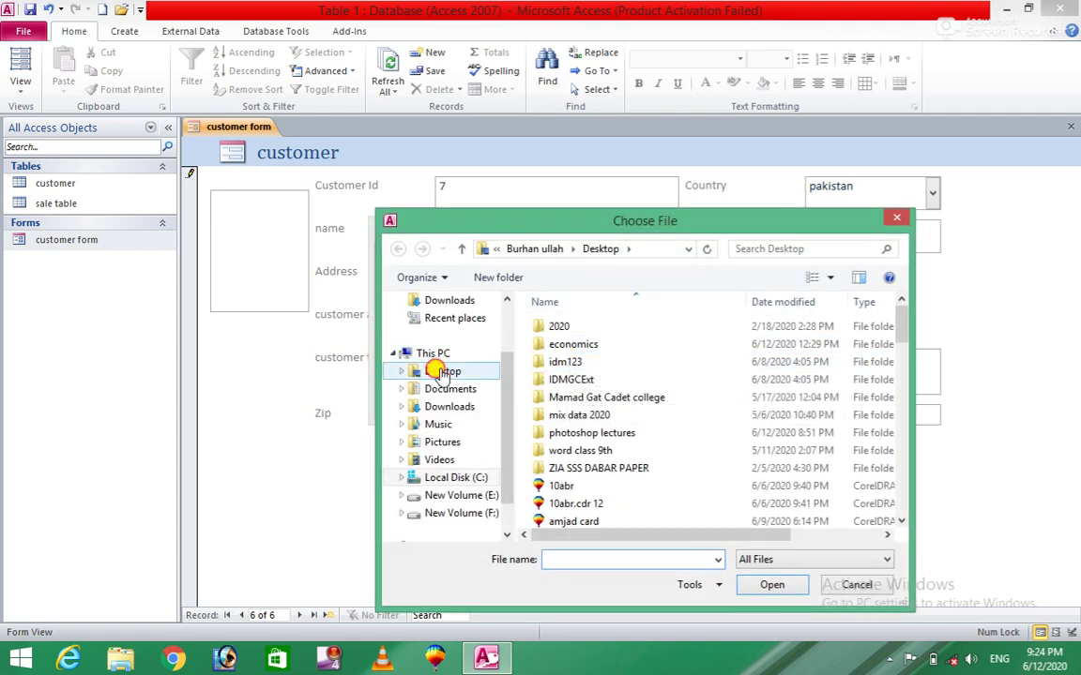
pyautogui.click(437, 371)
pyautogui.moveTo(903, 317); pyautogui.dragTo(902, 413)
pyautogui.click(572, 342)
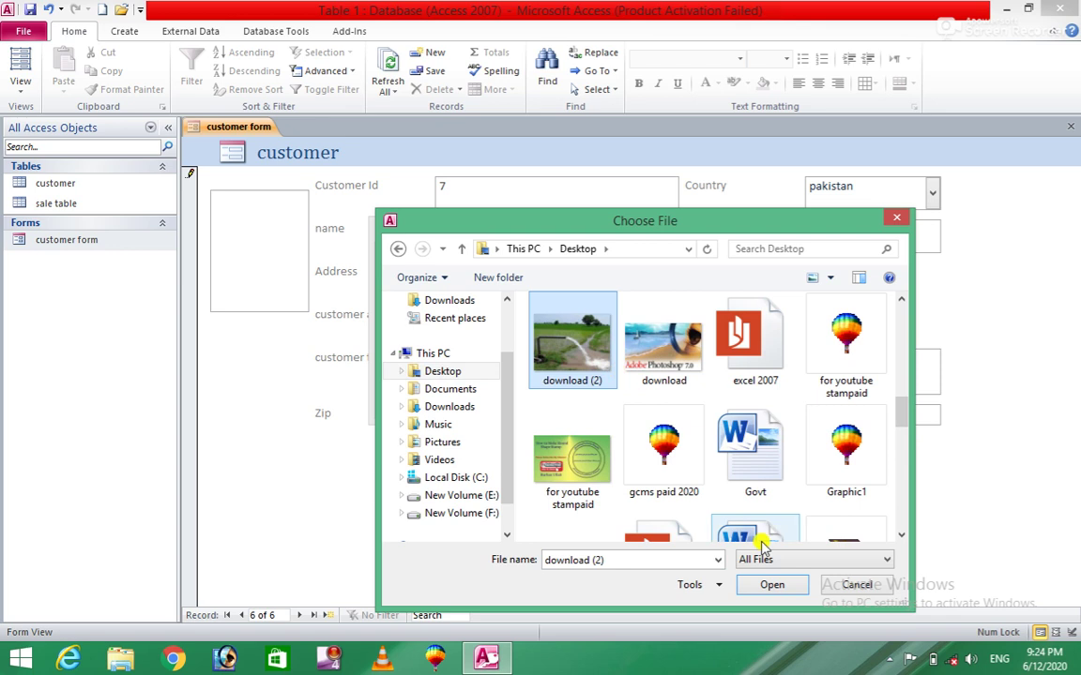
pyautogui.click(768, 586)
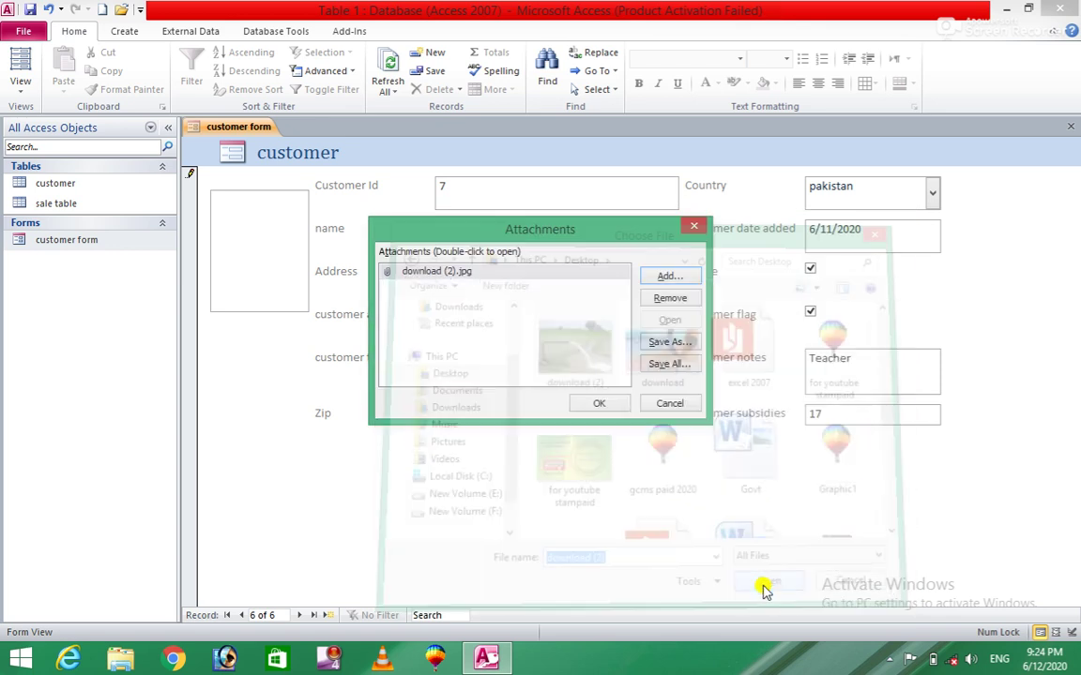
pyautogui.click(607, 403)
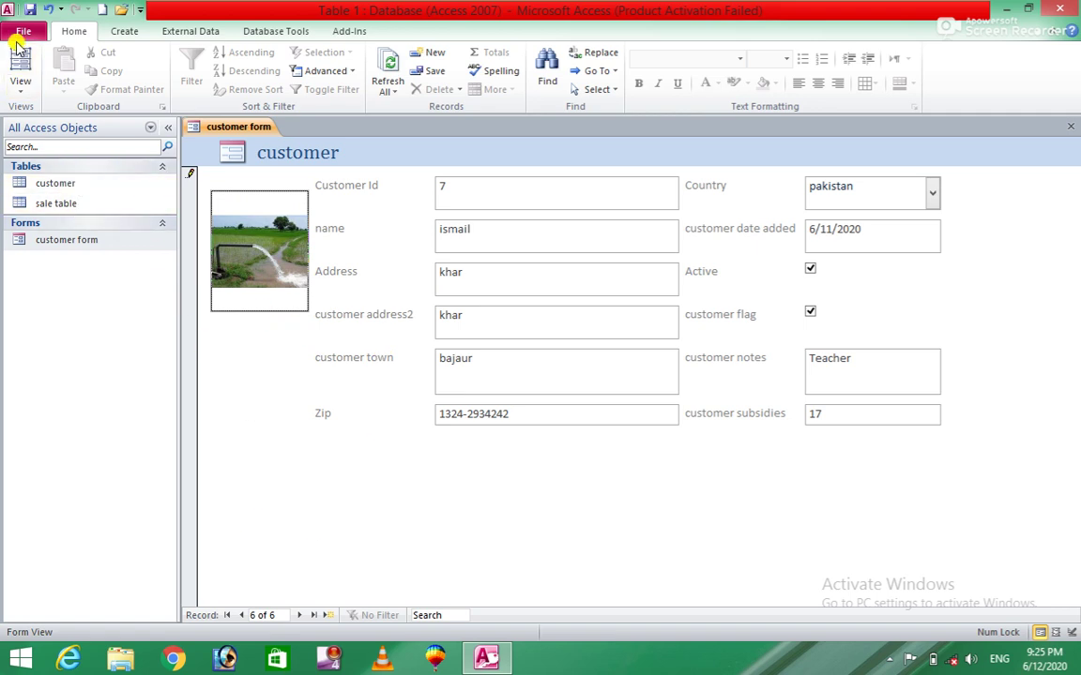
# Save the new record and open the customer table, scrolling to its attachment column.
pyautogui.click(30, 10)
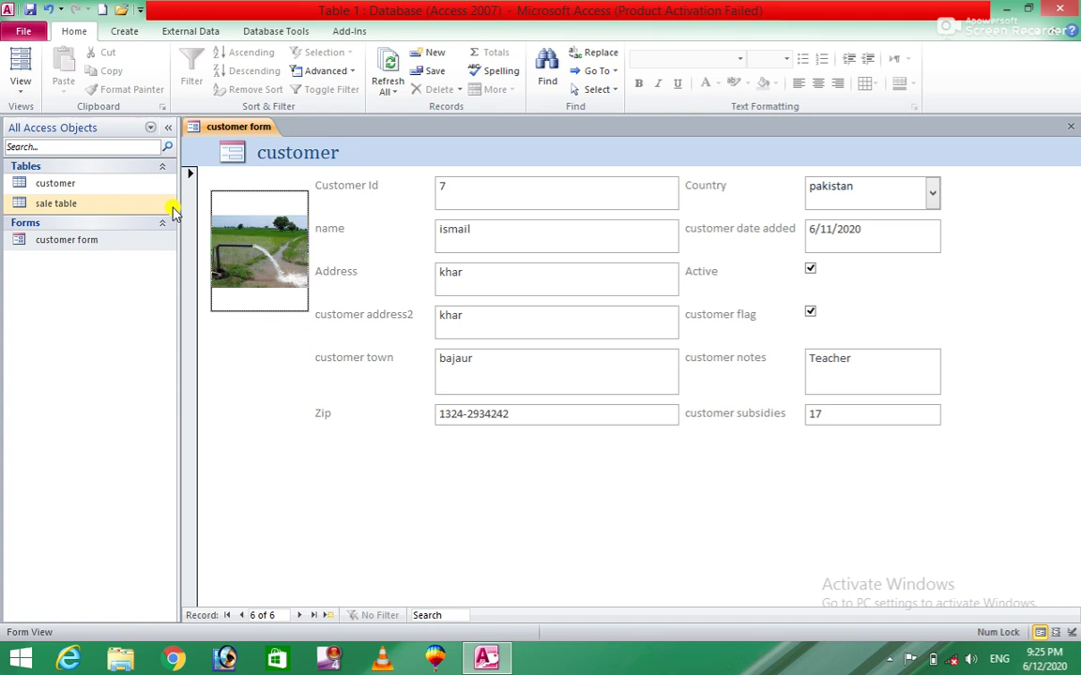
pyautogui.click(74, 192)
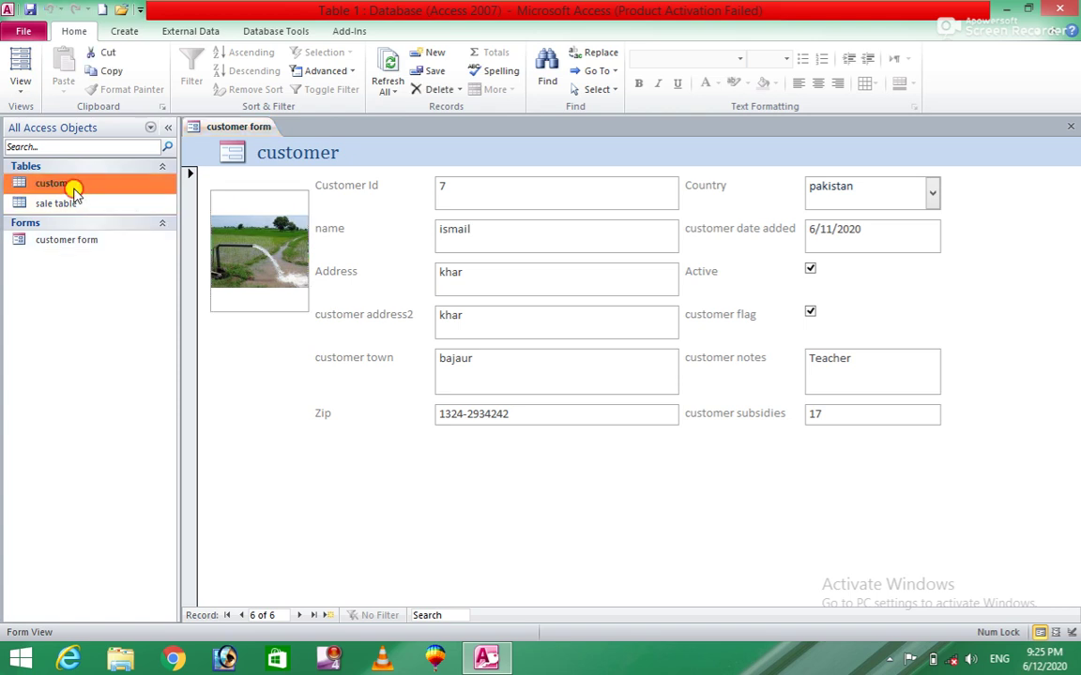
pyautogui.doubleClick(74, 191)
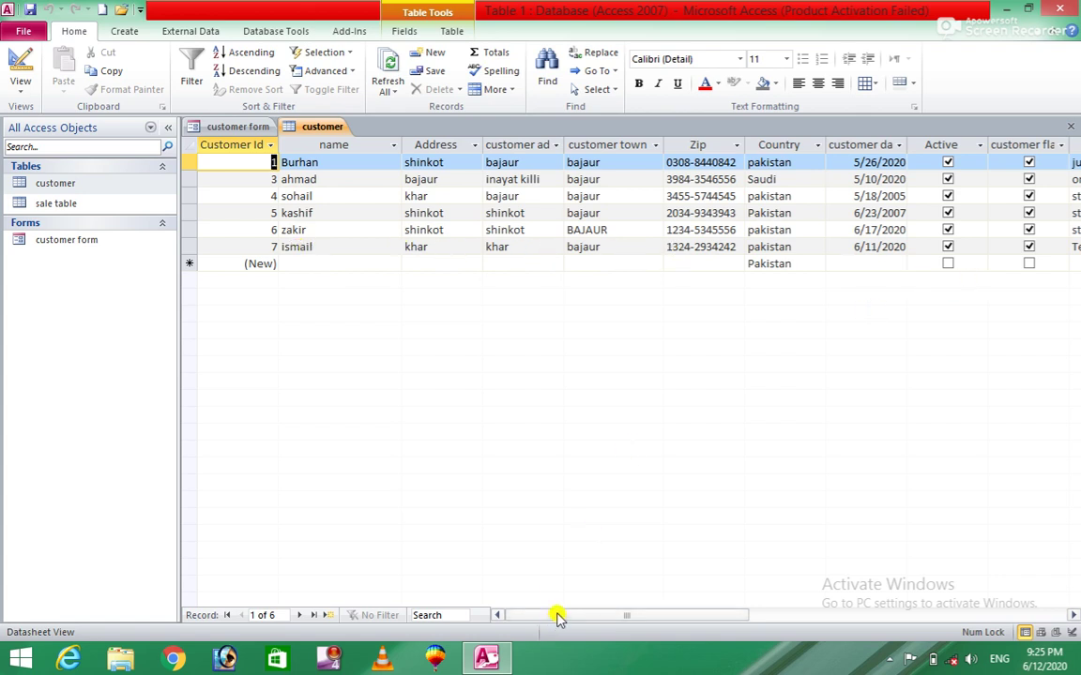
pyautogui.moveTo(558, 614); pyautogui.dragTo(710, 549)
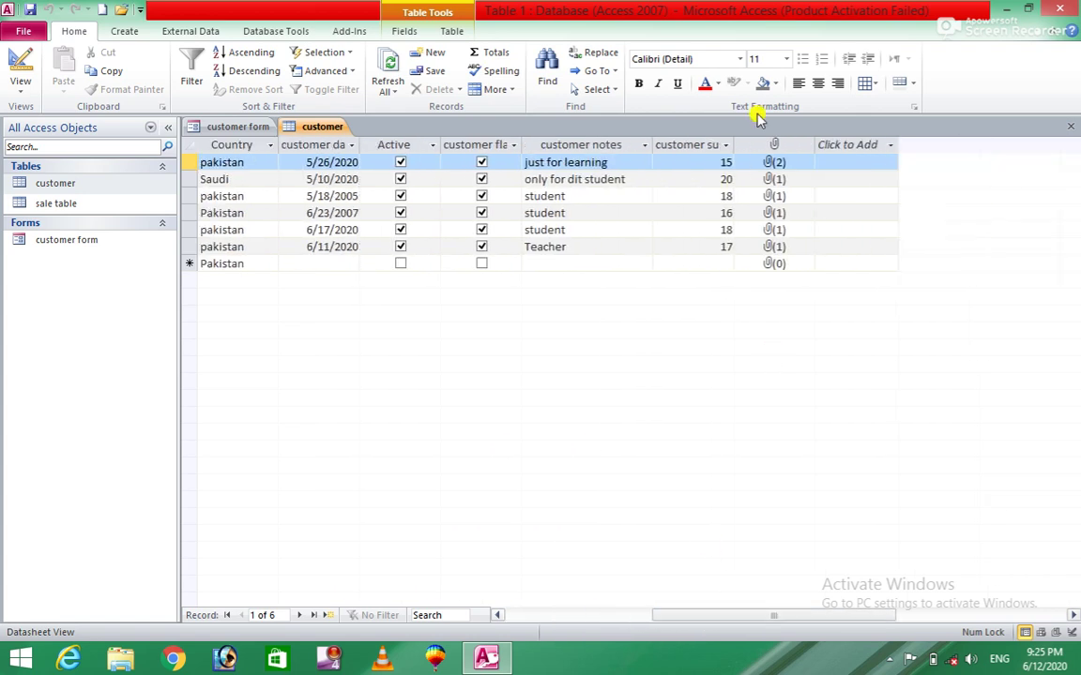
# Check each record's attachment count down to the new customer, then reopen customer form.
pyautogui.click(777, 183)
pyautogui.click(774, 197)
pyautogui.click(774, 213)
pyautogui.click(774, 231)
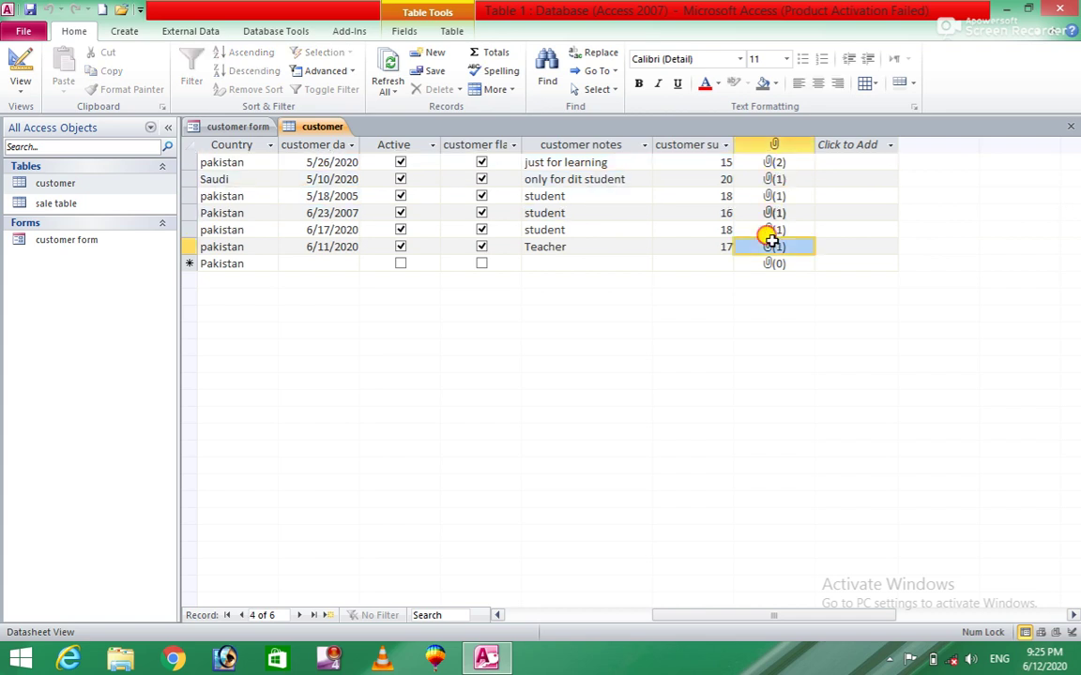
pyautogui.click(774, 248)
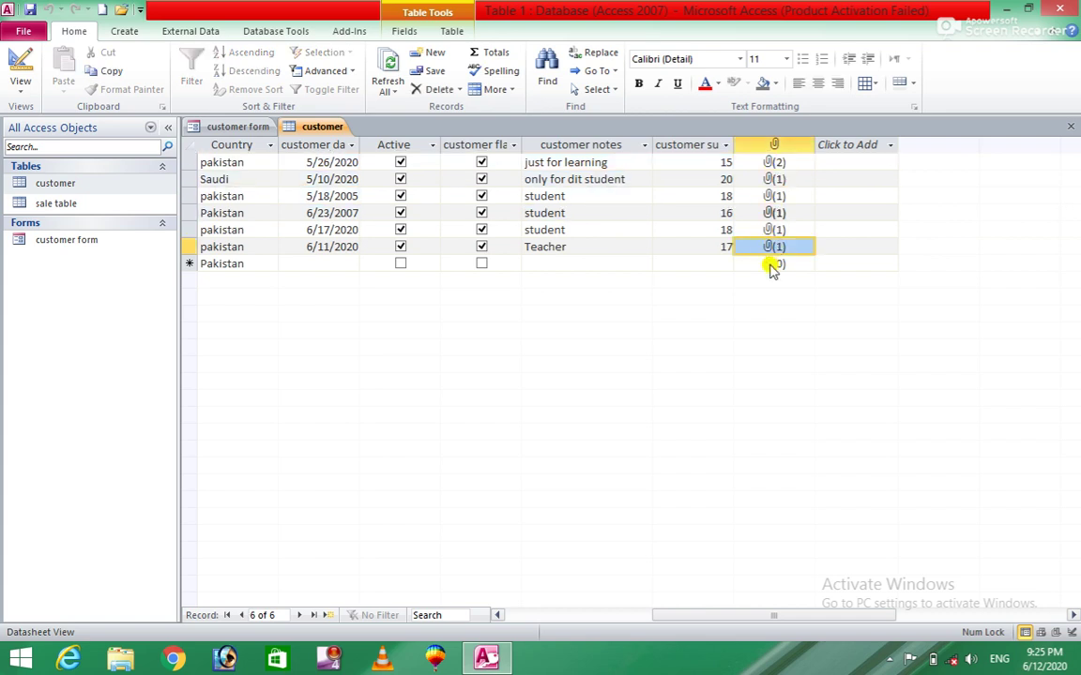
pyautogui.doubleClick(82, 241)
# Jump to the first and last customers, then open a blank new record, 7 of 7.
pyautogui.click(244, 616)
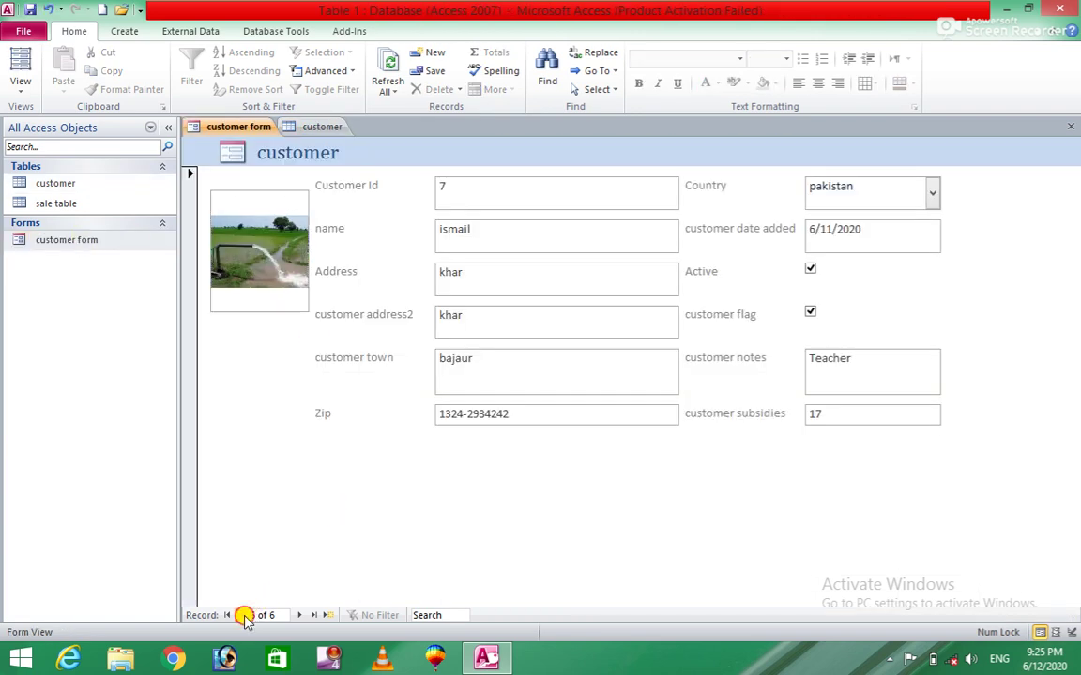
pyautogui.scroll(2, 244, 617)
pyautogui.scroll(4, 243, 621)
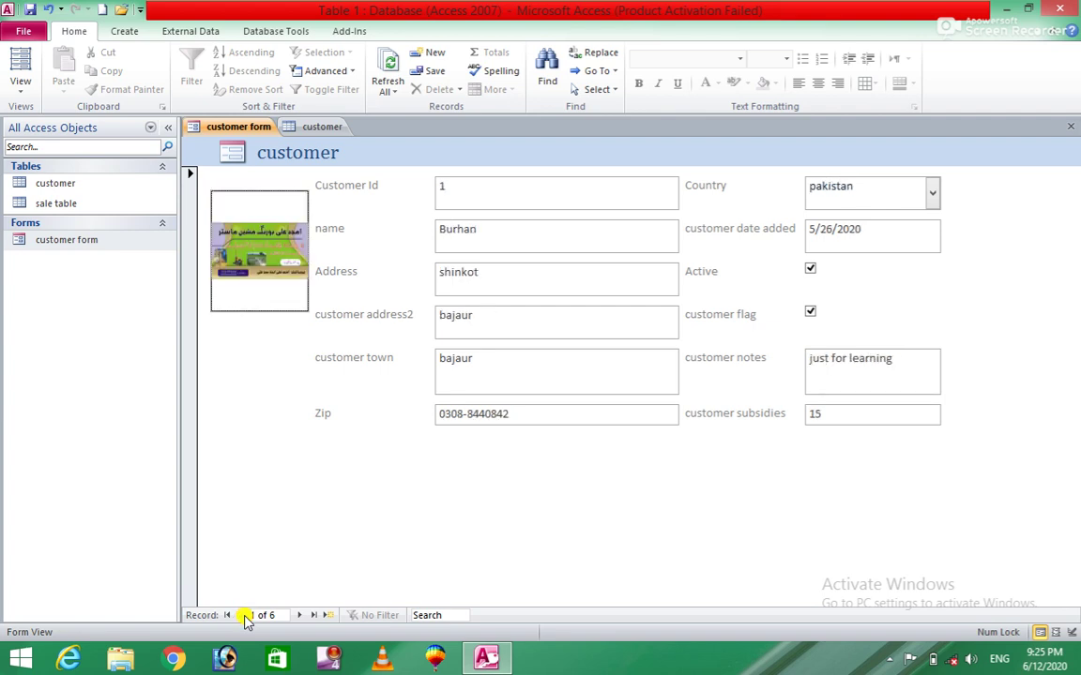
pyautogui.click(227, 616)
pyautogui.click(319, 615)
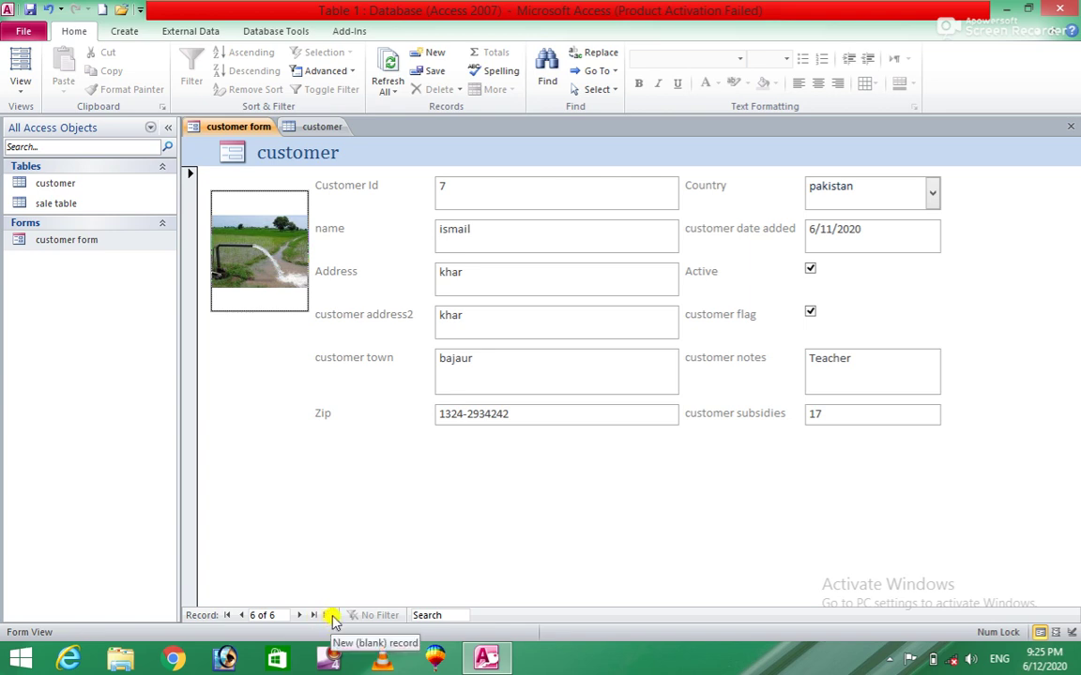
pyautogui.click(328, 616)
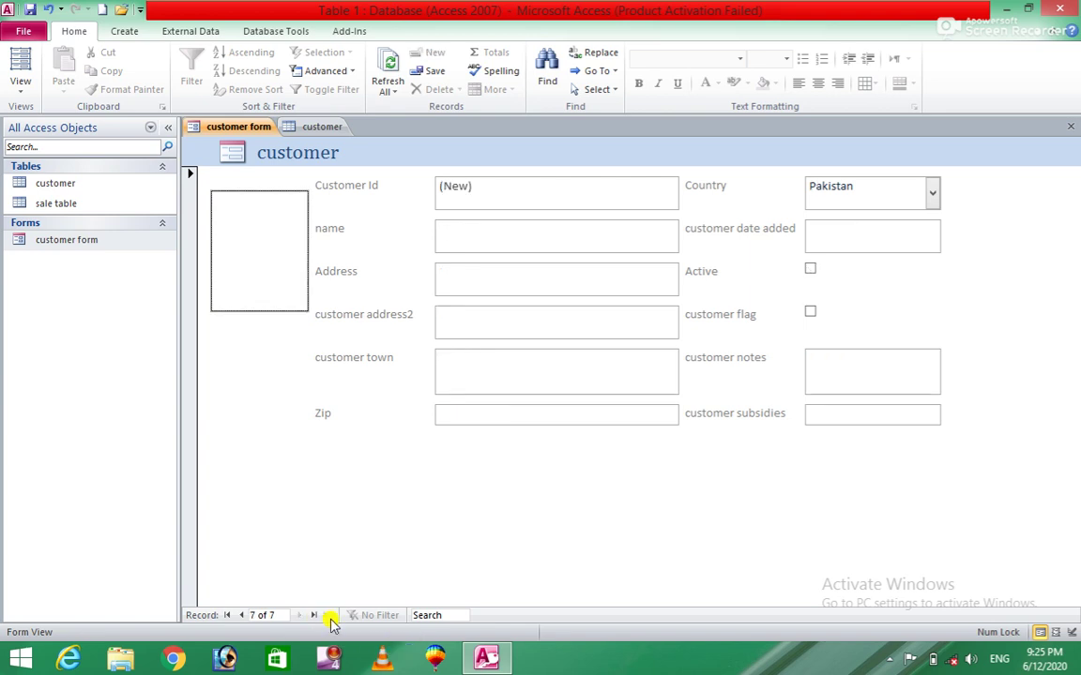